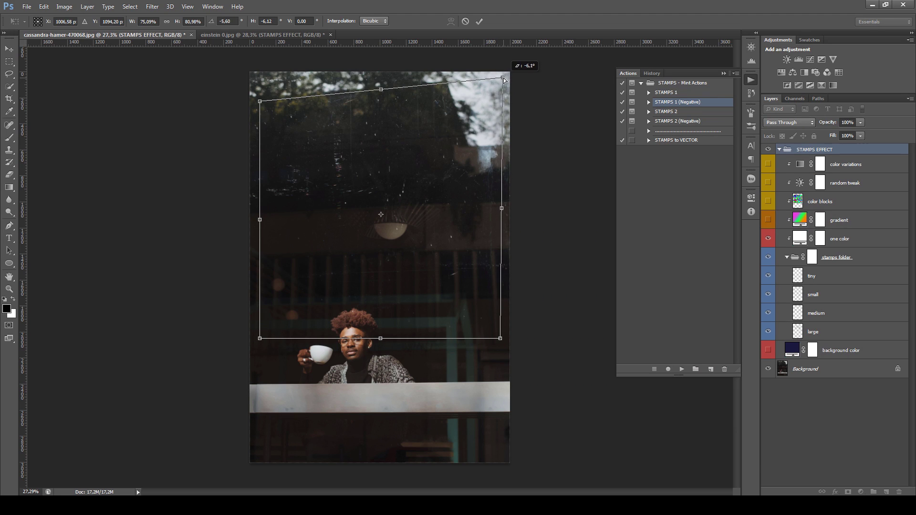
- Pull the STAMPS EFFECT group's lower-right corner slightly outward to align its right edge, and apply the transformation
left_click_drag(500, 339, 502, 338)
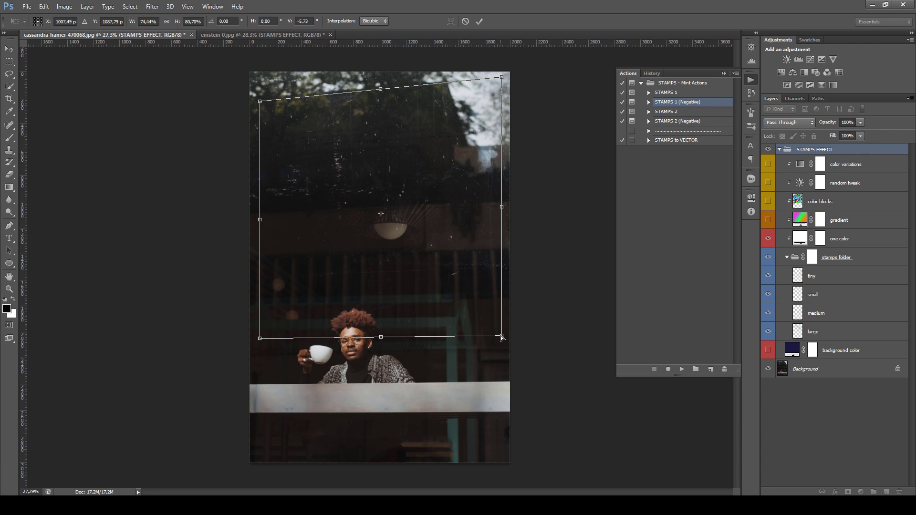
key("Return")
scroll(462, 302, "down", 1)
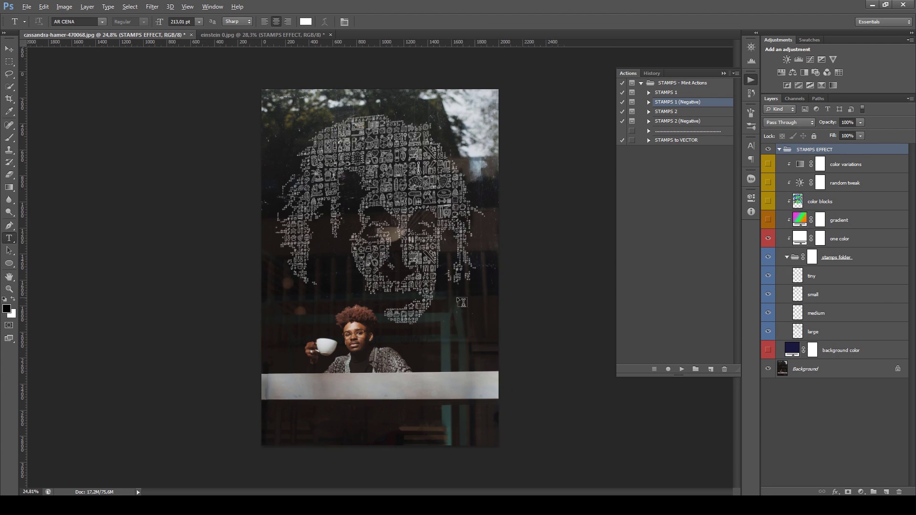
scroll(452, 234, "up", 4)
scroll(455, 233, "down", 2)
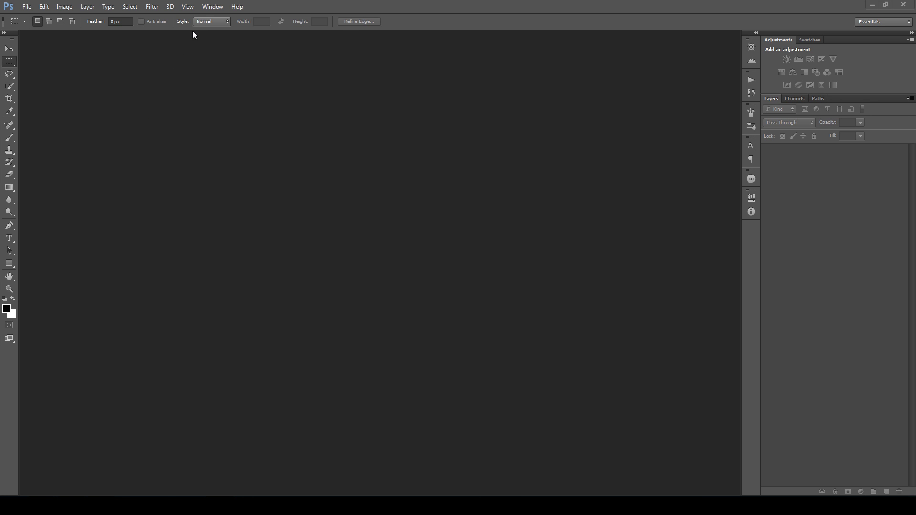
- Load the action set STAMPS - Mint Actions.atn and expand it to show its actions
left_click(206, 9)
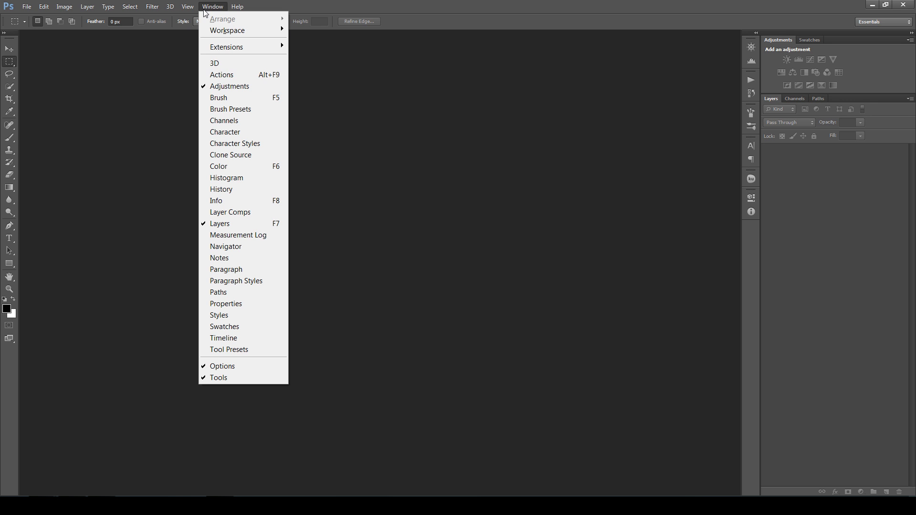
left_click(223, 77)
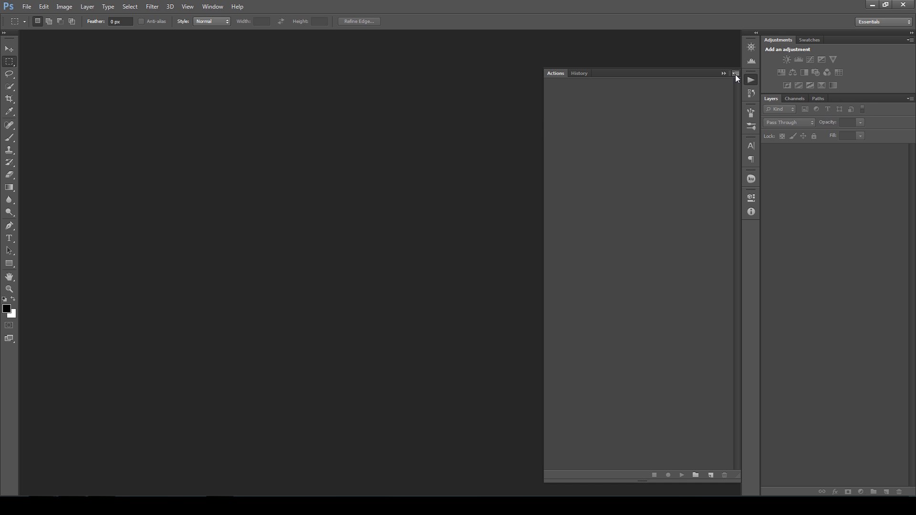
left_click(737, 75)
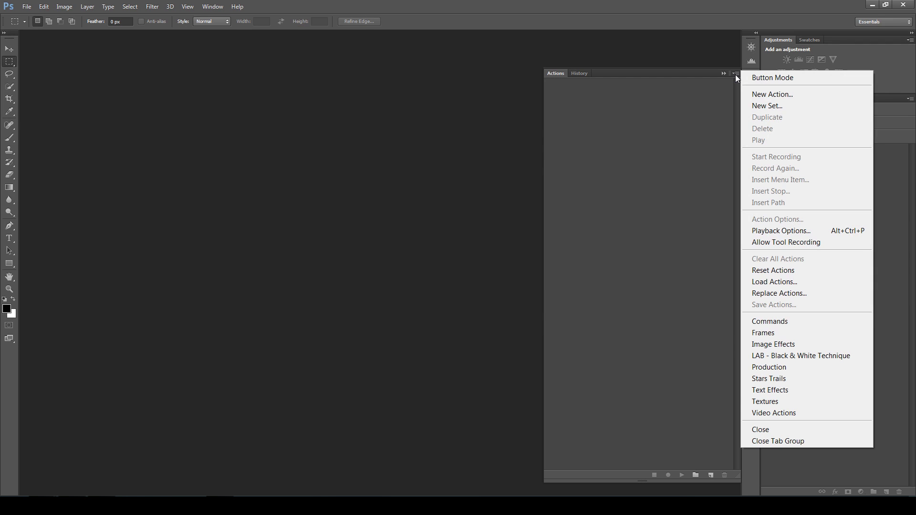
left_click(799, 281)
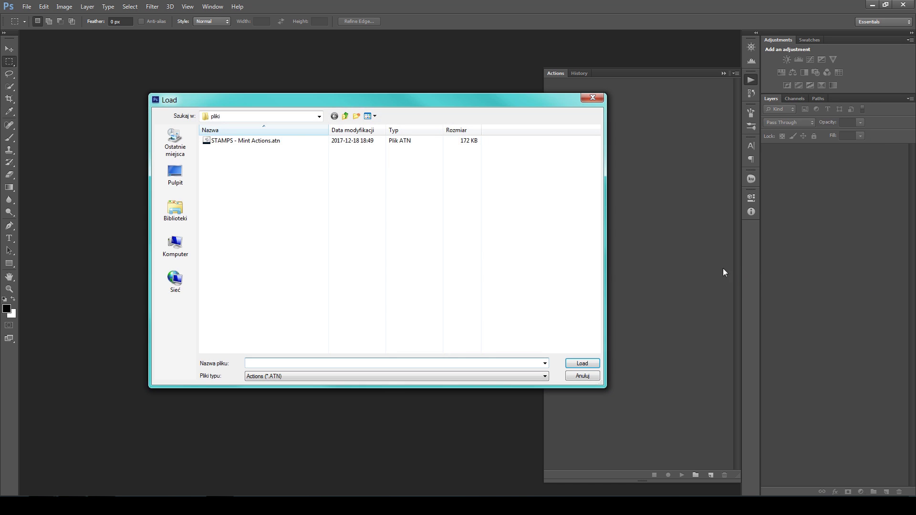
left_click(241, 142)
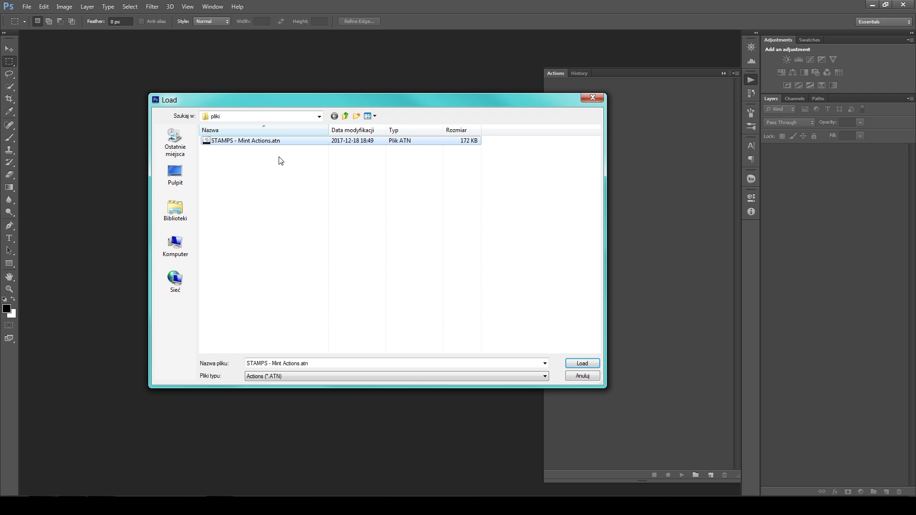
left_click(580, 367)
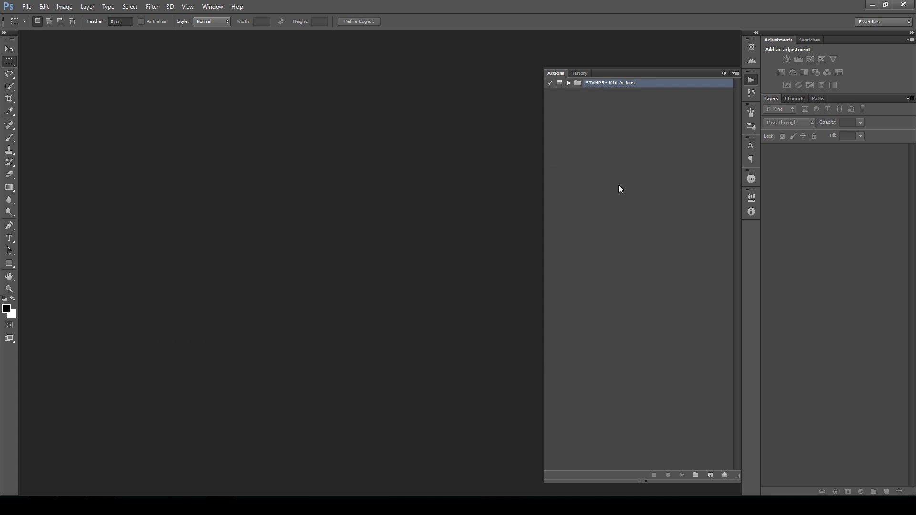
left_click(569, 84)
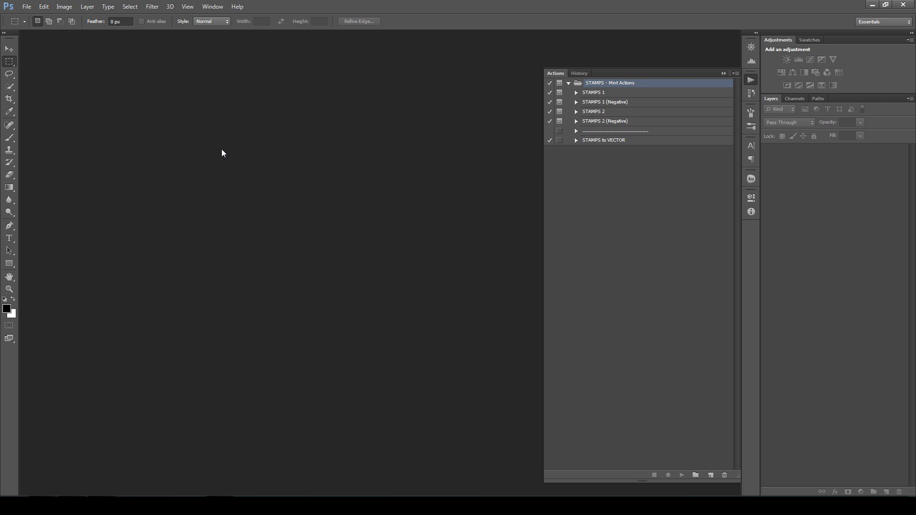
- Load stamps pattern.pat into the Patterns presets through the Preset Manager
left_click(64, 7)
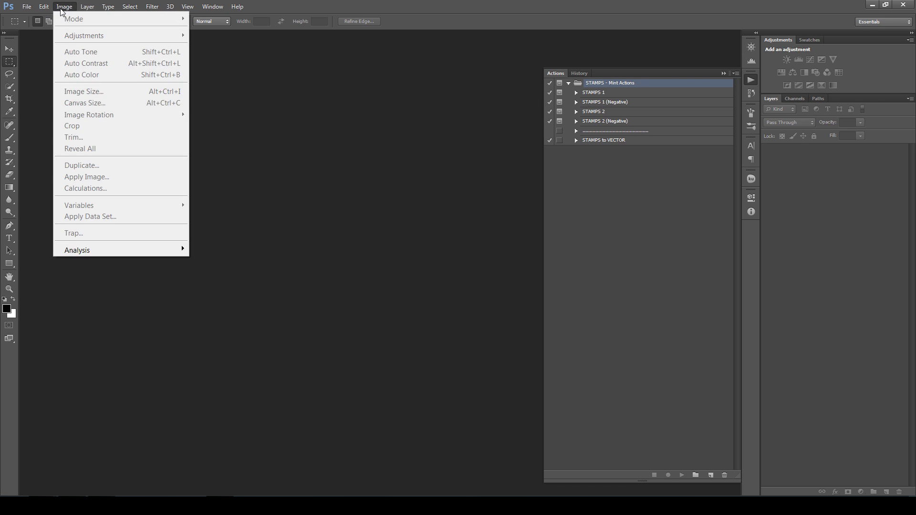
mouse_move(51, 11)
mouse_move(123, 348)
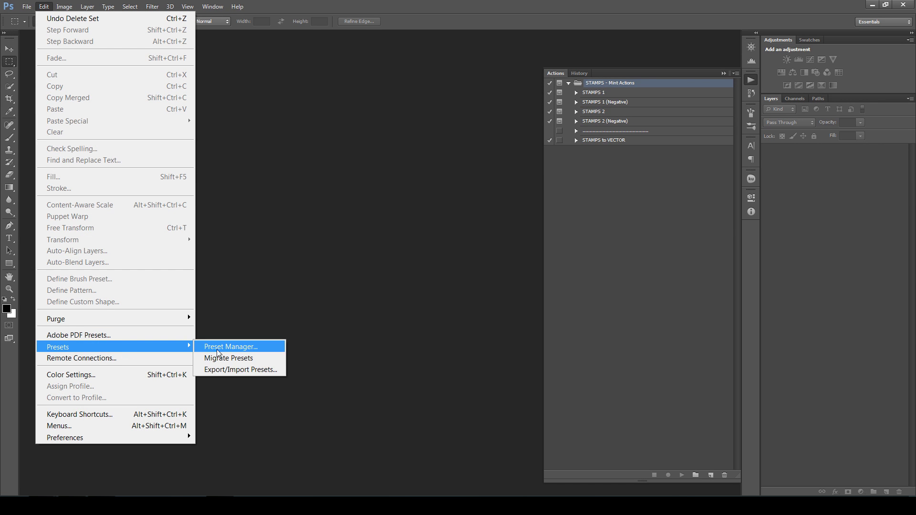
left_click(217, 350)
left_click_drag(453, 101, 343, 127)
left_click(324, 142)
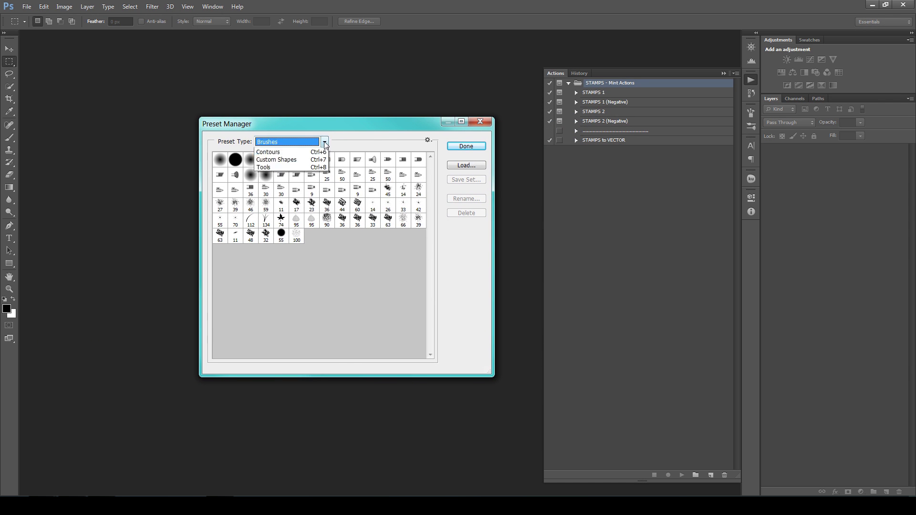
left_click(299, 183)
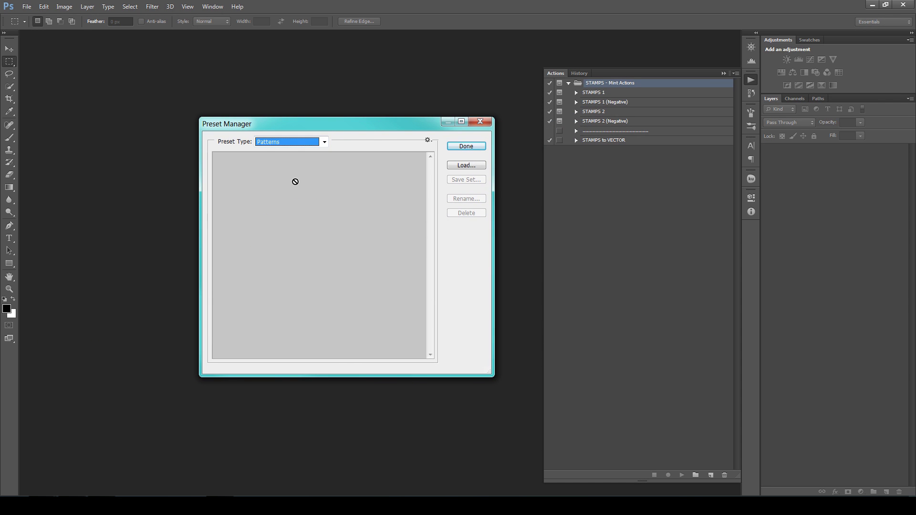
left_click(466, 166)
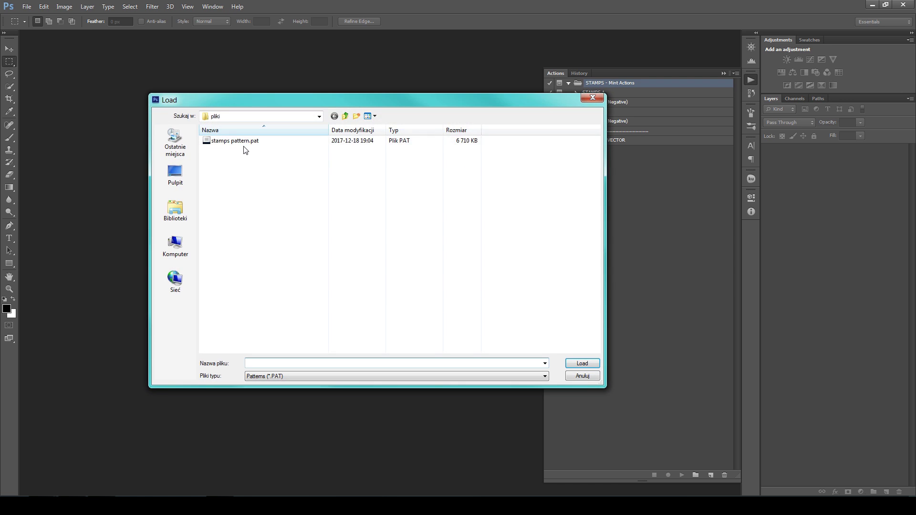
left_click(244, 144)
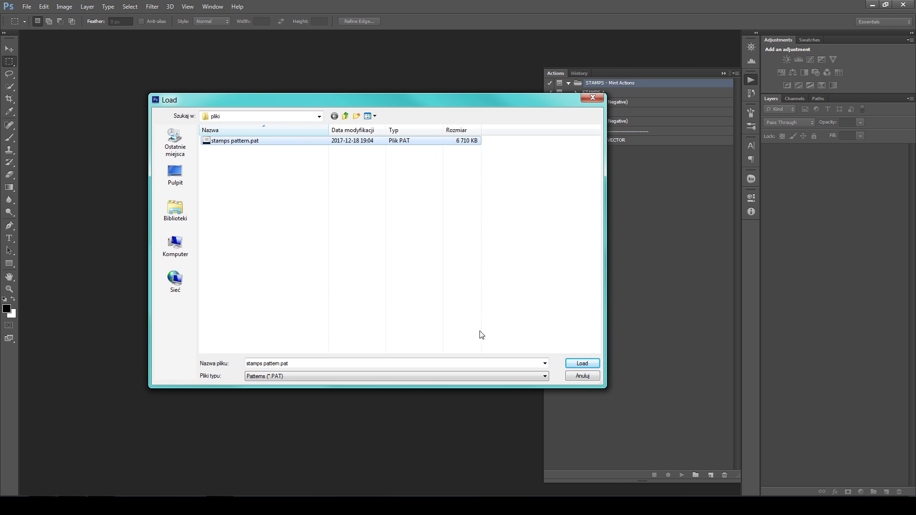
left_click(577, 363)
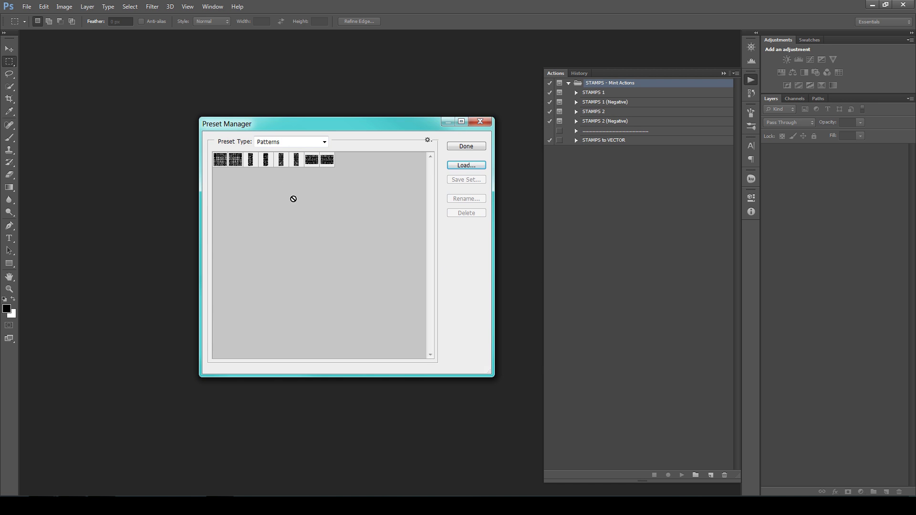
- Load stamps gradients.grd from the pliki folder into the Gradients presets
left_click(324, 142)
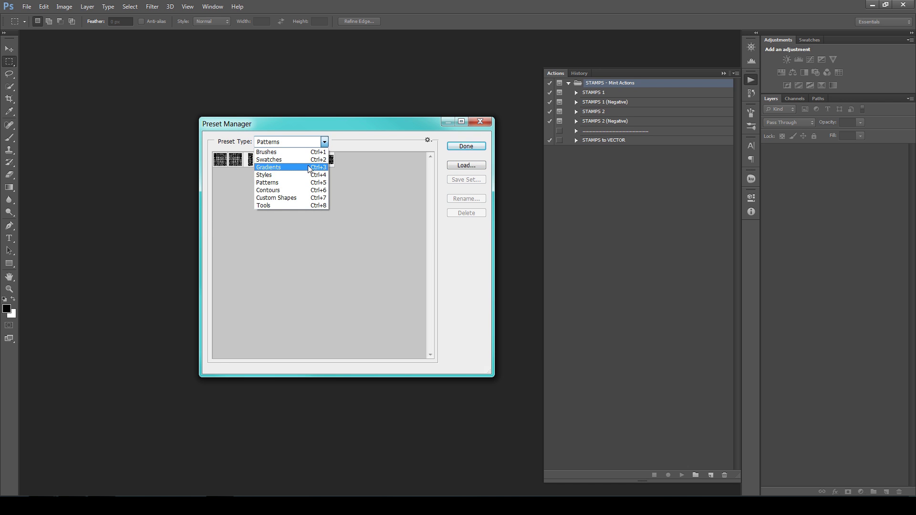
left_click(292, 168)
left_click(469, 167)
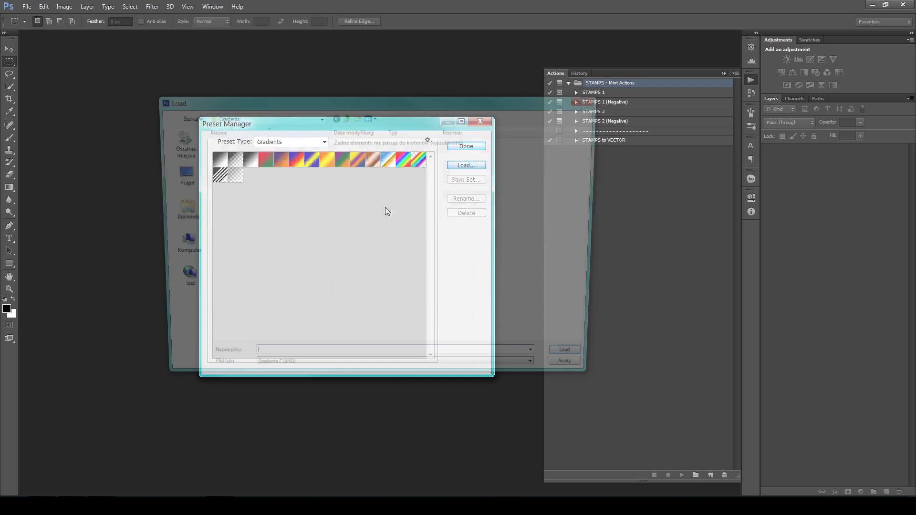
left_click(182, 147)
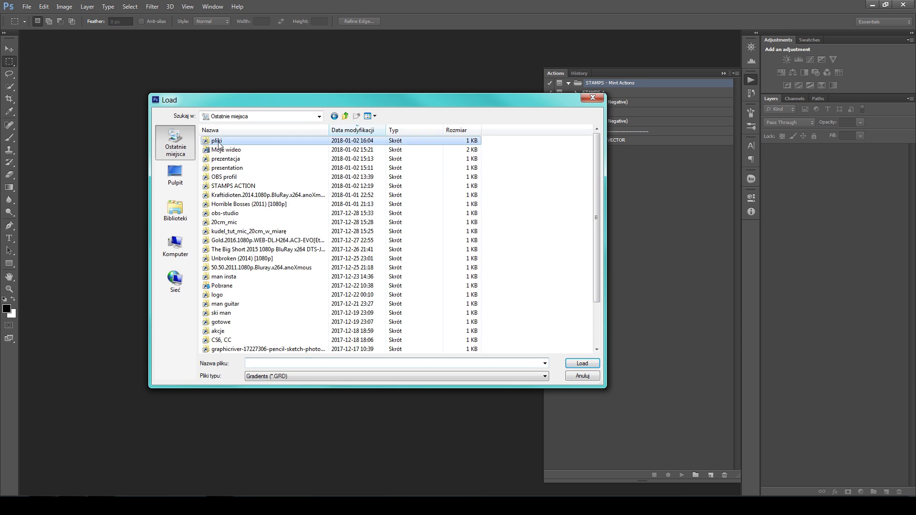
double_click(220, 143)
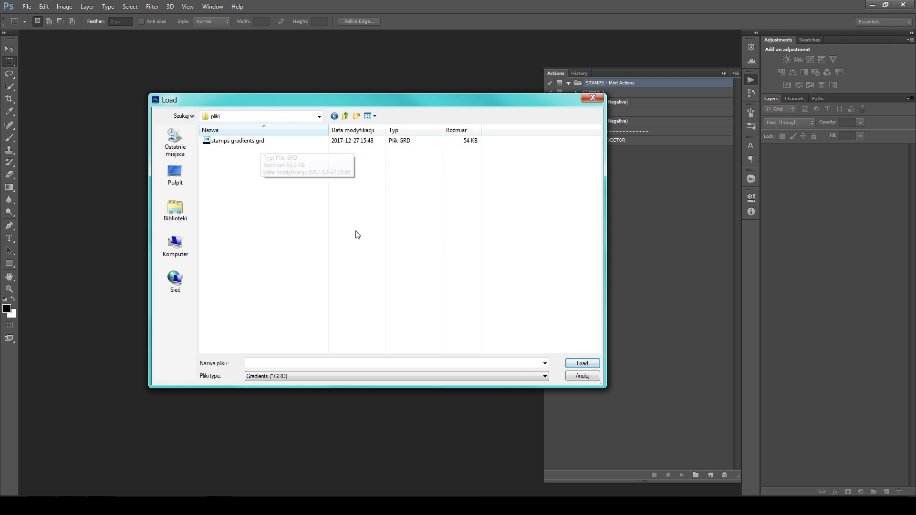
left_click(574, 368)
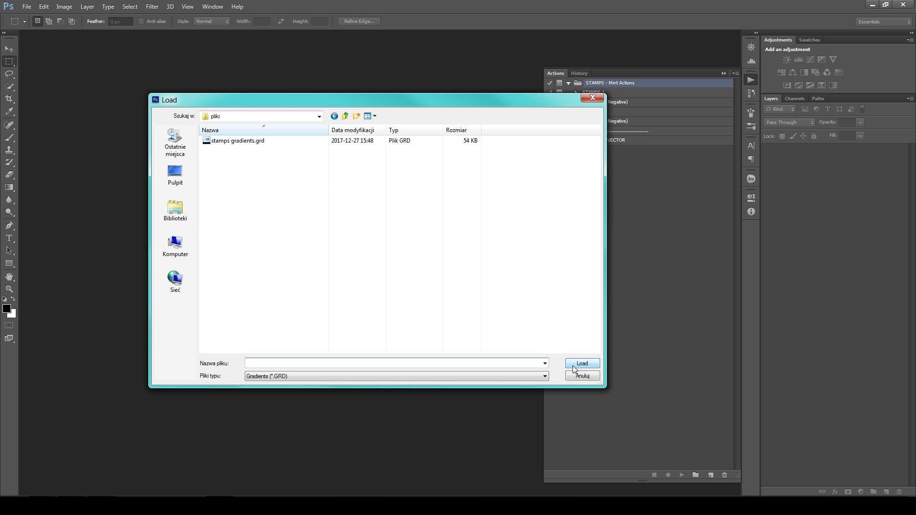
left_click(237, 141)
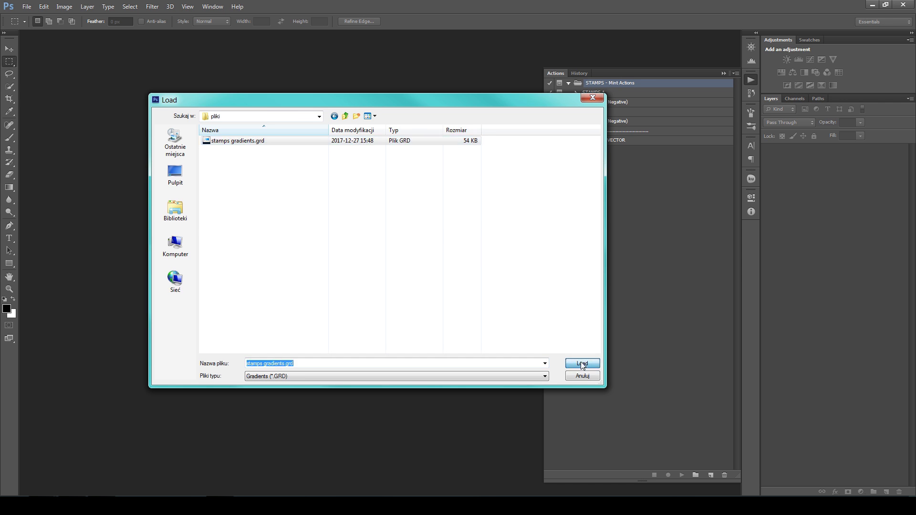
left_click(580, 363)
- Load brush hand drawn stamps 4px.abr into the Brushes presets and close the Preset Manager
left_click(325, 141)
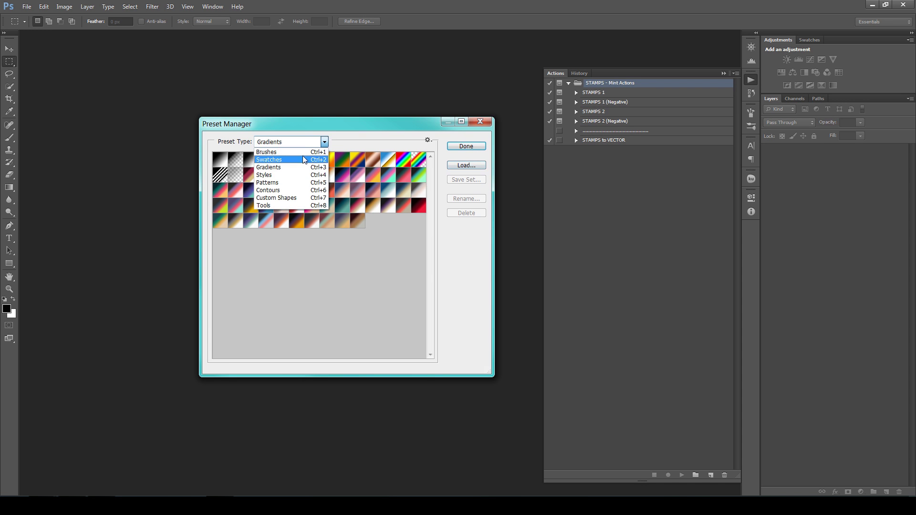
left_click(286, 153)
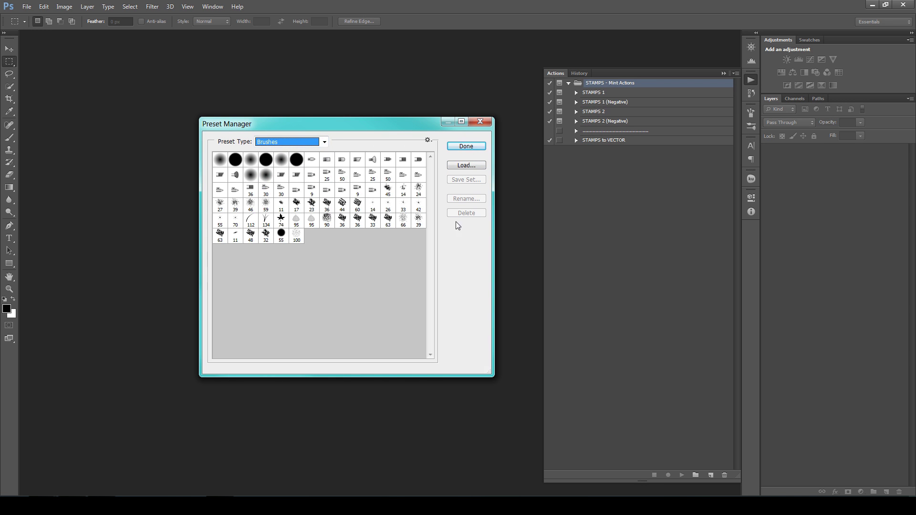
left_click(466, 165)
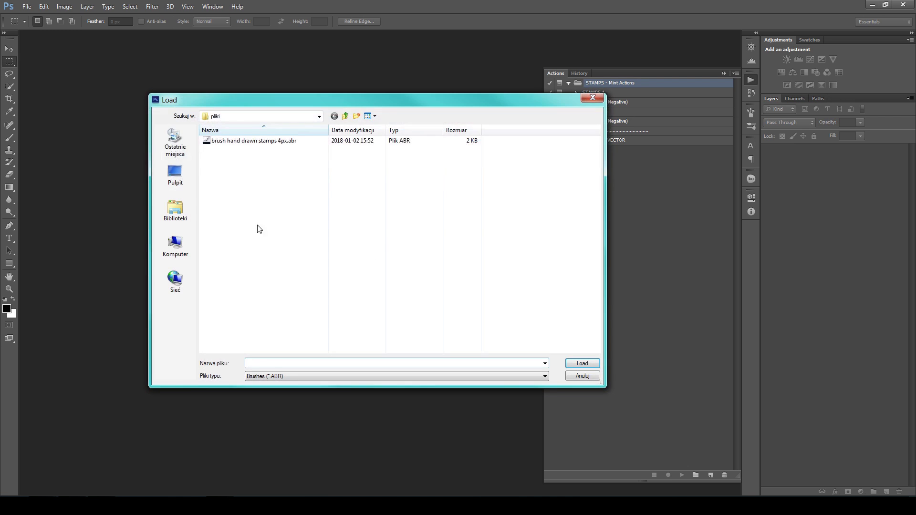
left_click(231, 142)
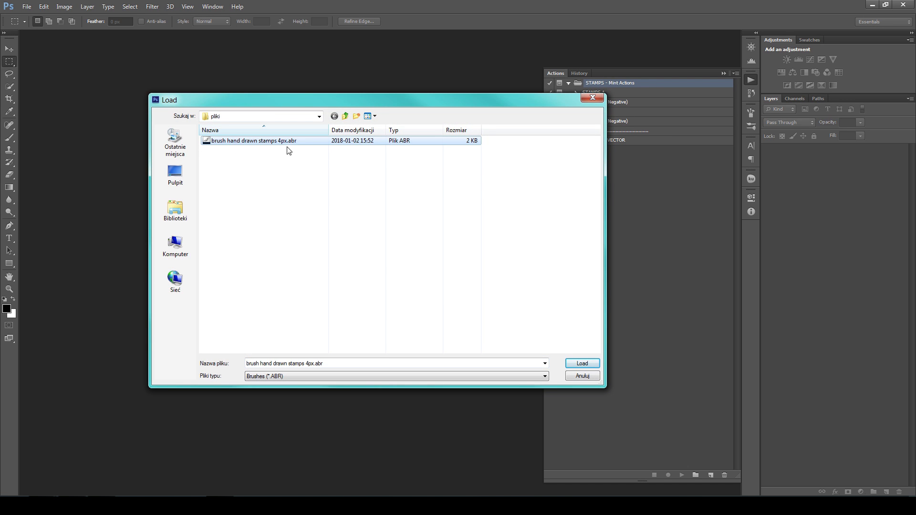
left_click(576, 367)
left_click(311, 237)
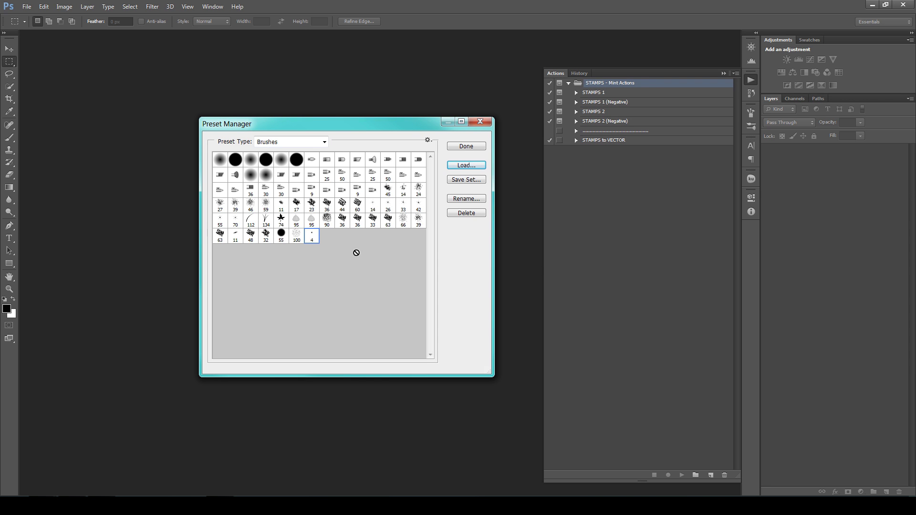
left_click(466, 148)
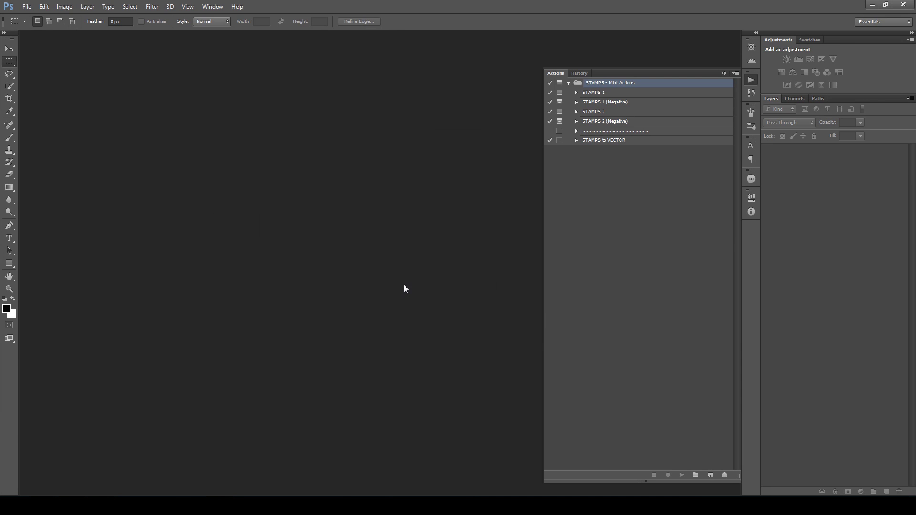
- Switch to the Move tool and check the UI language in the Interface preferences
key("v")
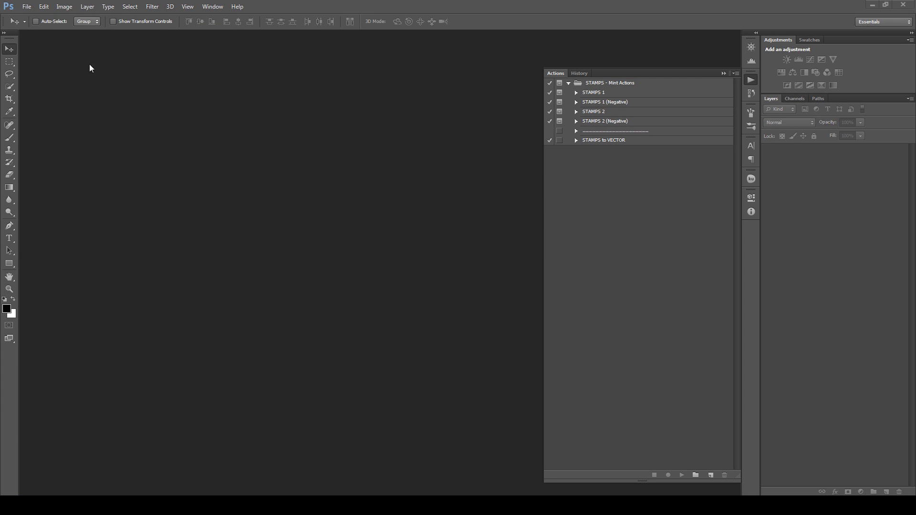
left_click(44, 7)
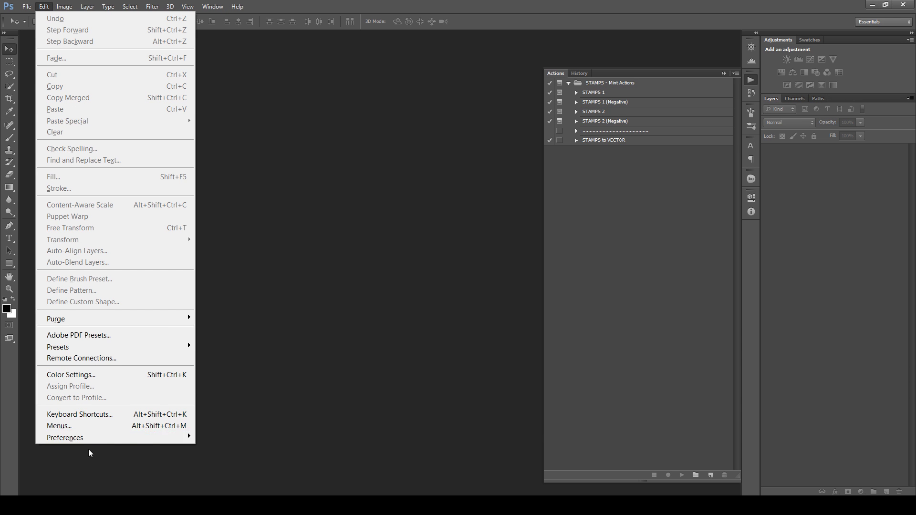
mouse_move(94, 436)
left_click(230, 317)
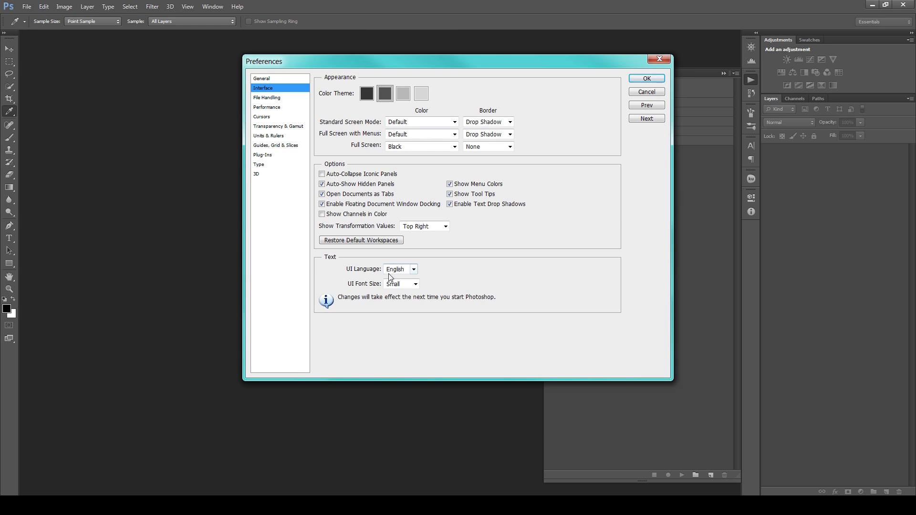
left_click(647, 78)
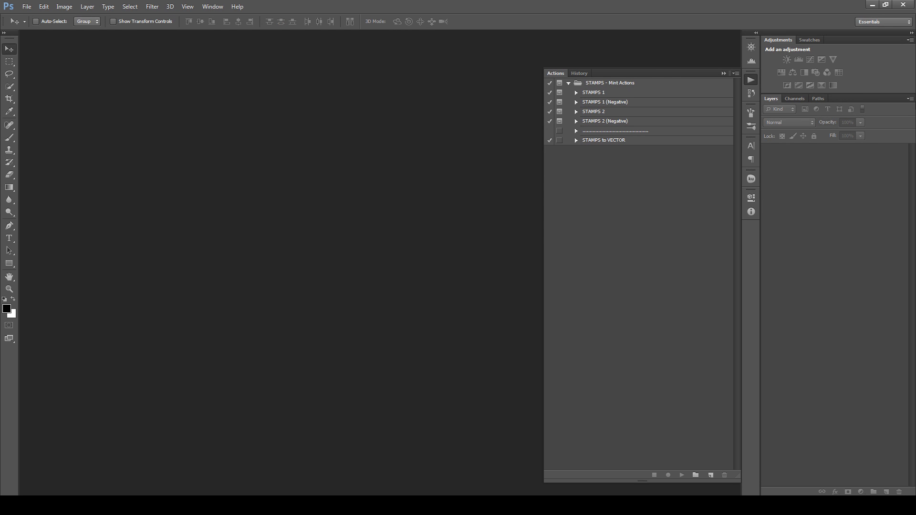
- Check the Layers panel options for default masks on fill layers and adding "copy" to copied layers and groups
left_click(911, 99)
left_click(829, 354)
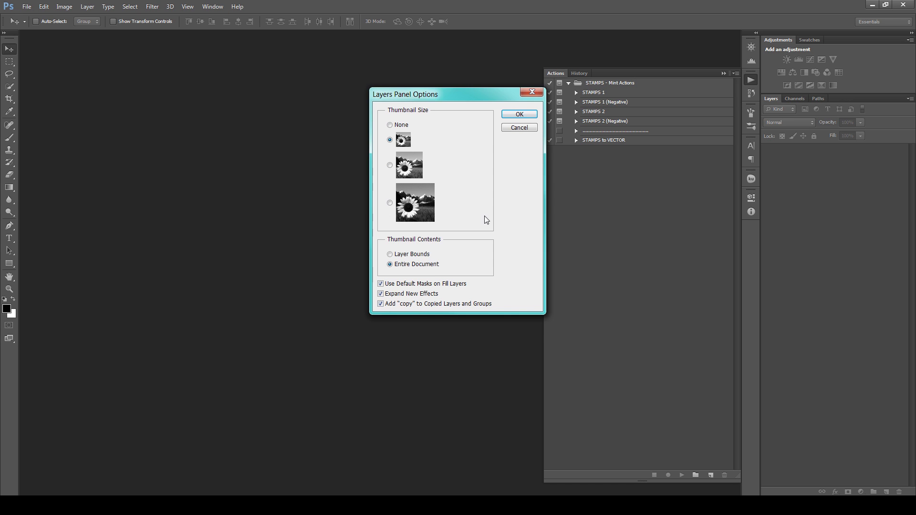
left_click(519, 115)
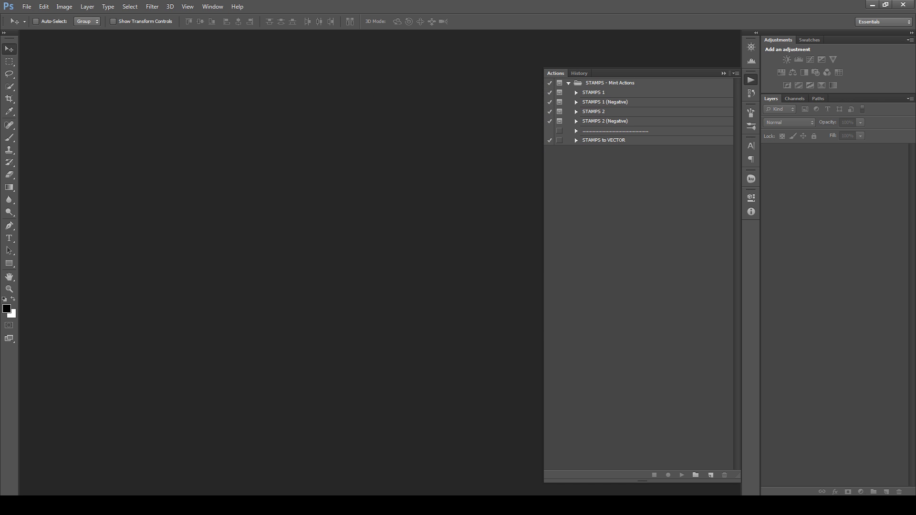
- Open turtle.jpg and make sure its image mode is RGB Color with 8 Bits/Channel
left_click_drag(323, 233, 315, 287)
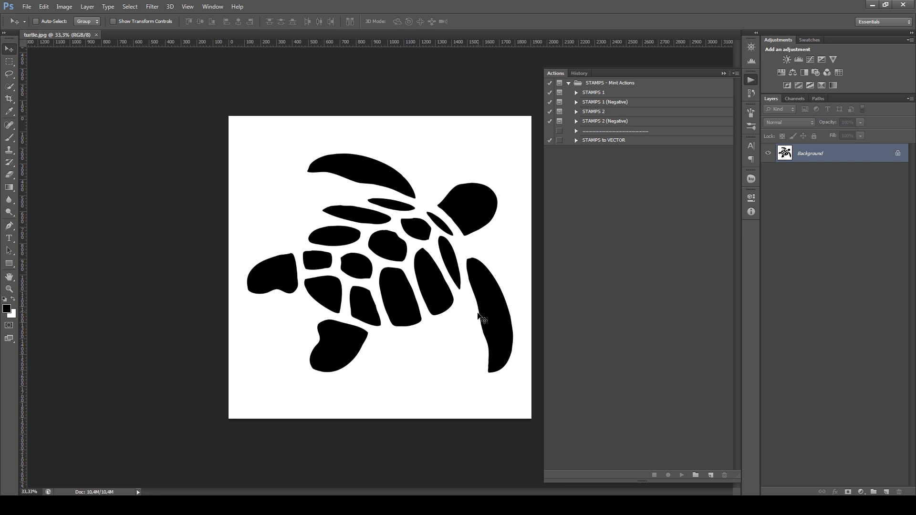
left_click(68, 8)
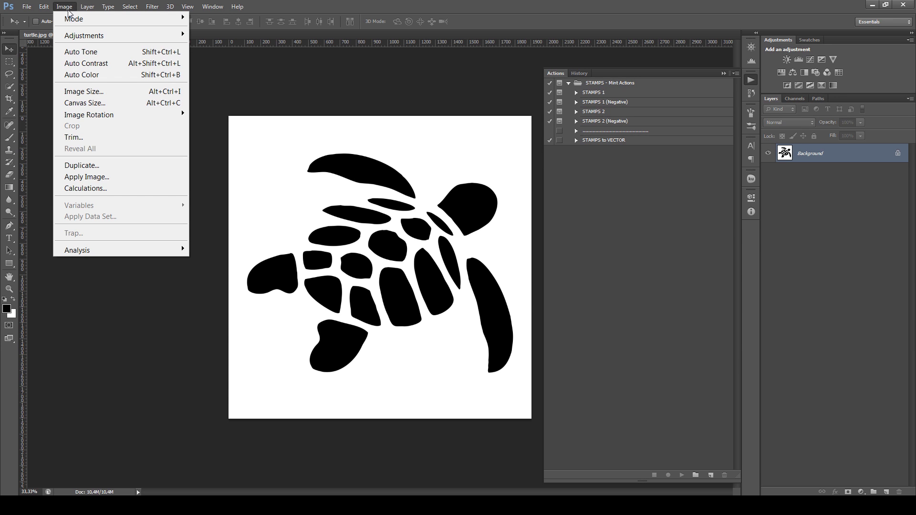
mouse_move(77, 21)
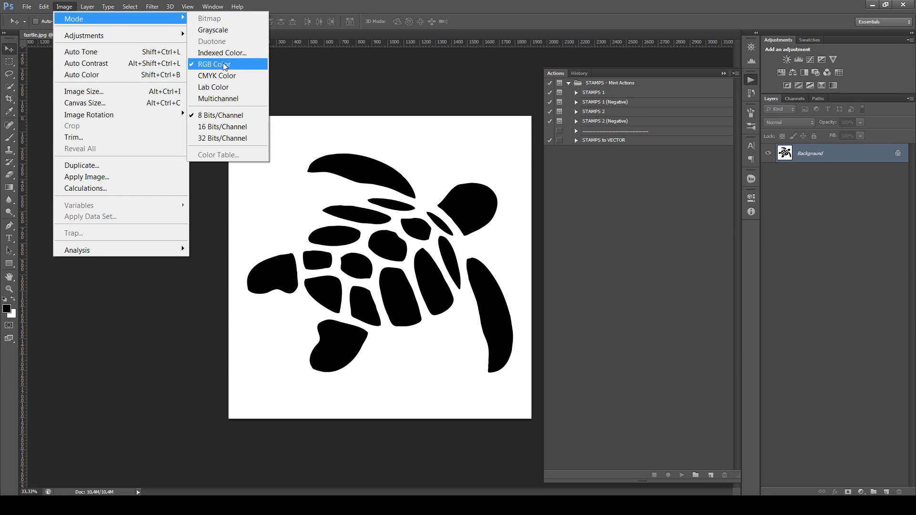
left_click(215, 118)
left_click(69, 8)
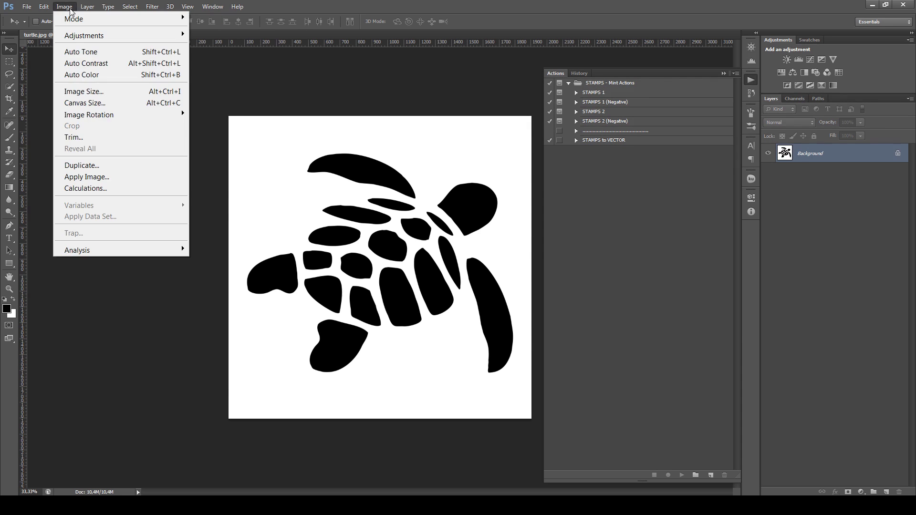
left_click(69, 8)
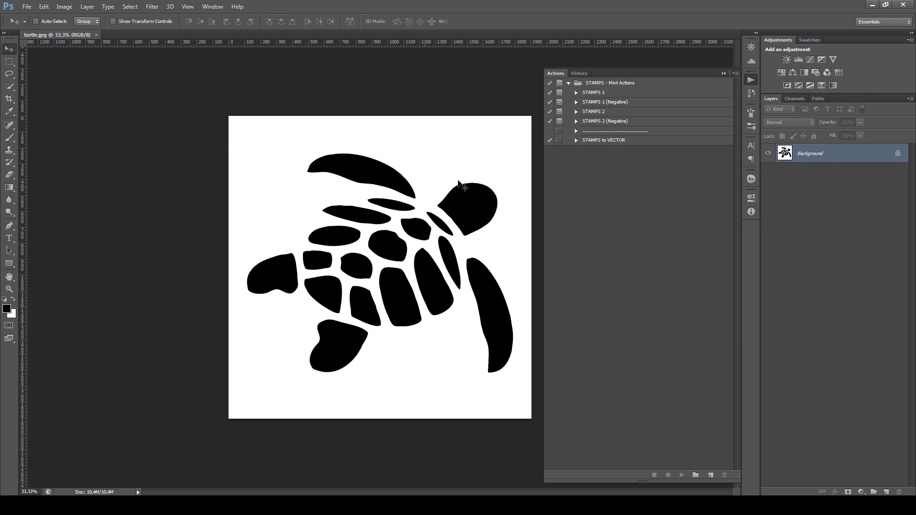
- Convert the Background to a regular layer named Layer 0 and turn it back into a background
double_click(825, 162)
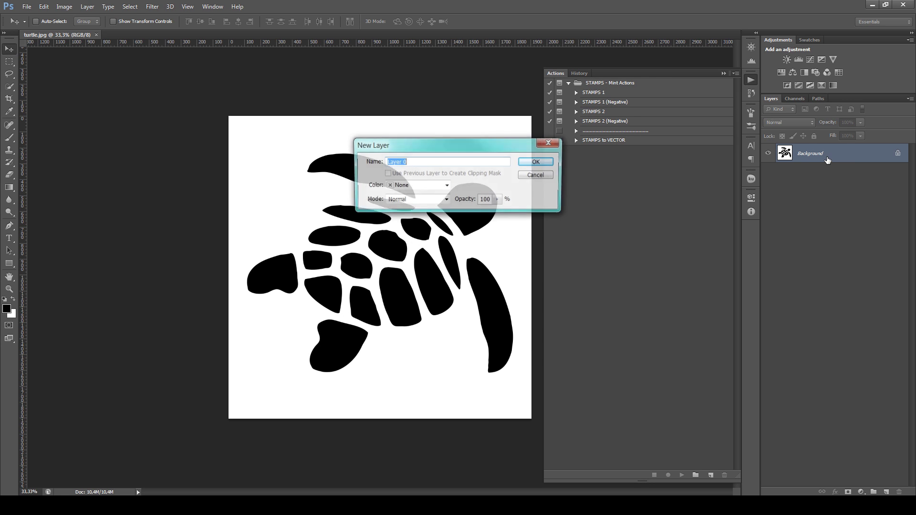
left_click(536, 161)
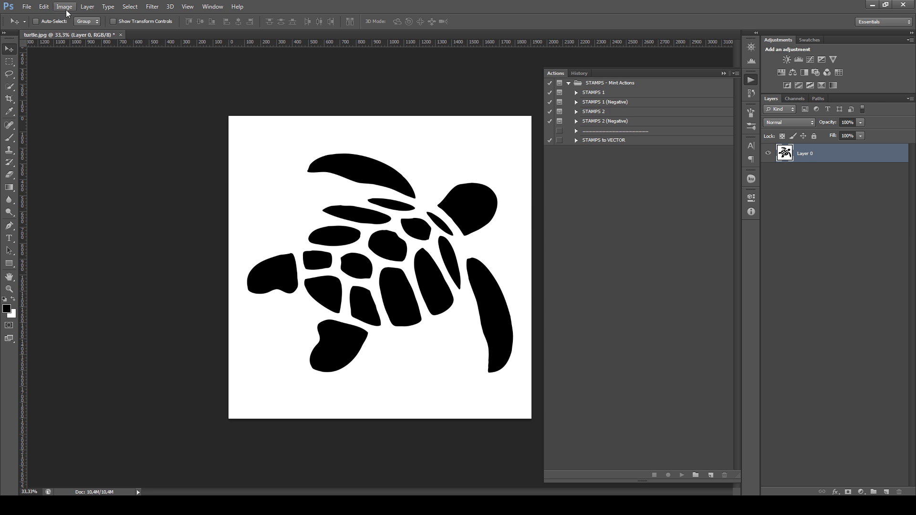
left_click(87, 7)
mouse_move(101, 18)
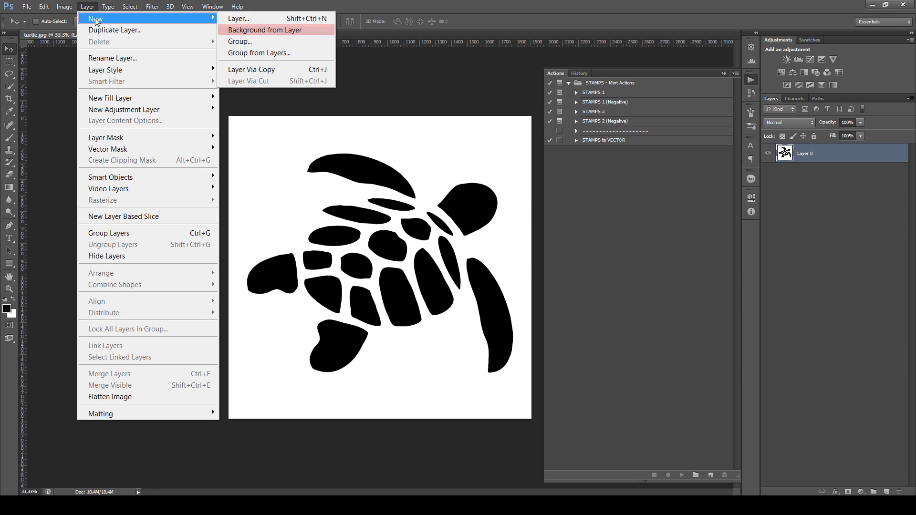
left_click(253, 30)
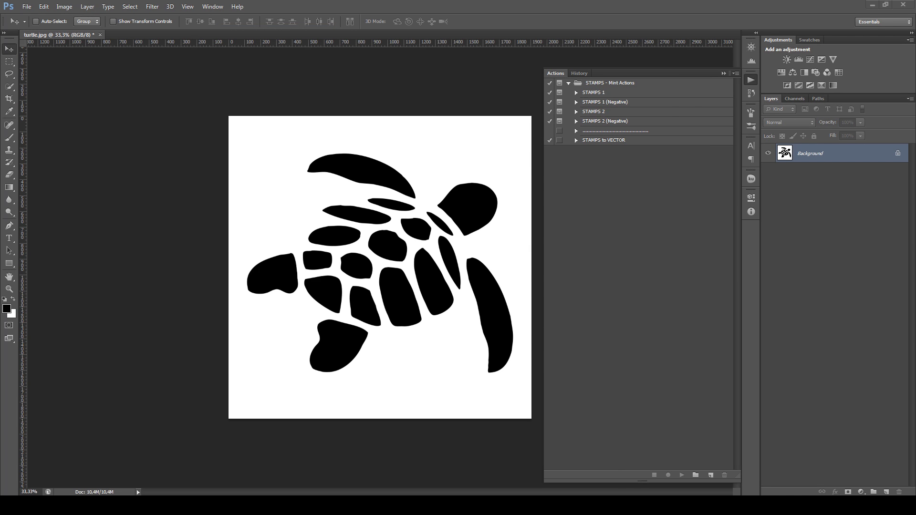
- Run the STAMPS 1 action on the turtle image with a Threshold Level of 128
left_click(649, 93)
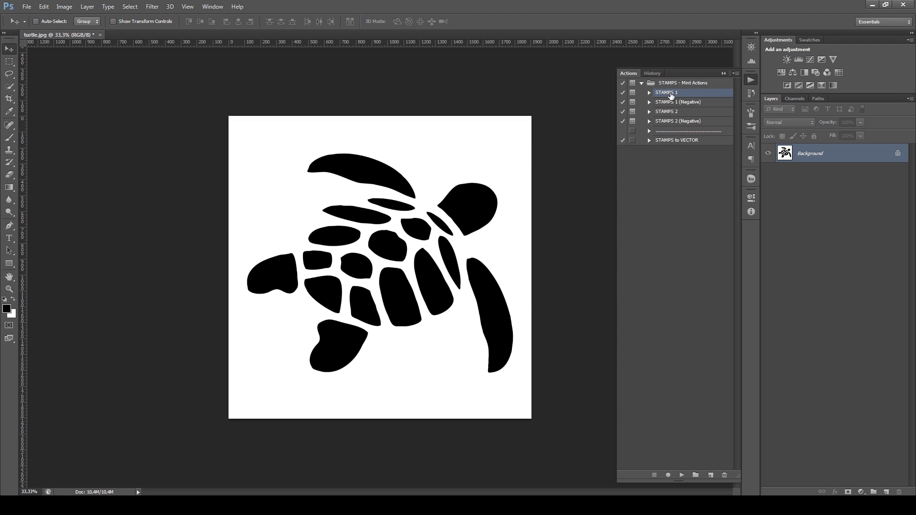
left_click(682, 475)
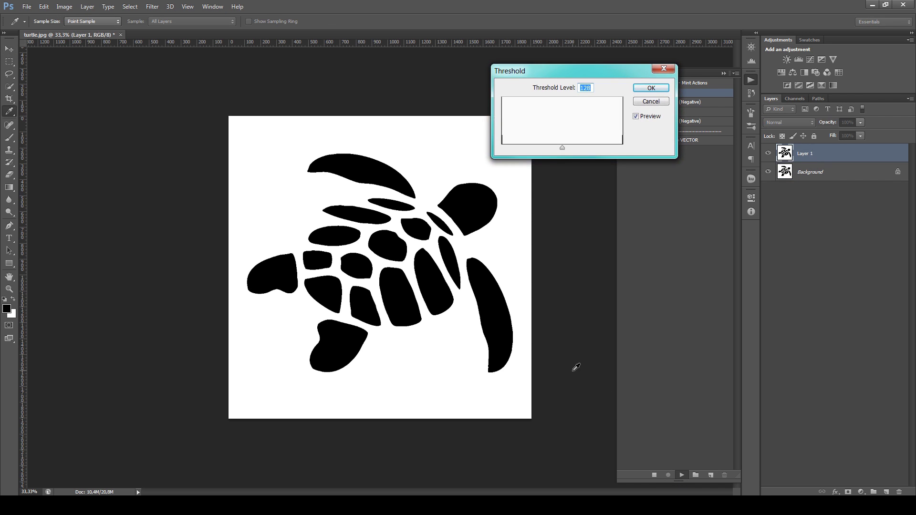
left_click_drag(575, 73, 615, 91)
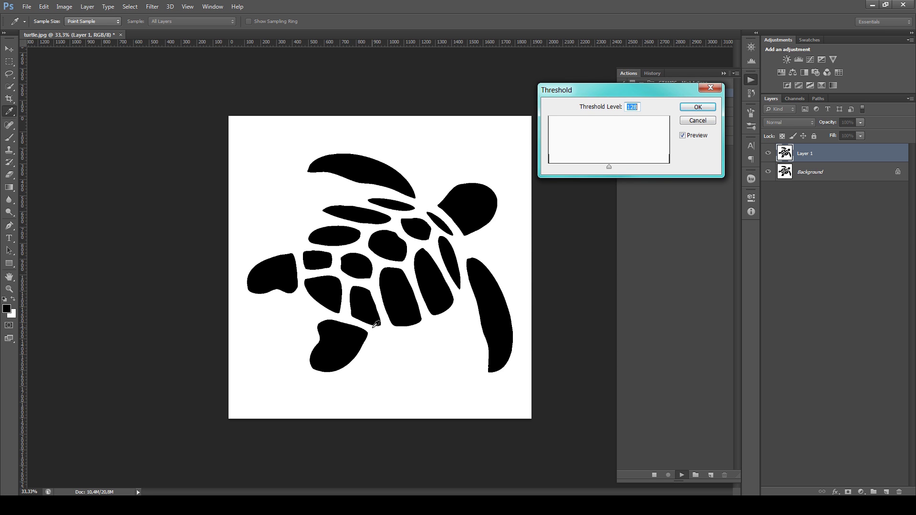
left_click(696, 109)
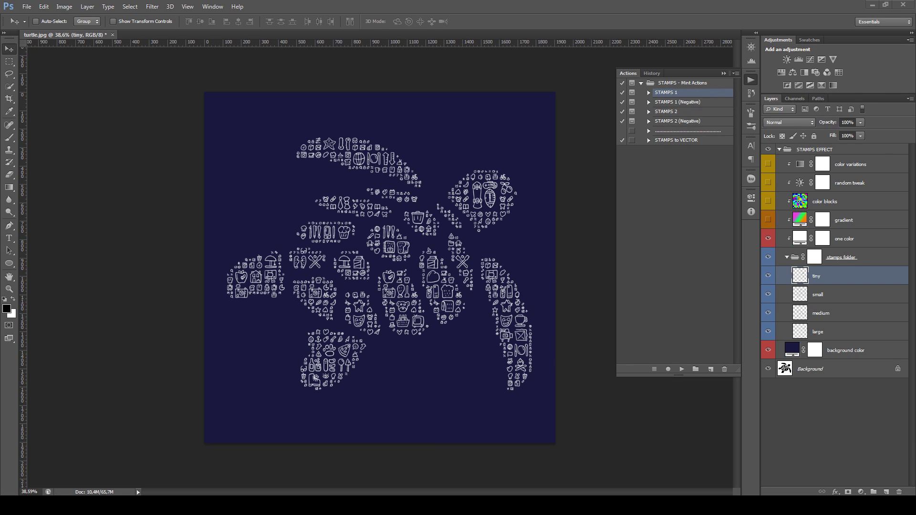
- Inspect the generated stamps up close and delete the STAMPS EFFECT group
scroll(386, 280, "up", 5)
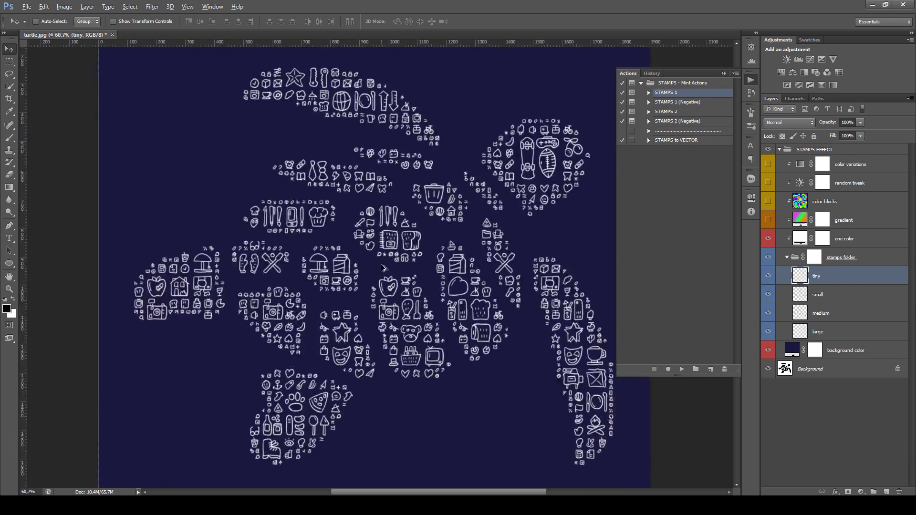
scroll(403, 274, "down", 3)
scroll(429, 262, "down", 2)
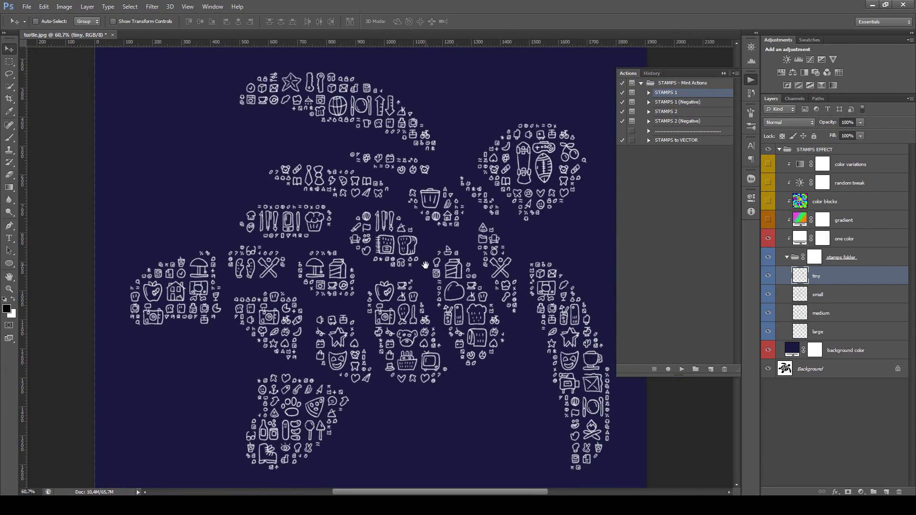
scroll(425, 258, "down", 1)
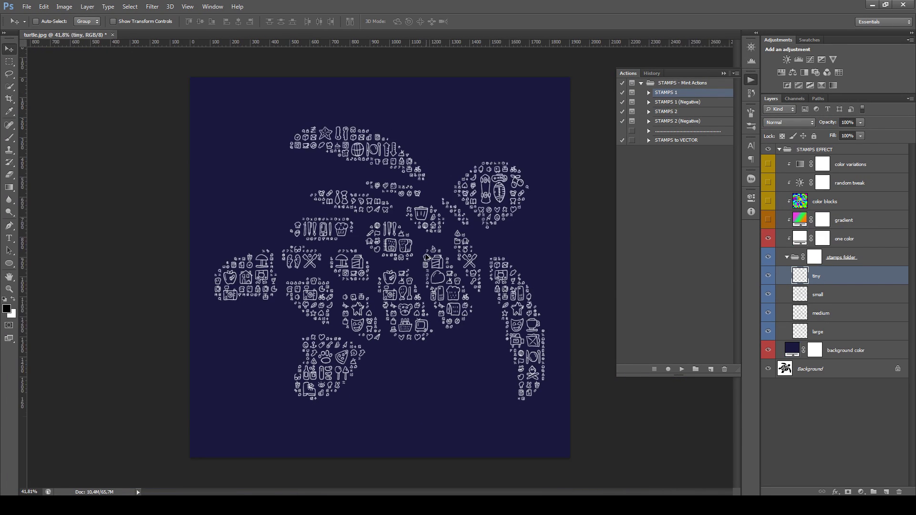
scroll(412, 249, "up", 1)
scroll(412, 249, "down", 1)
left_click(835, 151)
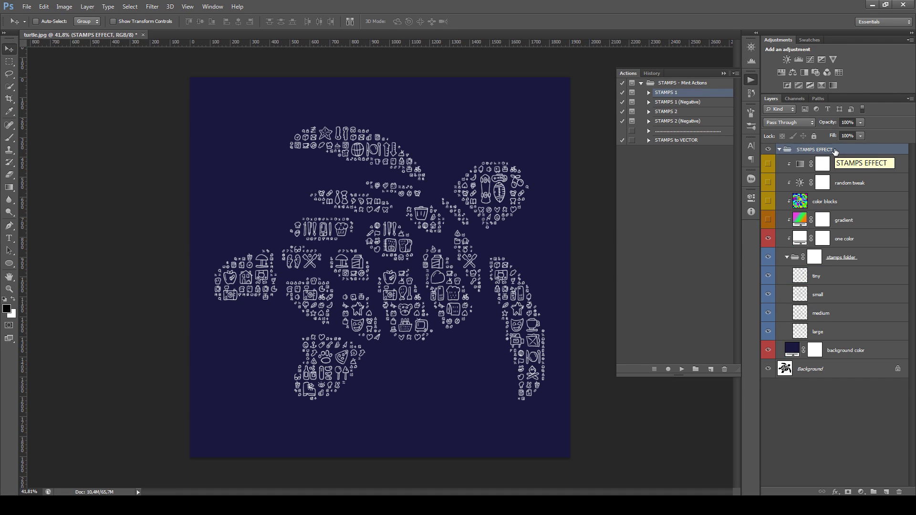
key("Delete")
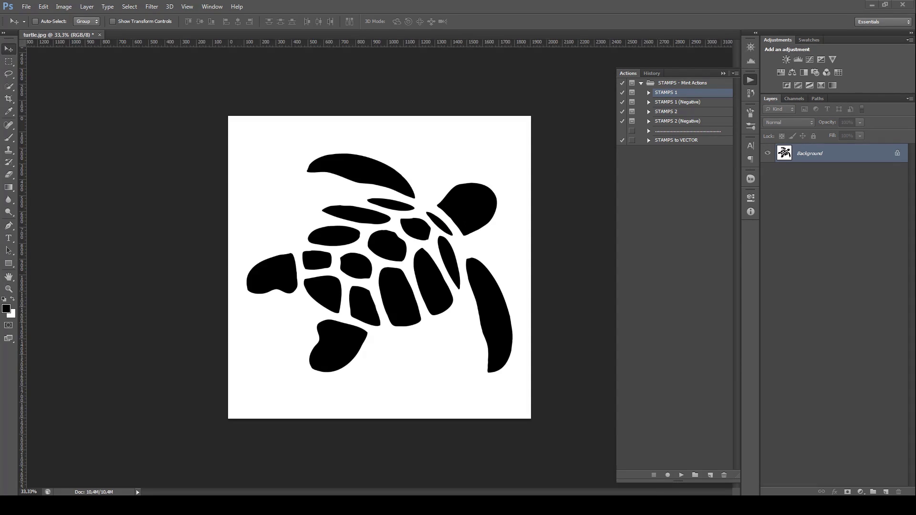
- Run the STAMPS 1 (Negative) action on the turtle image with a Threshold Level of 128
left_click(677, 103)
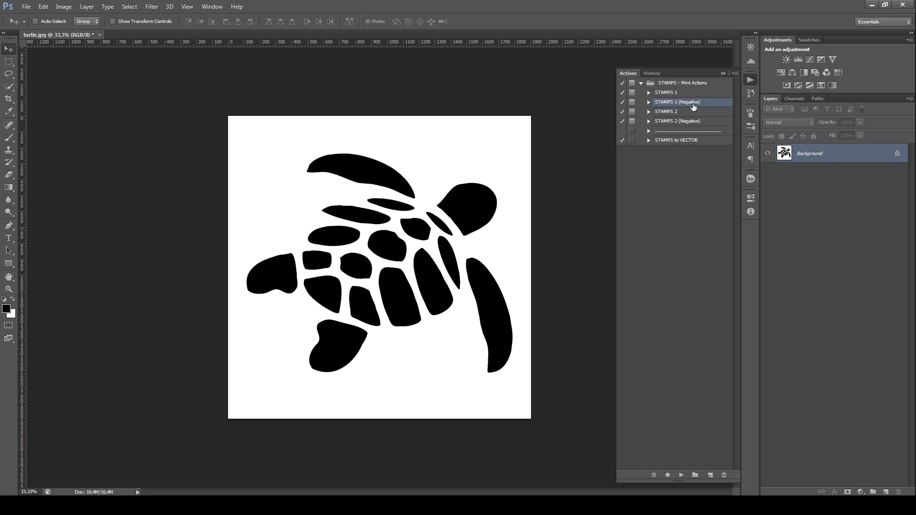
left_click(682, 475)
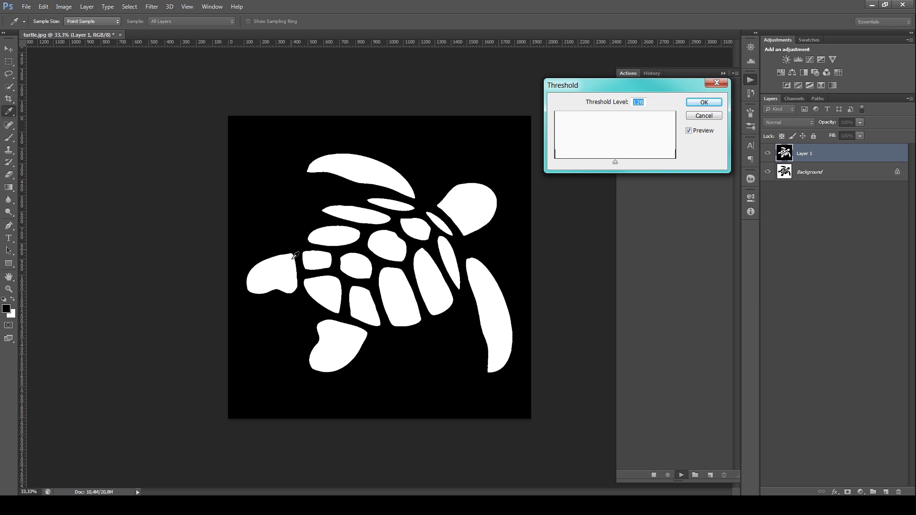
left_click_drag(649, 88, 651, 85)
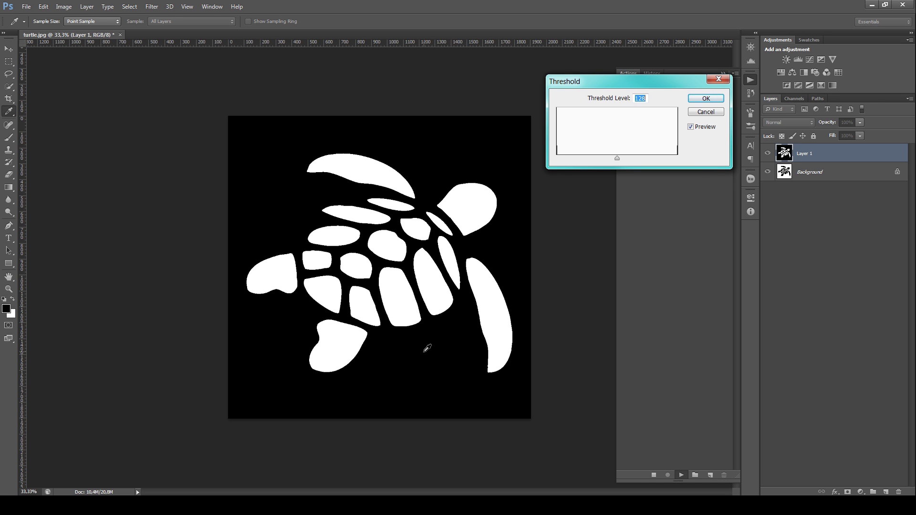
left_click(702, 100)
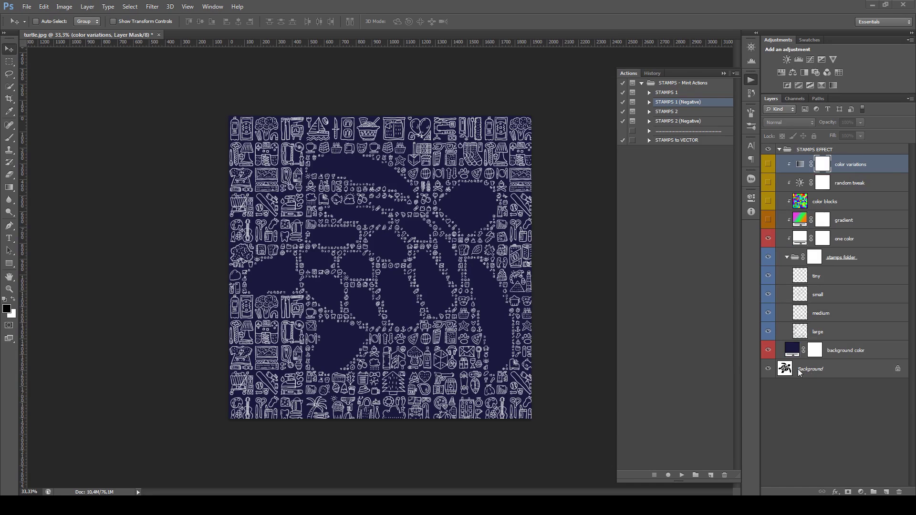
- Compare the image with and without the STAMPS EFFECT group and darken the navy of the background color layer
left_click(768, 149)
left_click(767, 150)
double_click(792, 351)
mouse_move(597, 161)
left_mouse_down()
mouse_move(609, 155)
mouse_move(620, 207)
mouse_move(623, 187)
mouse_move(607, 183)
mouse_move(606, 204)
mouse_move(596, 194)
mouse_move(593, 201)
mouse_move(608, 199)
left_mouse_up()
left_click(748, 99)
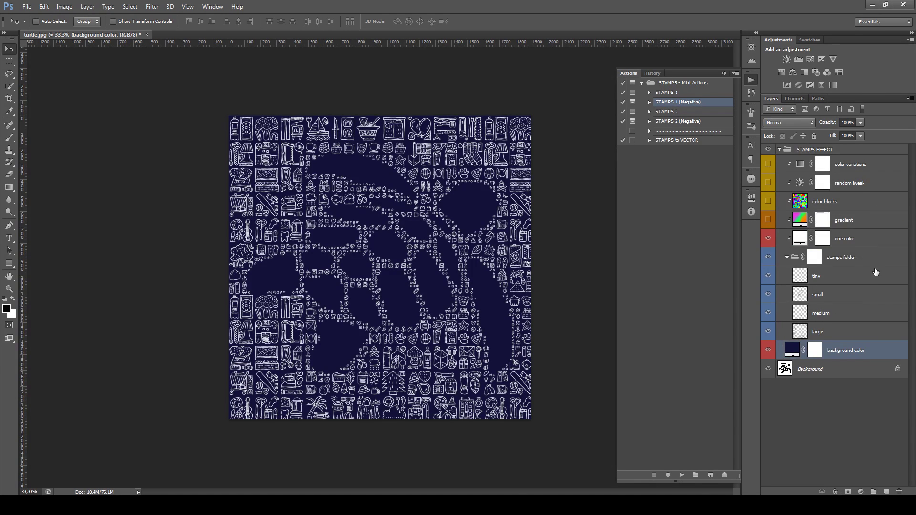
- Change the one color fill layer to turquoise green, hex 1cf3af
double_click(802, 243)
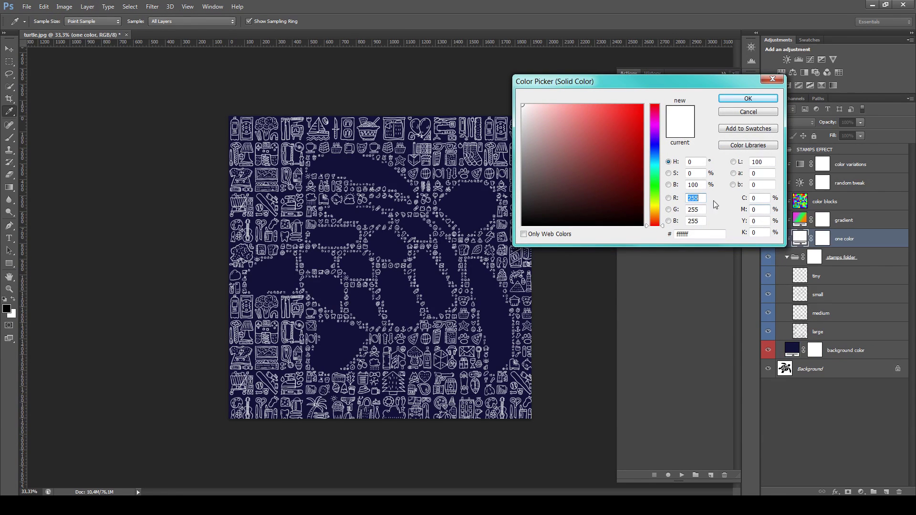
mouse_move(588, 140)
left_mouse_down()
mouse_move(617, 139)
mouse_move(609, 123)
mouse_move(587, 117)
mouse_move(629, 110)
left_mouse_up()
mouse_move(654, 214)
left_mouse_down()
mouse_move(656, 162)
mouse_move(656, 189)
mouse_move(656, 172)
left_mouse_up()
left_click_drag(657, 85, 605, 98)
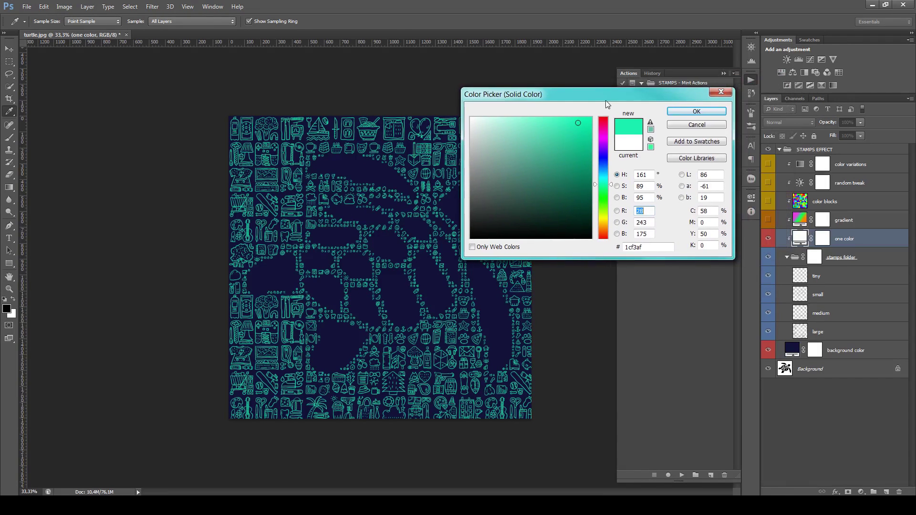
left_click(695, 112)
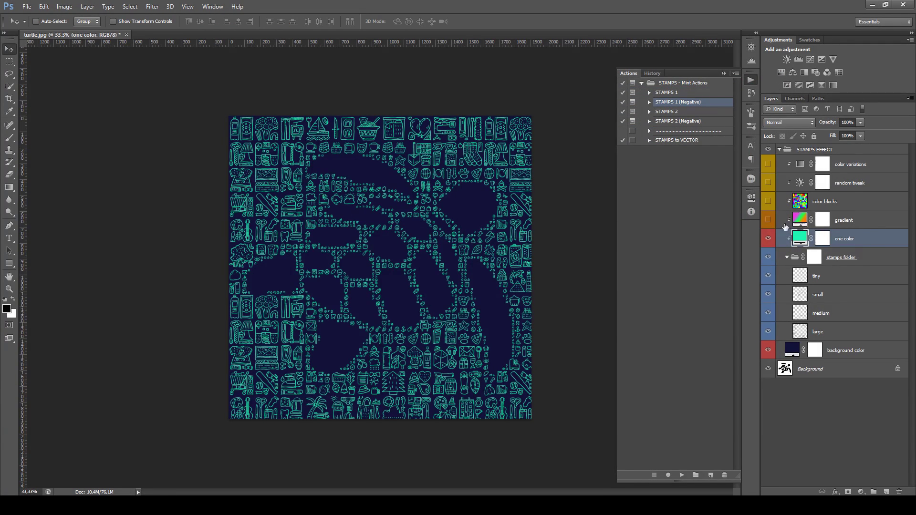
- Show the gradient layer, try several presets for its fill and choose the black-to-red-to-yellow gradient named 16
left_click(768, 221)
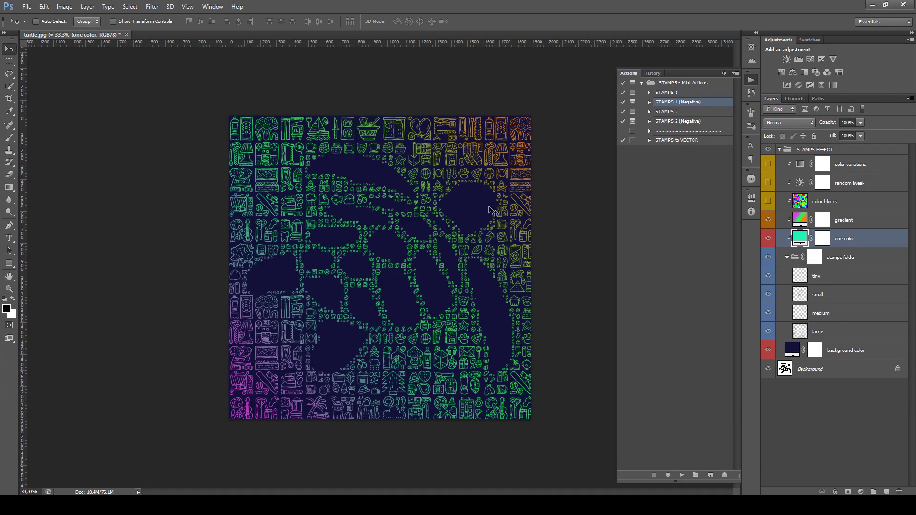
double_click(800, 220)
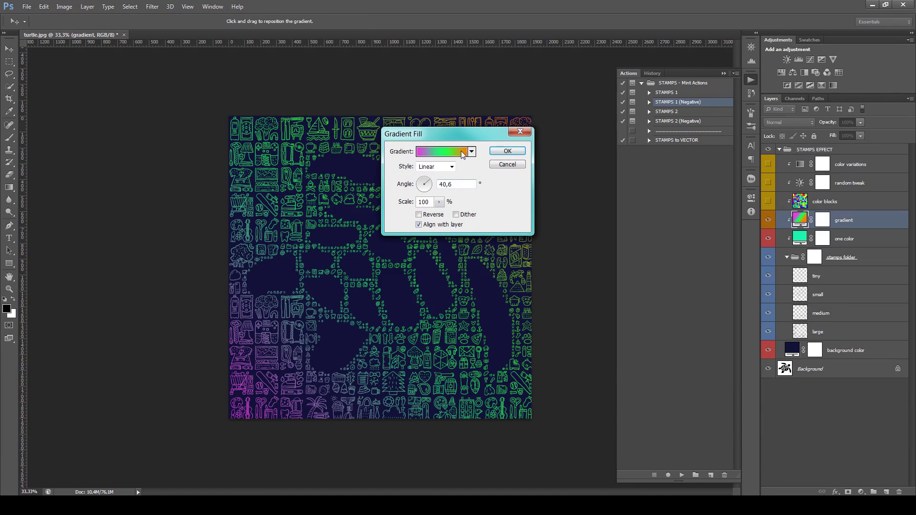
left_click_drag(462, 138, 564, 91)
left_click(544, 111)
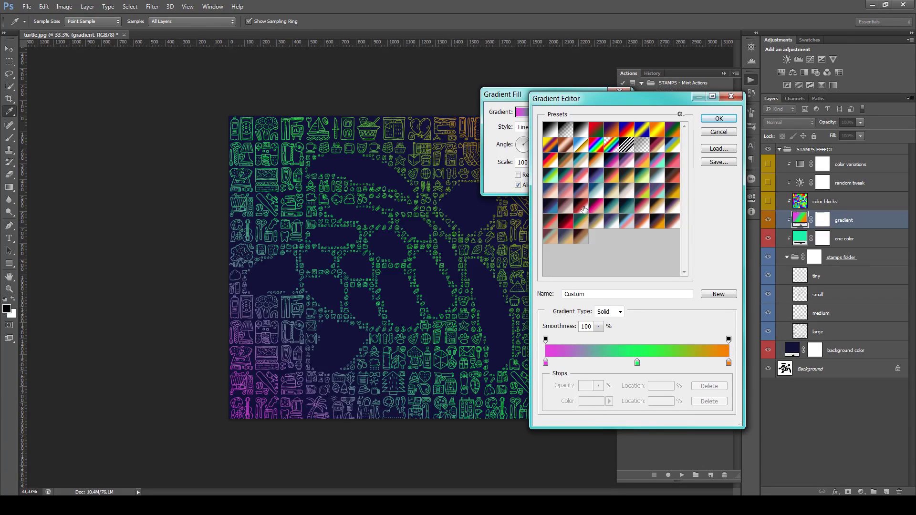
left_click(605, 220)
left_click(597, 195)
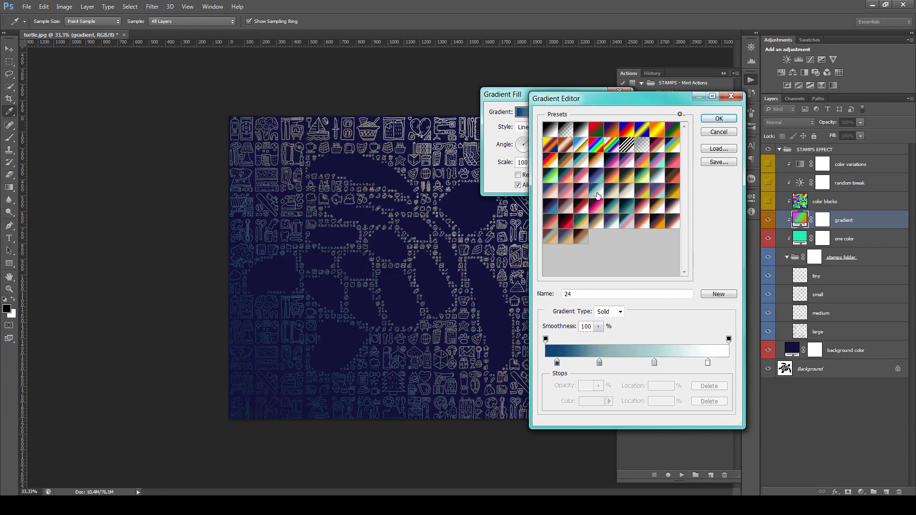
left_click(616, 182)
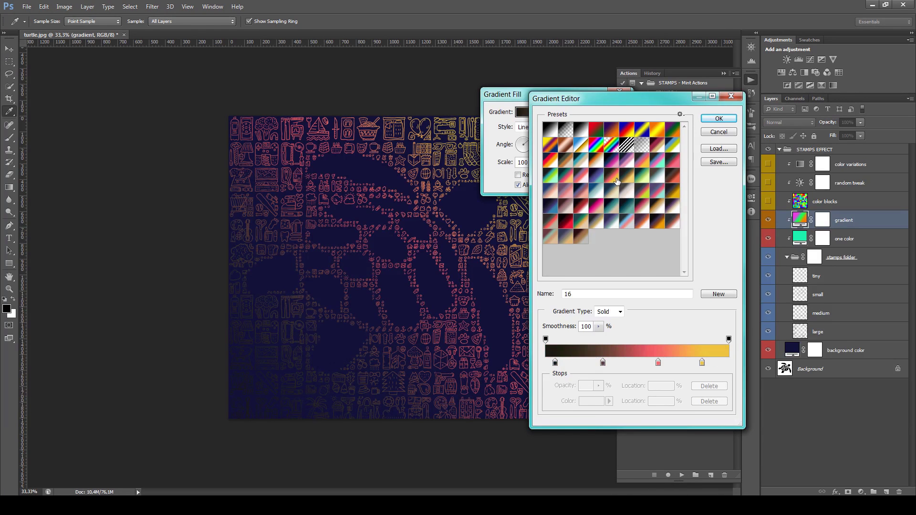
left_click(718, 119)
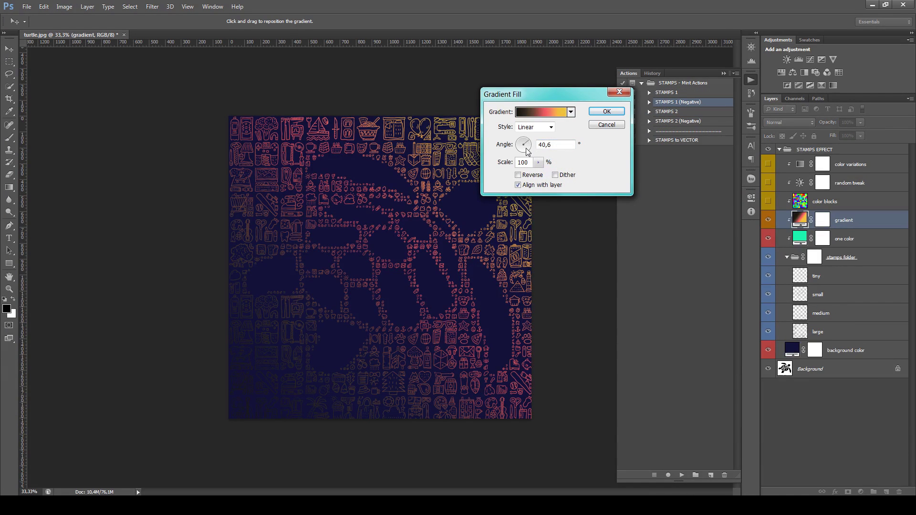
- Set the gradient fill's angle to 38,66° and hide the gradient layer
mouse_move(527, 152)
left_mouse_down()
mouse_move(518, 145)
mouse_move(523, 155)
mouse_move(529, 144)
left_mouse_up()
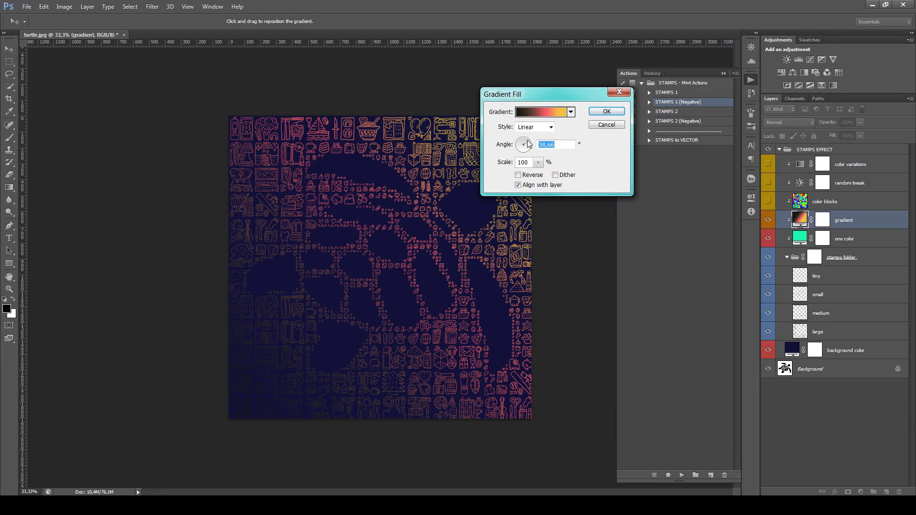
left_click(600, 116)
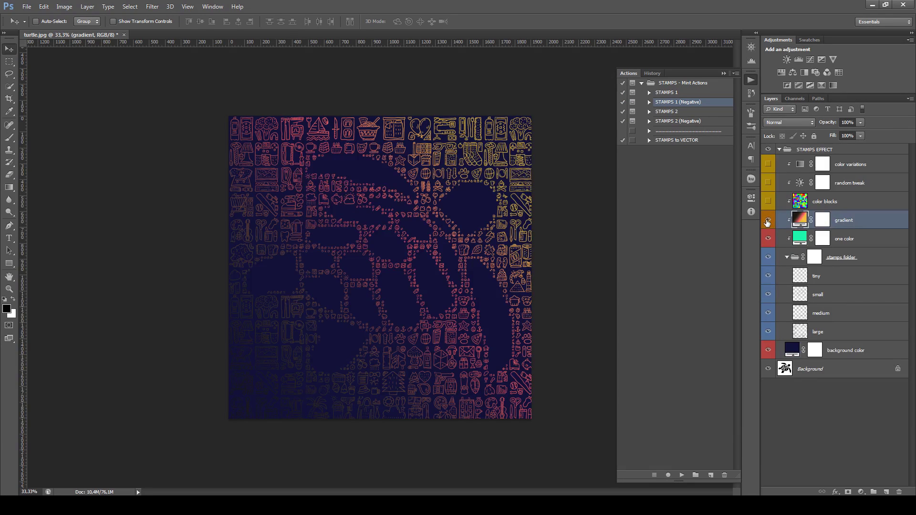
left_click(767, 221)
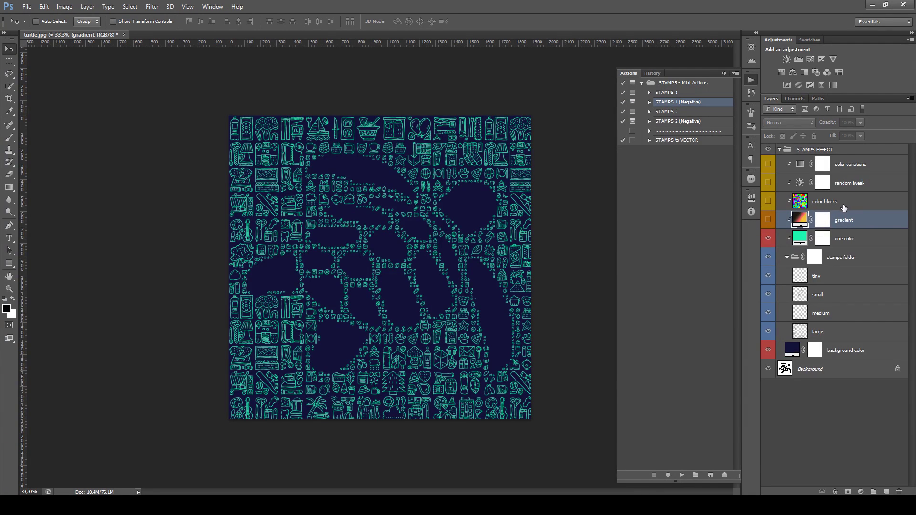
- Show the color blocks, random tweak and color variations layers, and open the color variations gradient map's gradient for editing
left_click(769, 201)
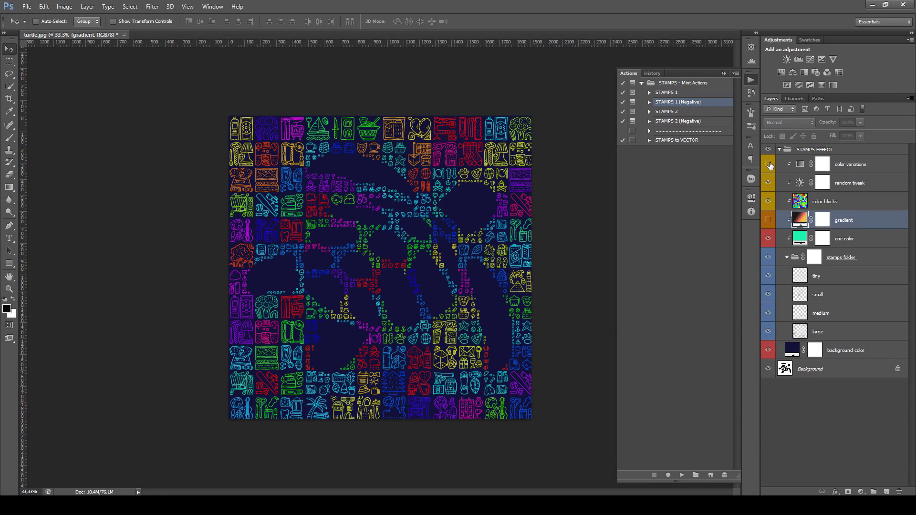
left_click(768, 164)
left_click(768, 165)
left_click(862, 167)
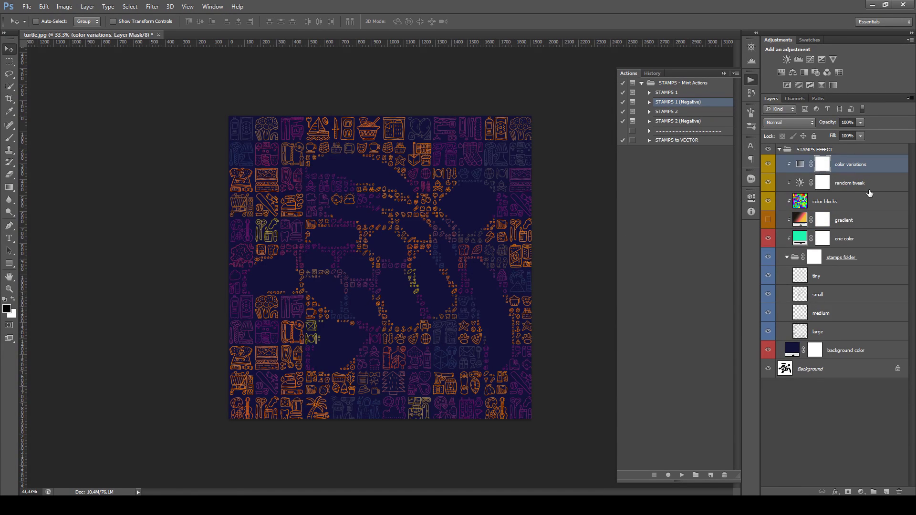
double_click(802, 167)
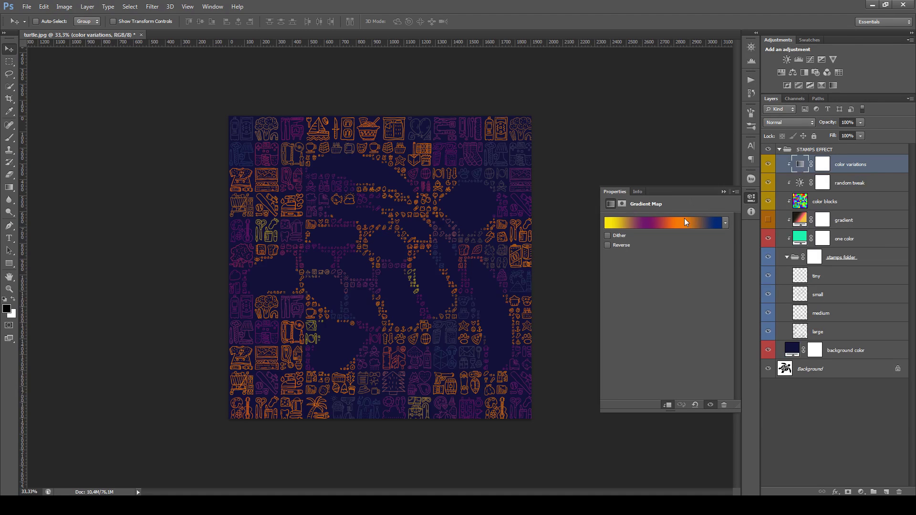
left_click(685, 219)
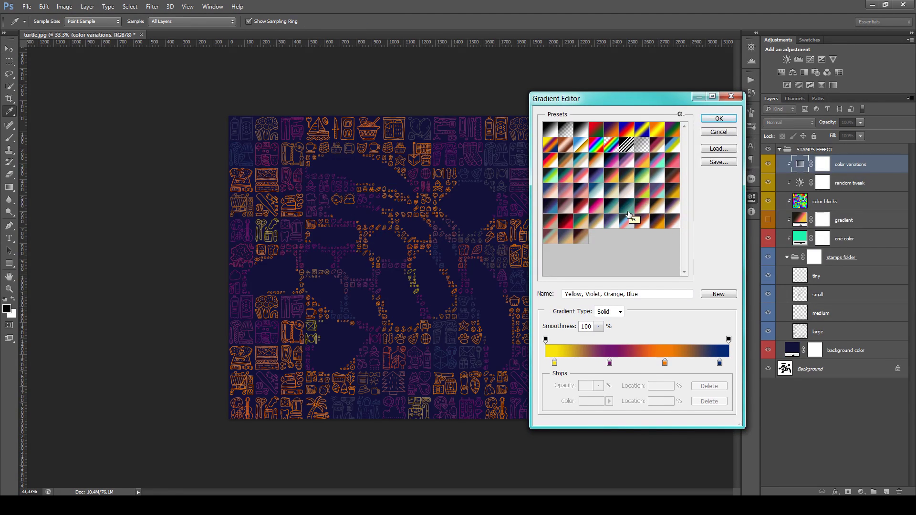
- Try presets such as 34, 31 and 13 on the color variations gradient map and choose the blue-pink-turquoise gradient named 10
left_click(613, 210)
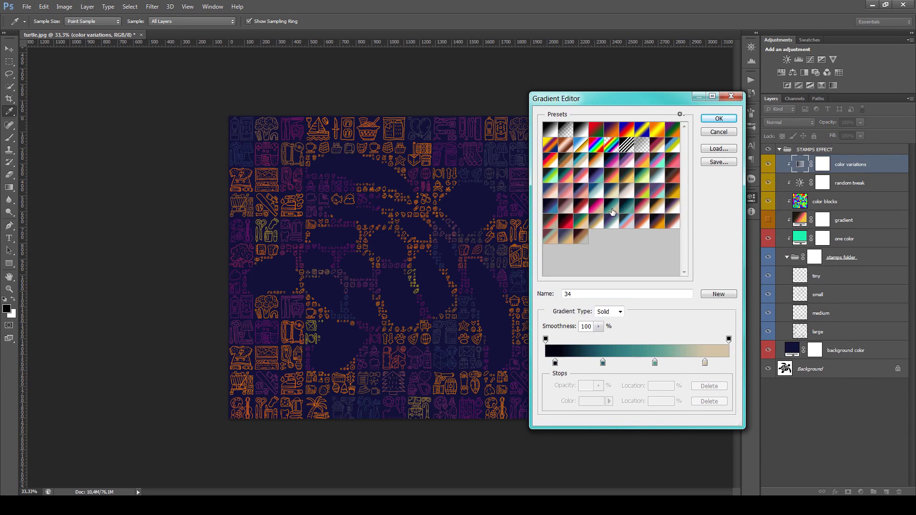
left_click_drag(699, 98, 731, 94)
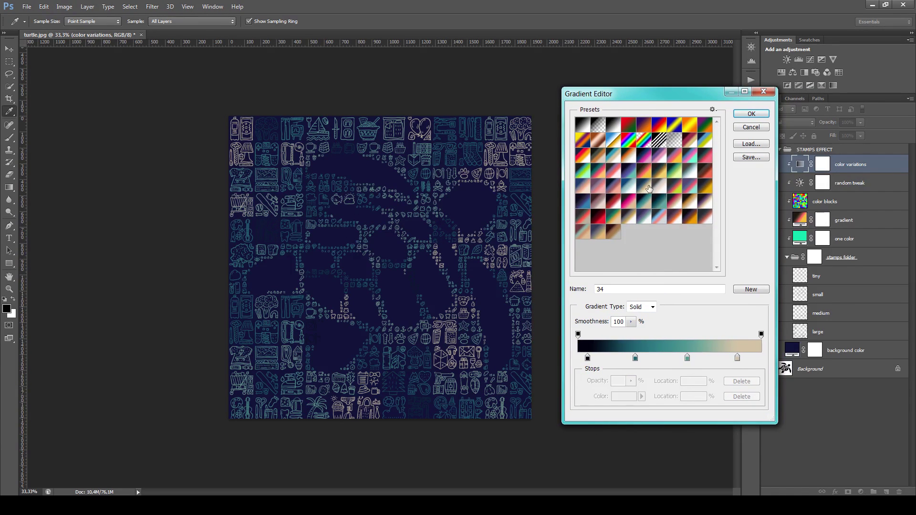
left_click(630, 204)
left_click(605, 203)
left_click(597, 203)
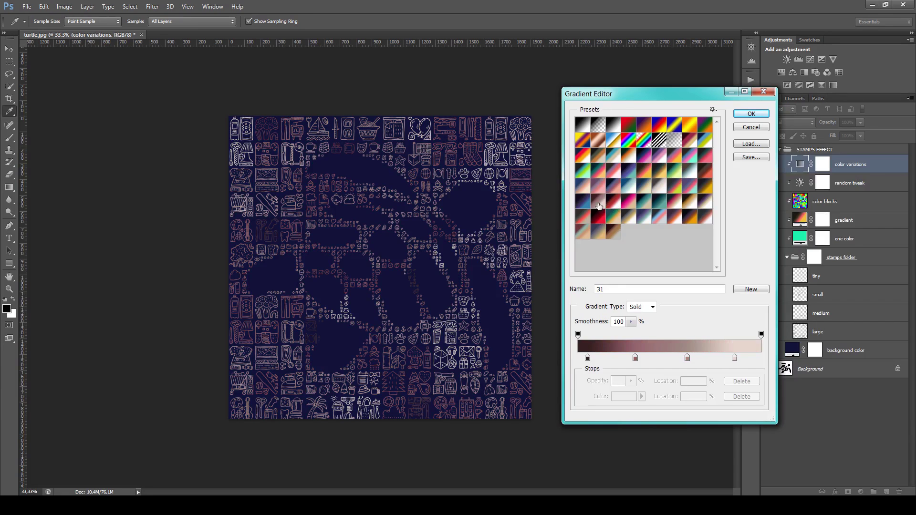
left_click(599, 176)
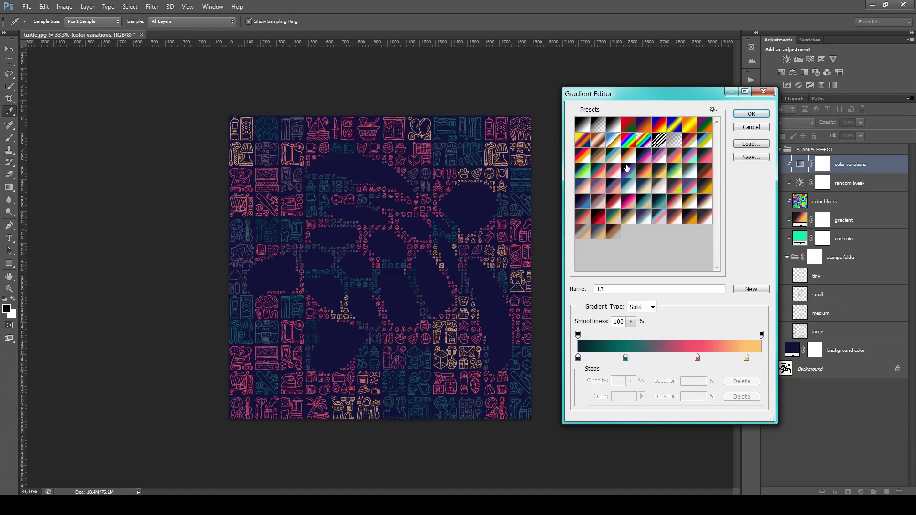
left_click(658, 163)
left_click(690, 164)
left_click_drag(707, 95, 696, 106)
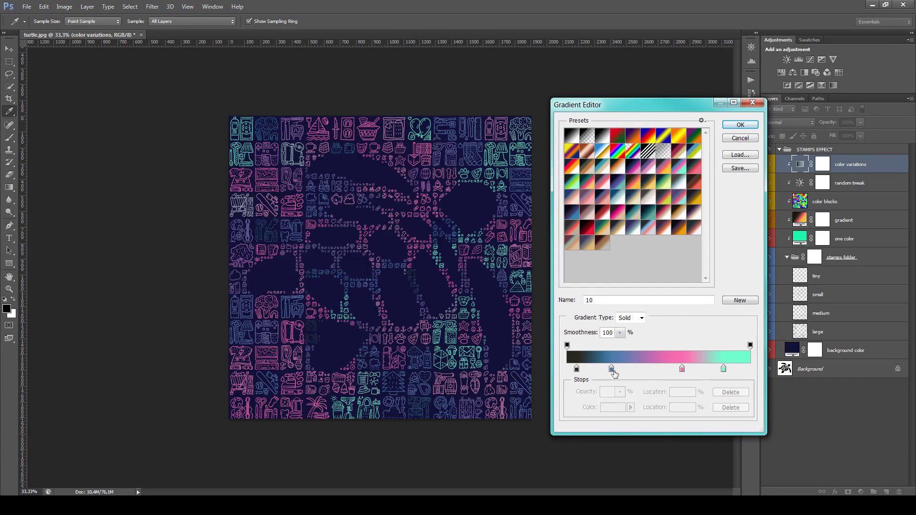
- Reposition the gradient's color stops, with blue at 28%, pink at 56% and turquoise at 83%
left_click_drag(612, 370, 617, 371)
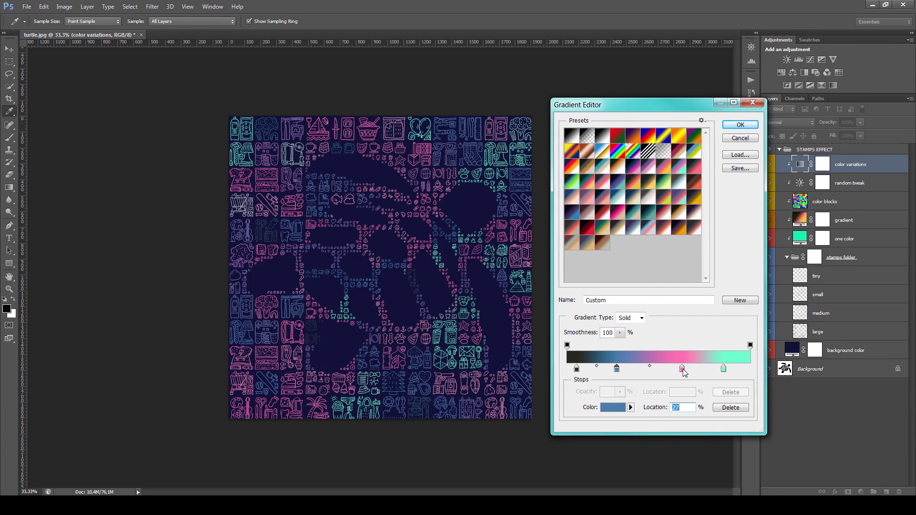
left_click_drag(683, 368, 720, 371)
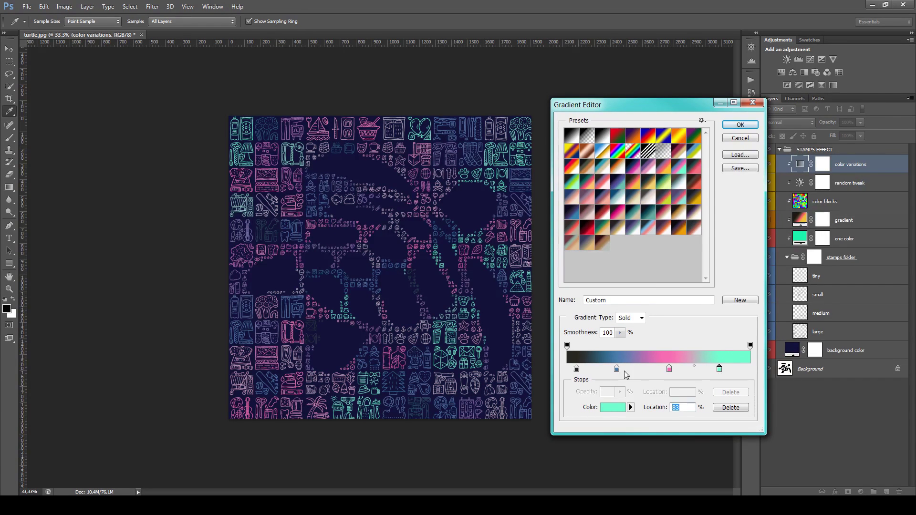
left_click_drag(616, 370, 636, 375)
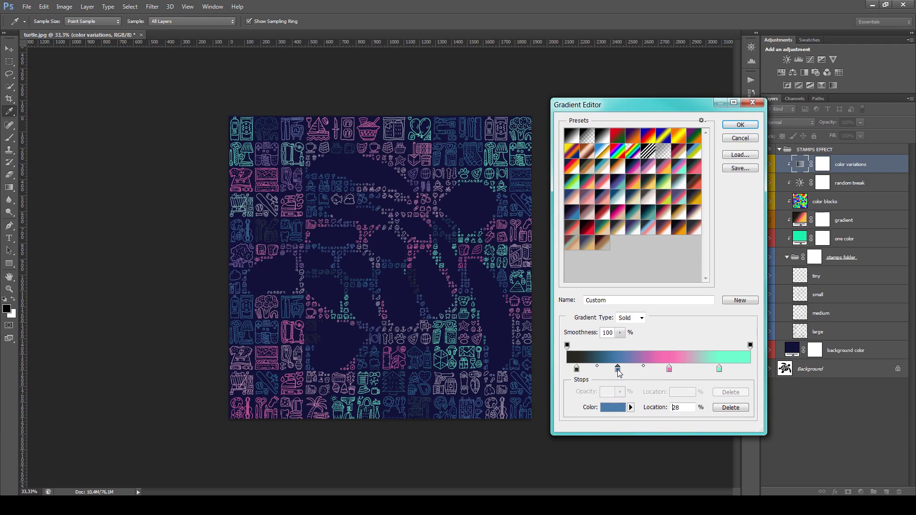
left_click(618, 371)
- Change the gradient's pink stop to orange, hex f7673a
double_click(669, 370)
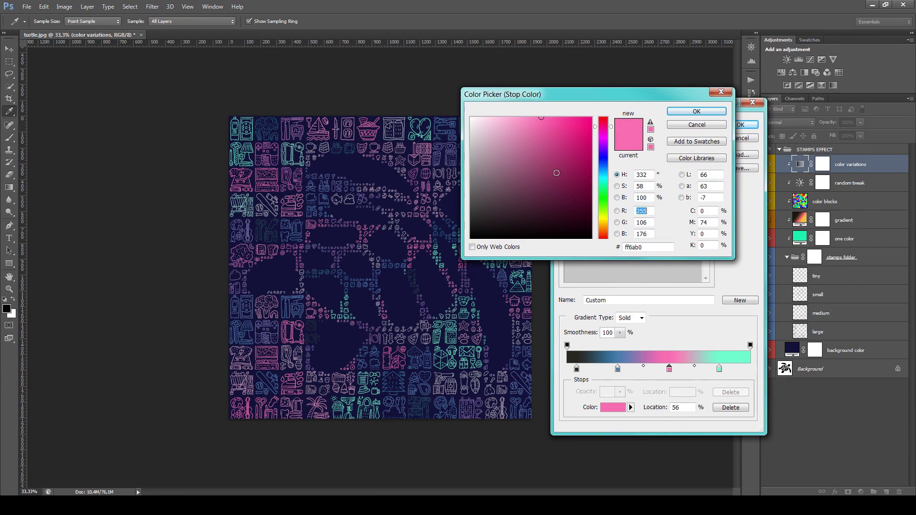
left_click(566, 165)
left_click(604, 188)
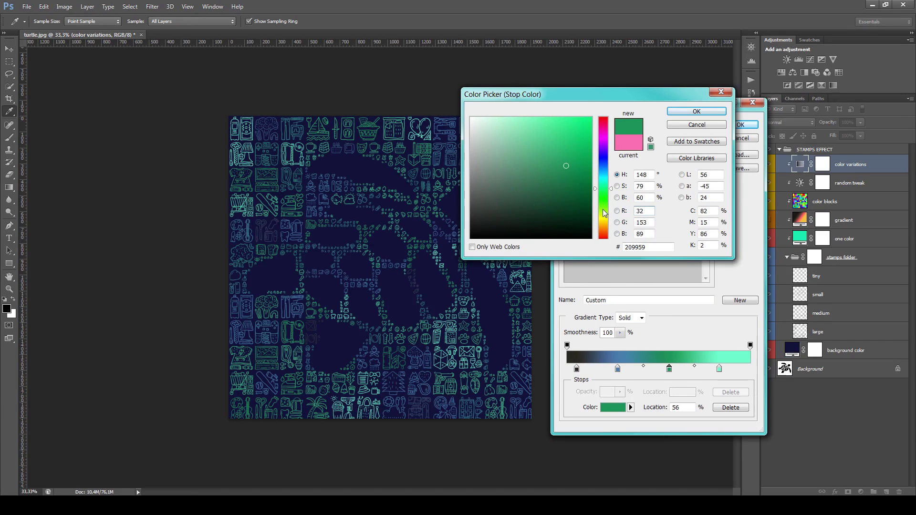
left_click(604, 220)
left_click_drag(605, 225, 605, 237)
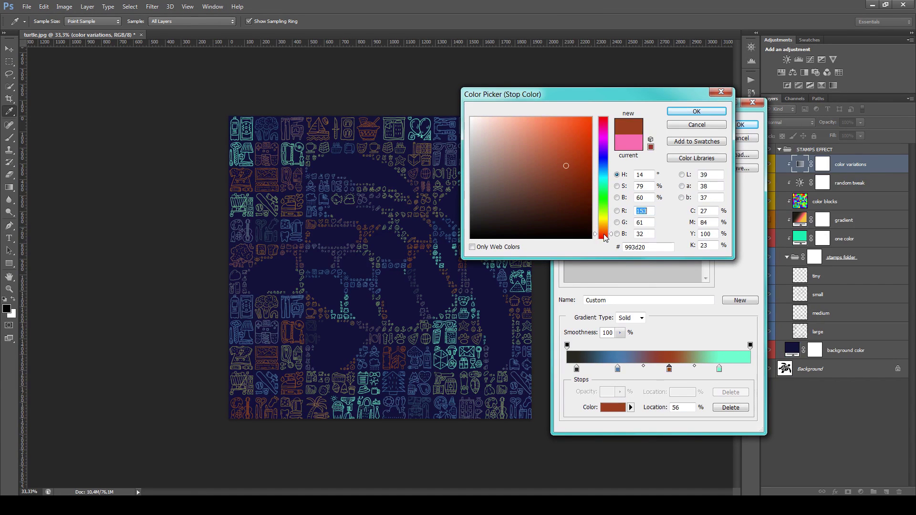
mouse_move(571, 163)
left_mouse_down()
mouse_move(563, 121)
mouse_move(655, 64)
left_mouse_up()
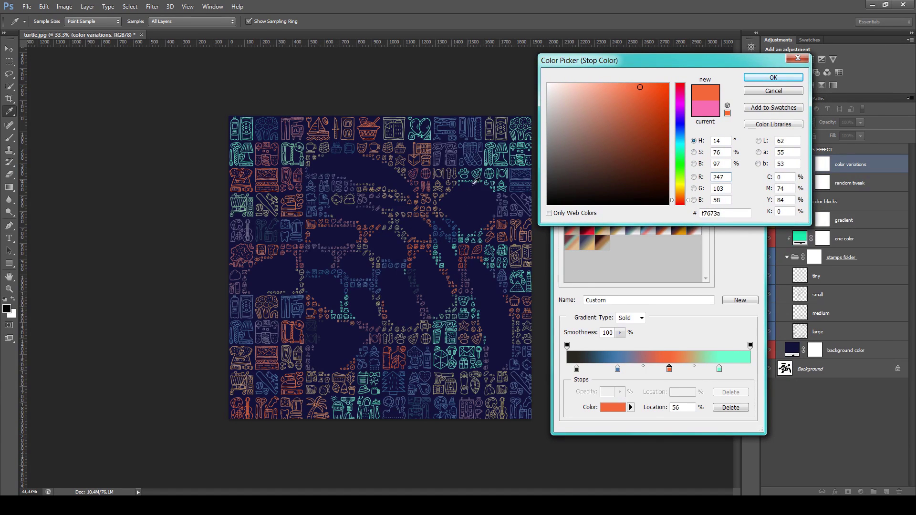
left_click(767, 82)
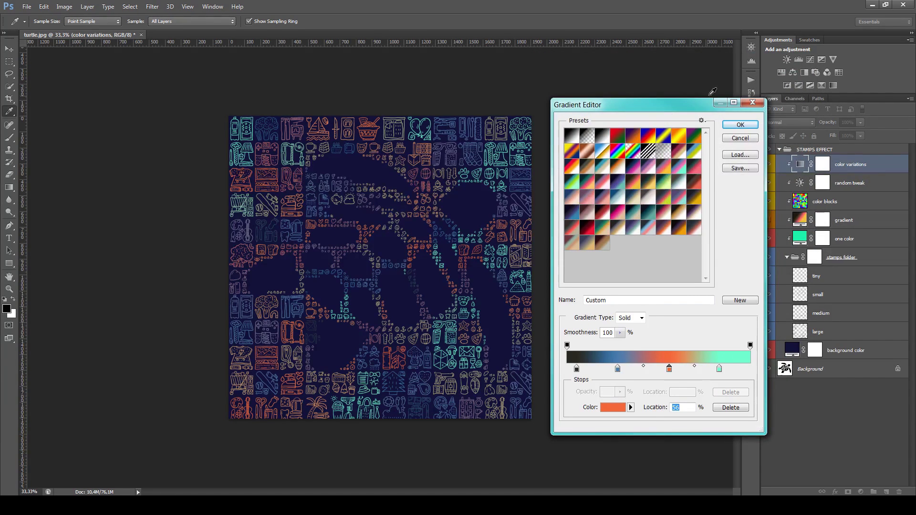
- Try preset 28 for the gradient map and apply the black-green-to-pink preset named 11
left_click(659, 202)
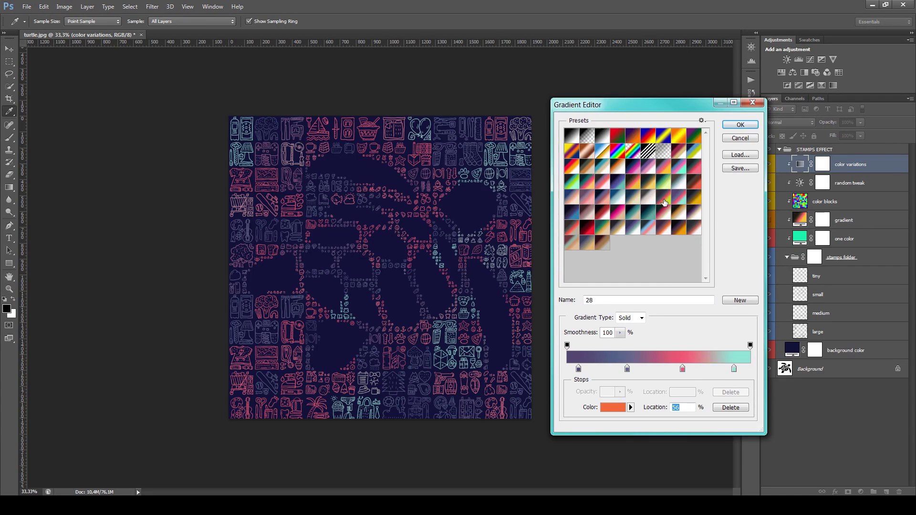
left_click(663, 202)
left_click(691, 172)
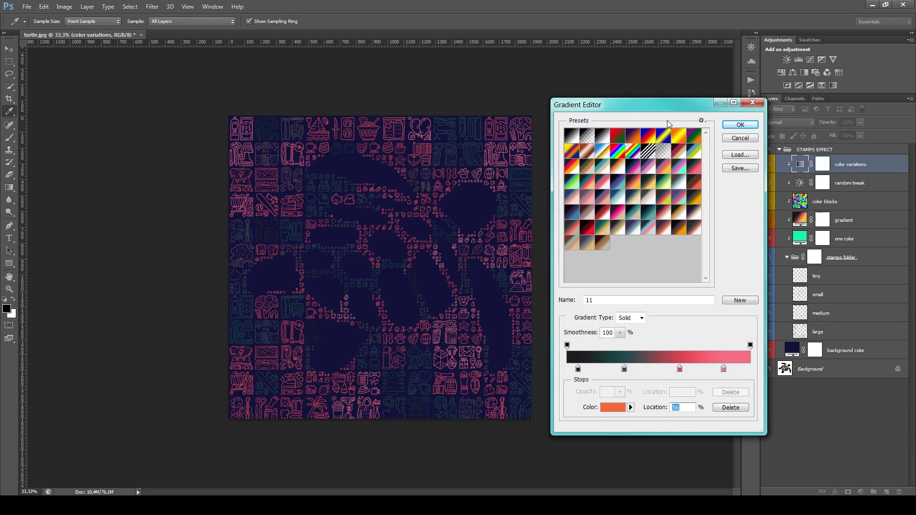
left_click_drag(677, 109, 645, 111)
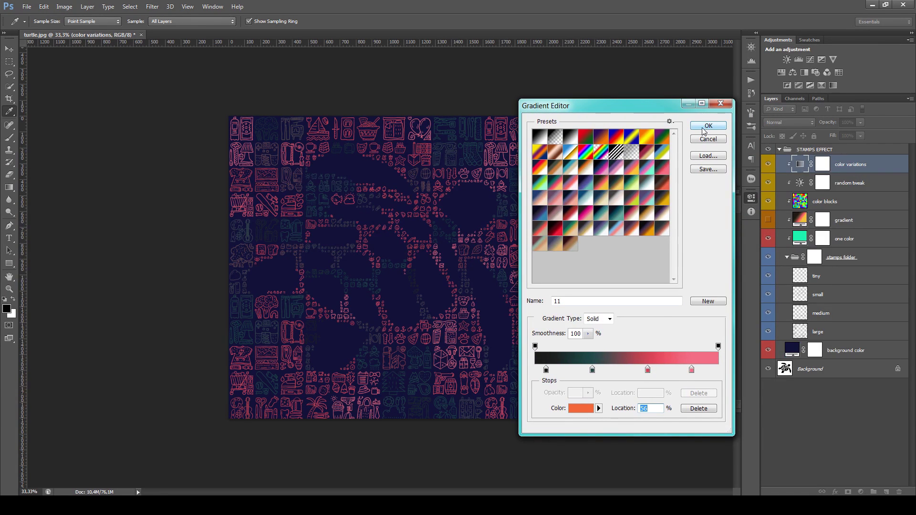
left_click(708, 126)
- Raise the brightness of the random tweak adjustment layer to 110
left_click(857, 184)
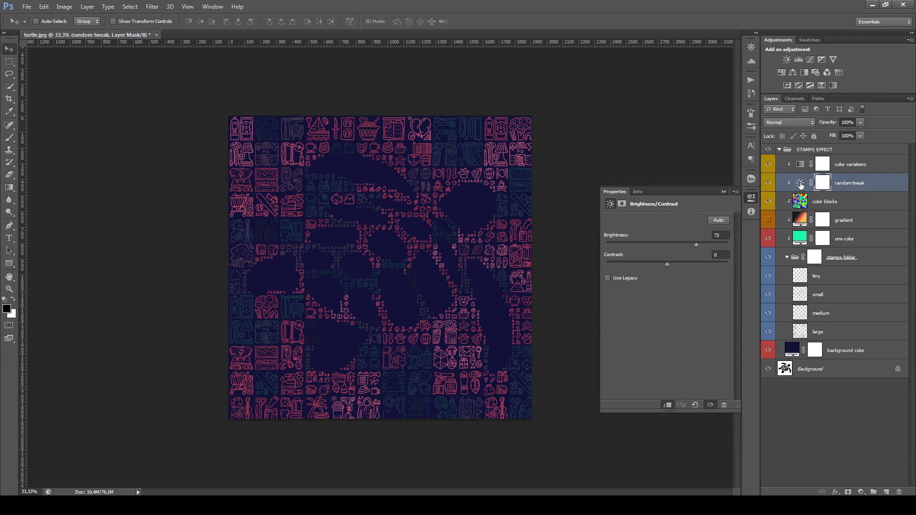
left_click(801, 183)
left_click_drag(695, 243, 718, 244)
left_click_drag(710, 247, 711, 247)
- Hide the color variations, random tweak and color blocks layers
left_click(768, 164)
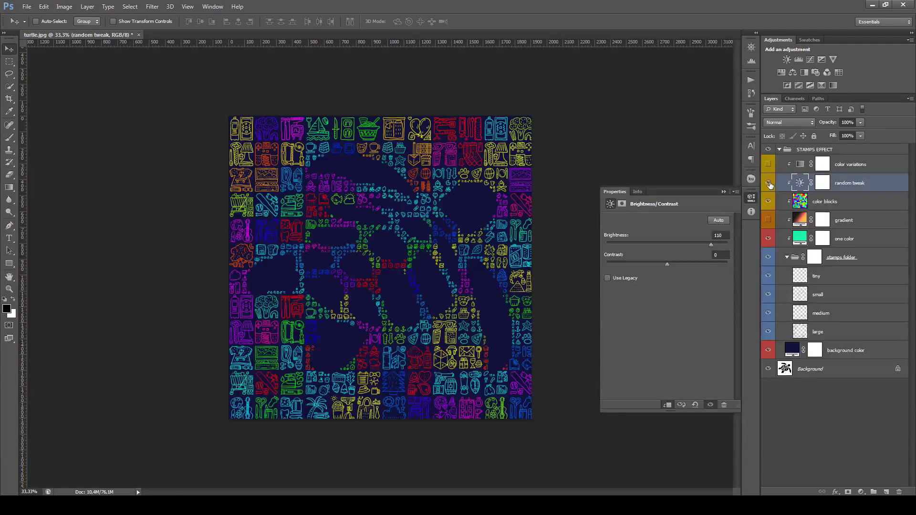
left_click(768, 183)
left_click(768, 203)
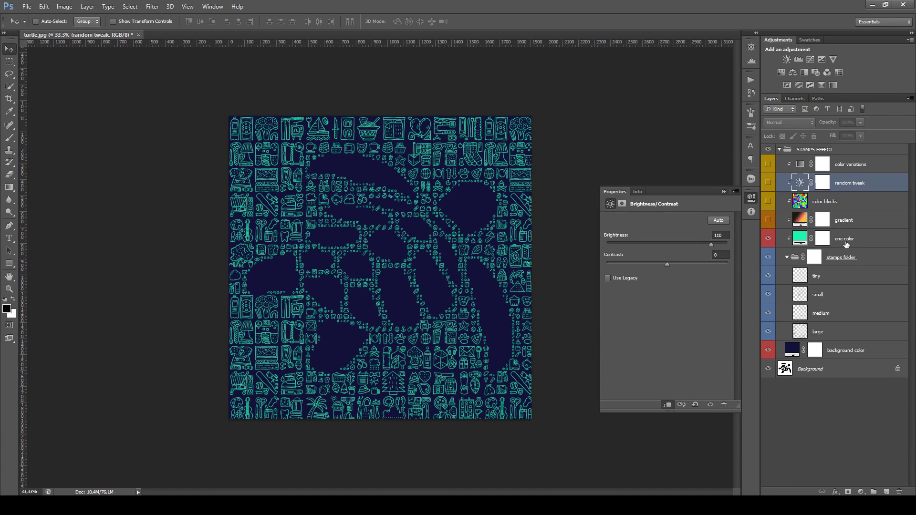
- Change the one color fill layer to a darker green, hex 28ca96
double_click(799, 238)
left_click_drag(624, 92, 648, 105)
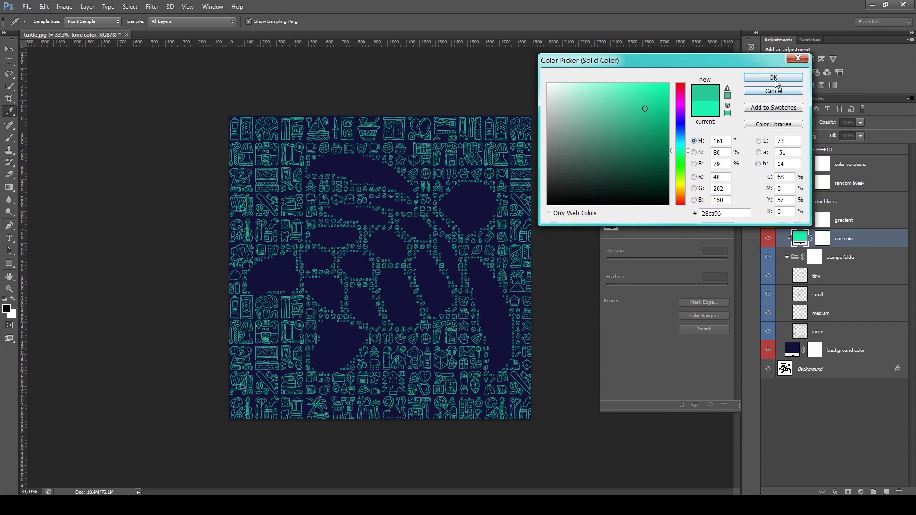
left_click(775, 80)
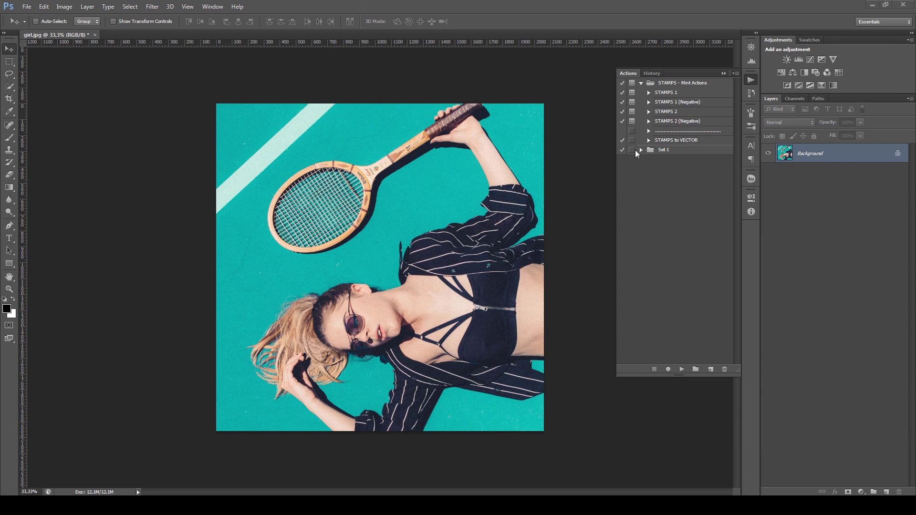
- Run the STAMPS 2 action on the girl photo with a threshold level of 162
left_click(670, 114)
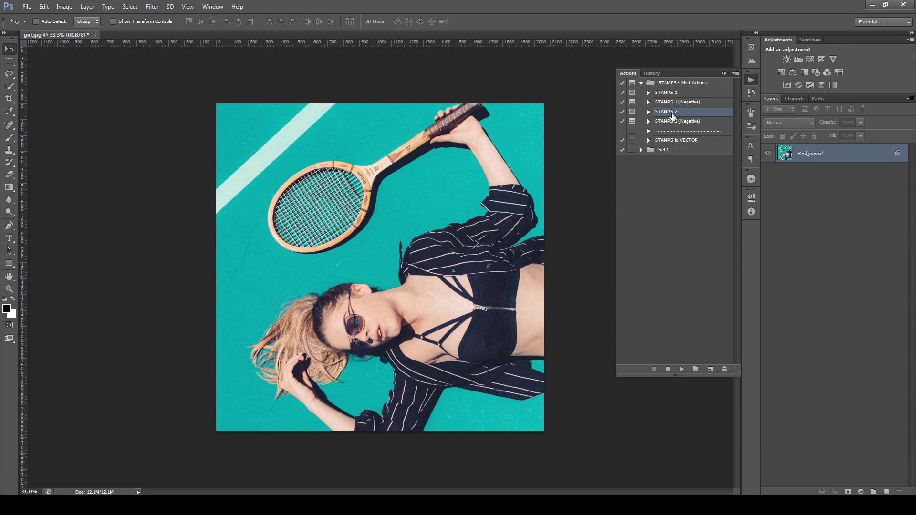
left_click(682, 369)
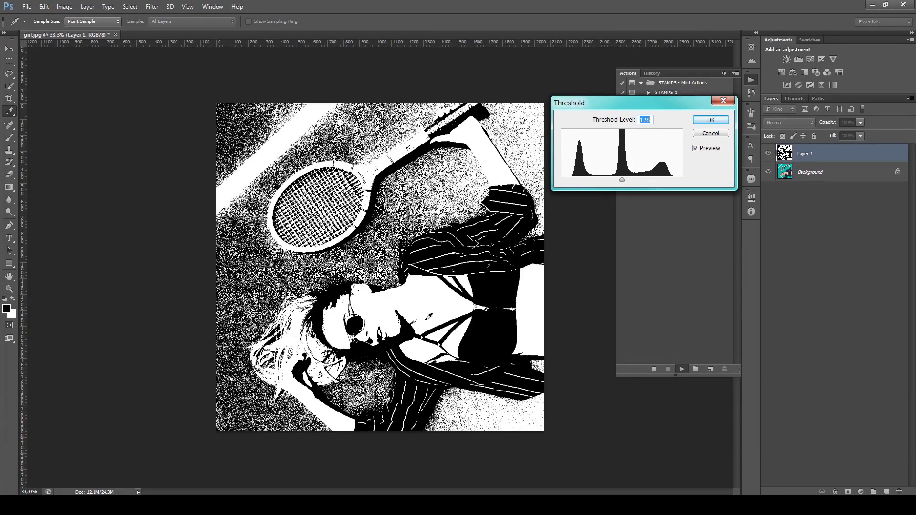
left_click_drag(622, 181, 622, 182)
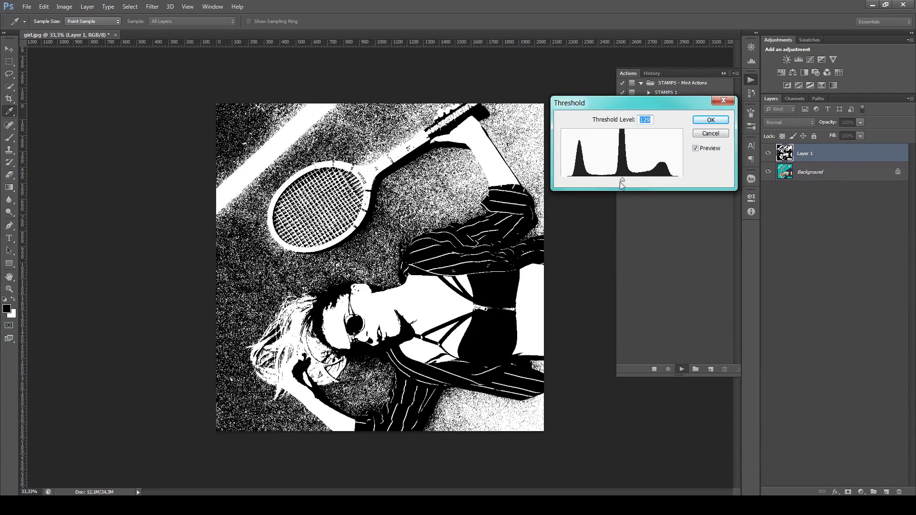
left_click_drag(622, 180, 639, 179)
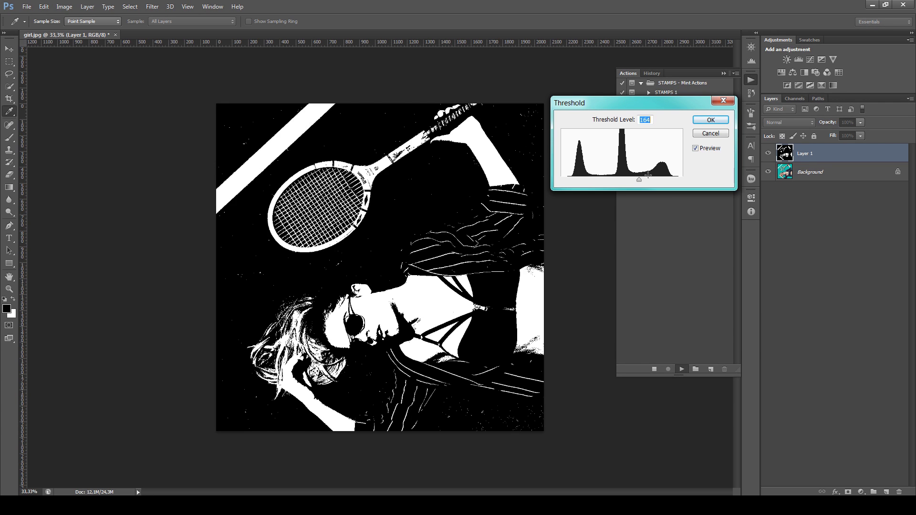
mouse_move(639, 180)
left_mouse_down()
mouse_move(626, 181)
mouse_move(637, 181)
left_mouse_up()
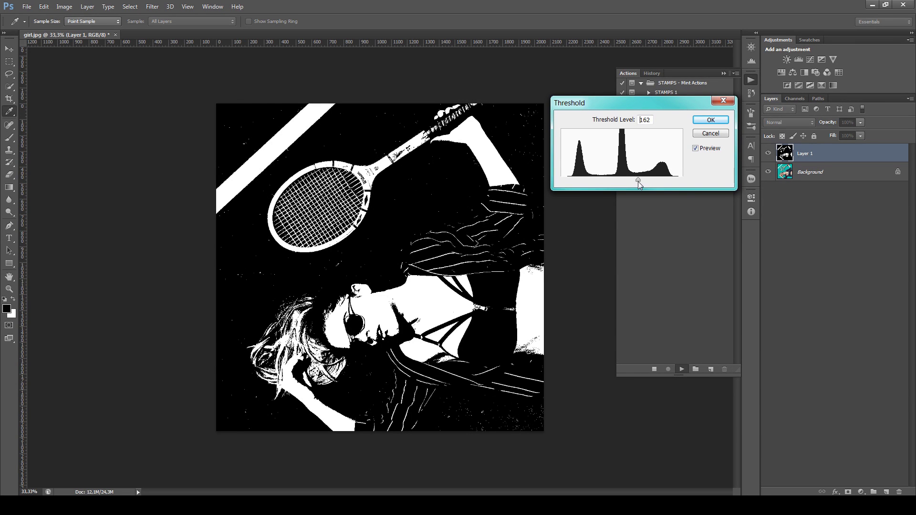
left_click(710, 120)
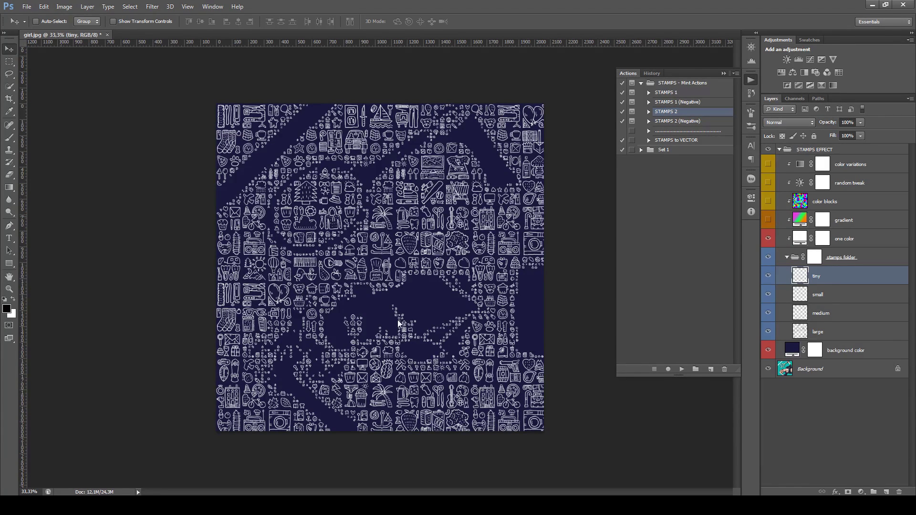
- Hide the background color layer to view the stamps over the photo, and delete the STAMPS EFFECT group
left_click(848, 353)
left_click(768, 352)
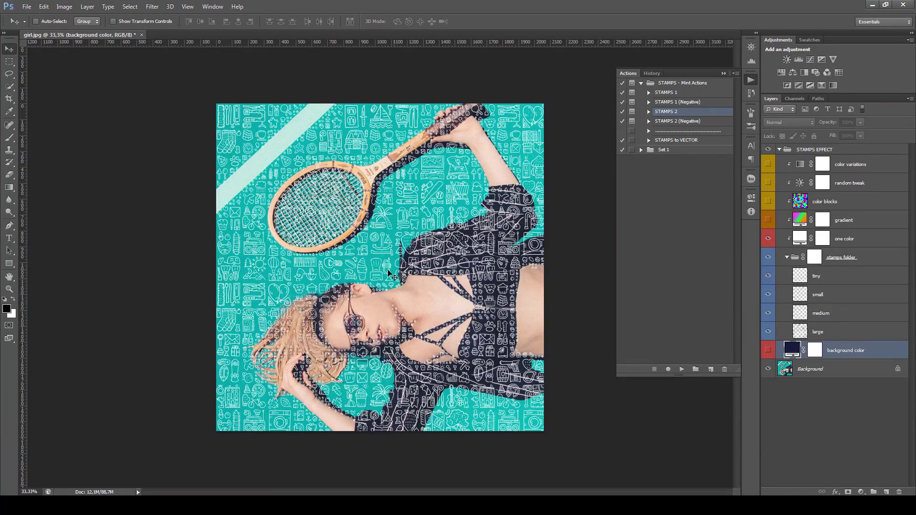
left_click(830, 151)
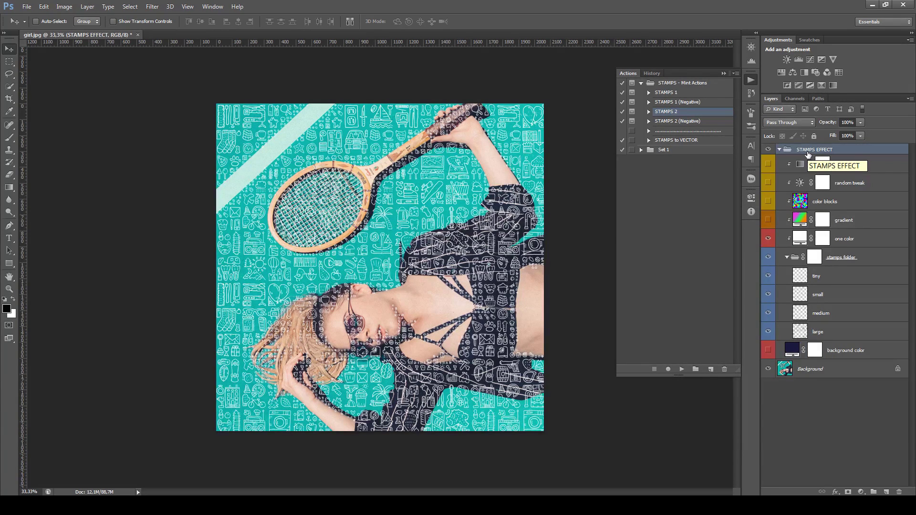
key("Delete")
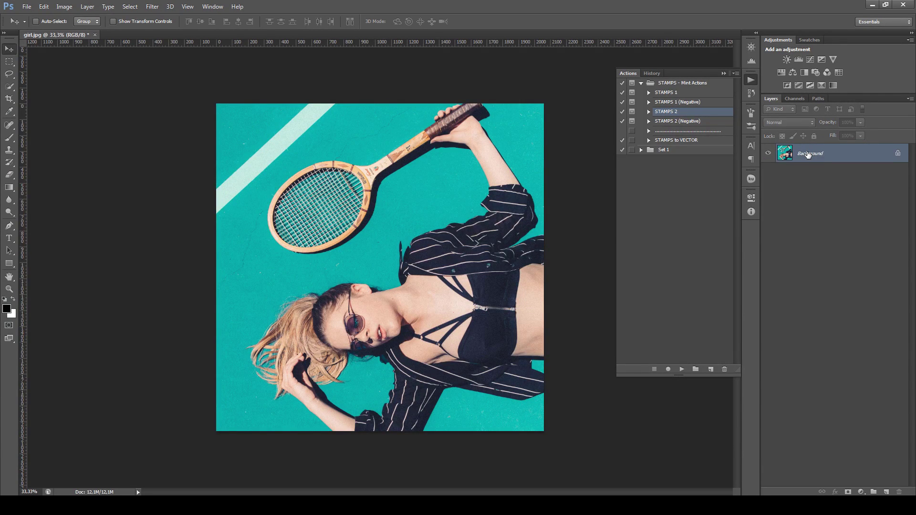
- Resize the girl photo to 1000 × 1000 pixels with proportions constrained
key("ctrl+alt+i")
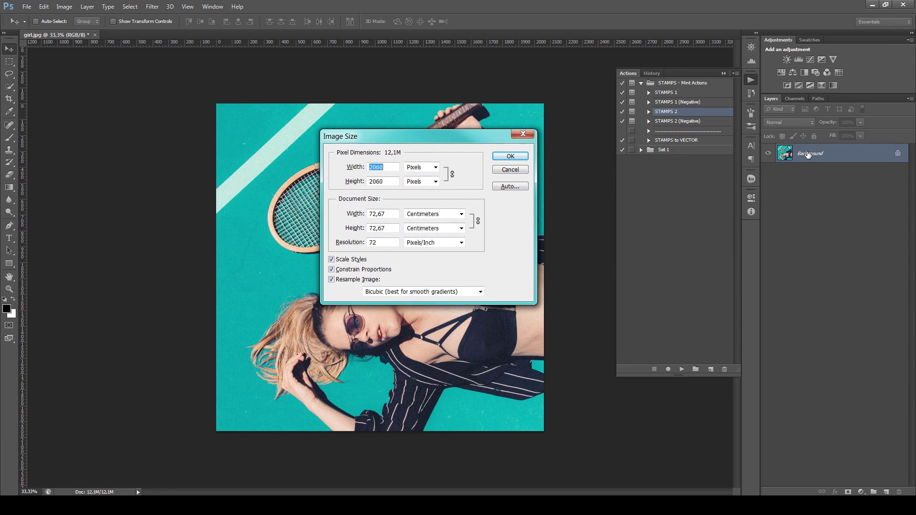
type("1000")
left_click_drag(468, 141, 468, 145)
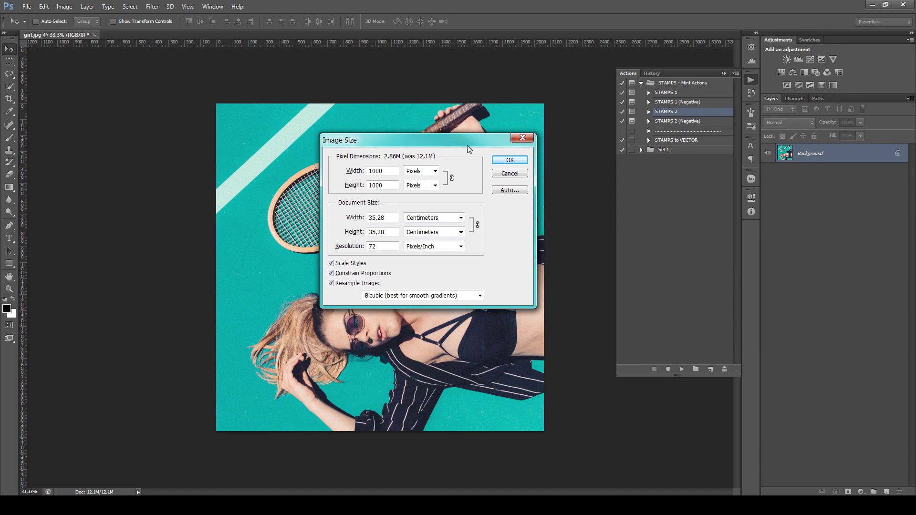
left_click(509, 161)
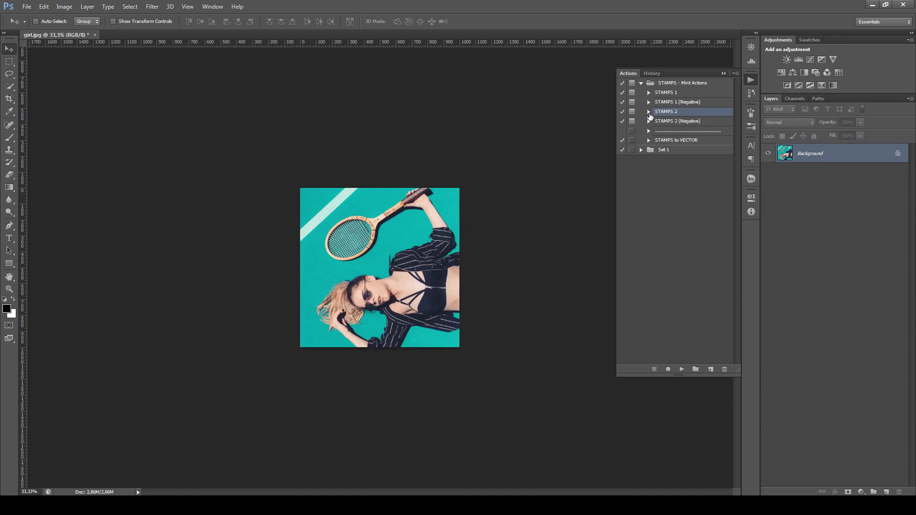
- Run the STAMPS 2 action on the resized photo with a threshold level of 172
key("ctrl+0")
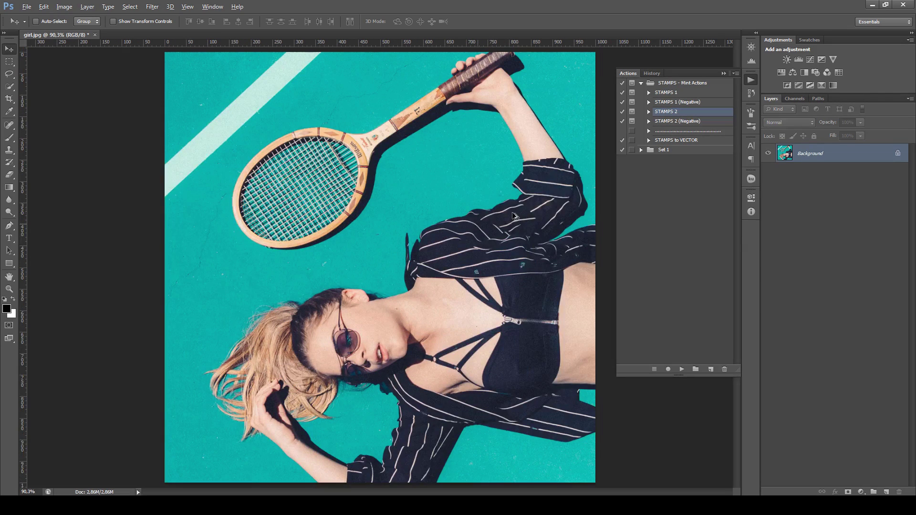
scroll(523, 218, "down", 2)
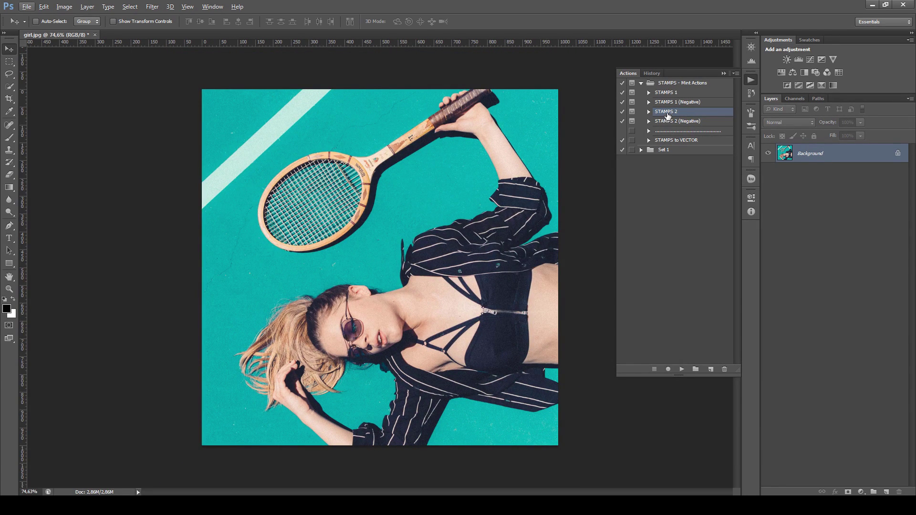
left_click(682, 370)
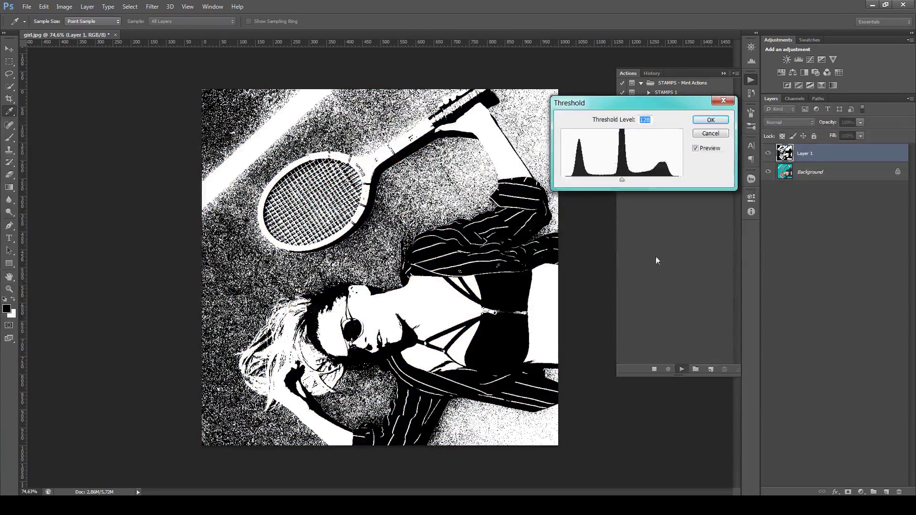
left_click_drag(622, 182, 642, 181)
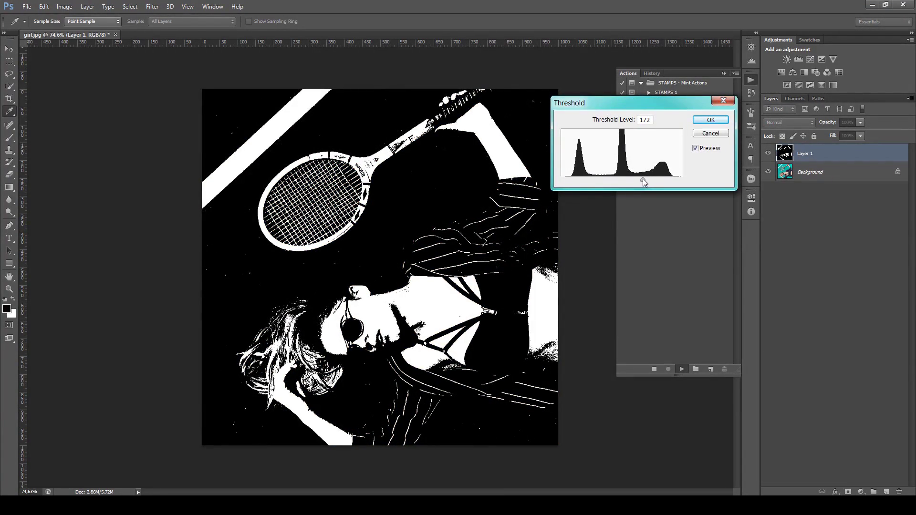
key("Return")
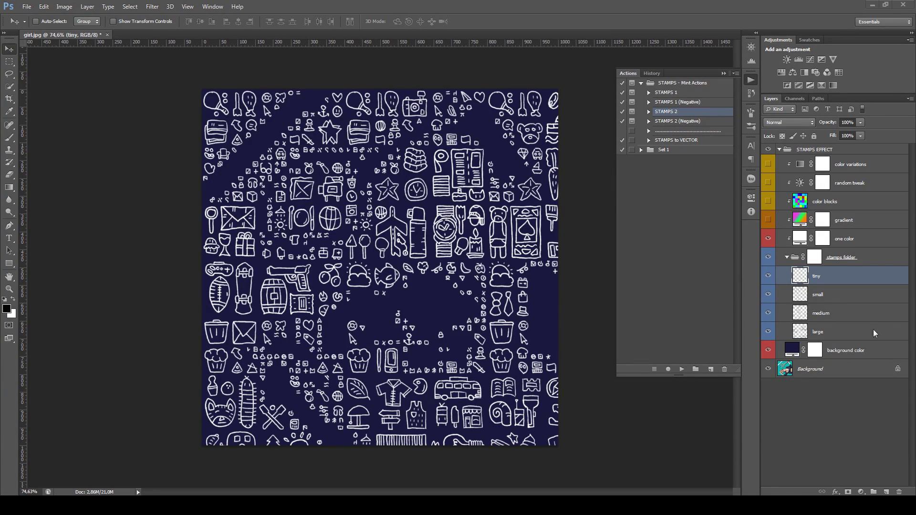
- Hide the background color and tiny layers, and preview the photo with the small layer switched off before restoring it
left_click(769, 351)
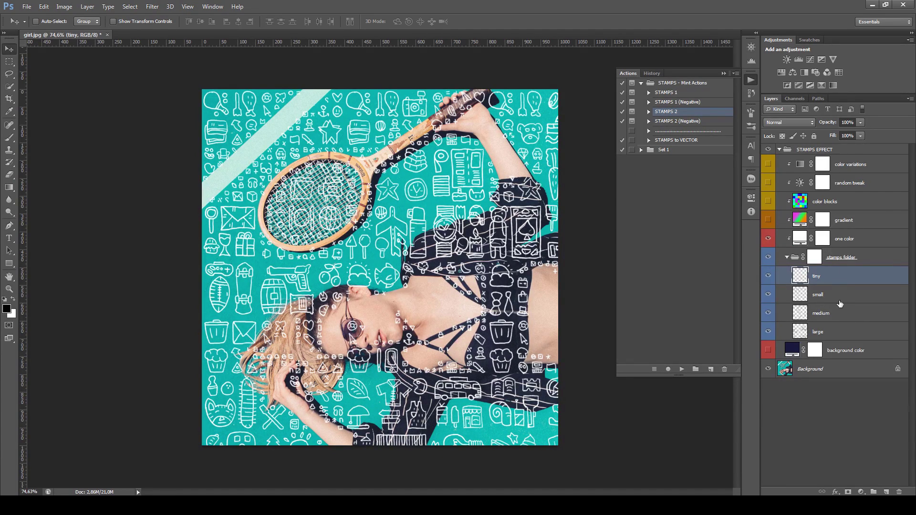
left_click(769, 276)
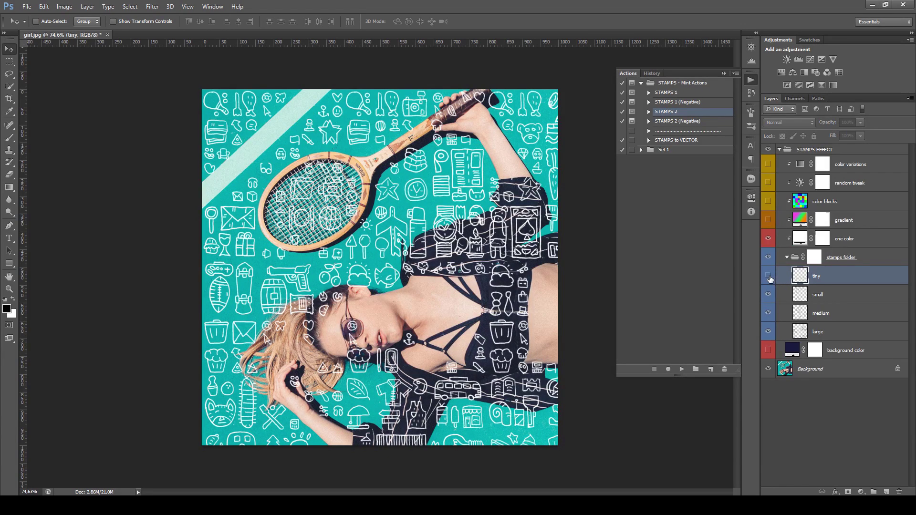
left_click(767, 278)
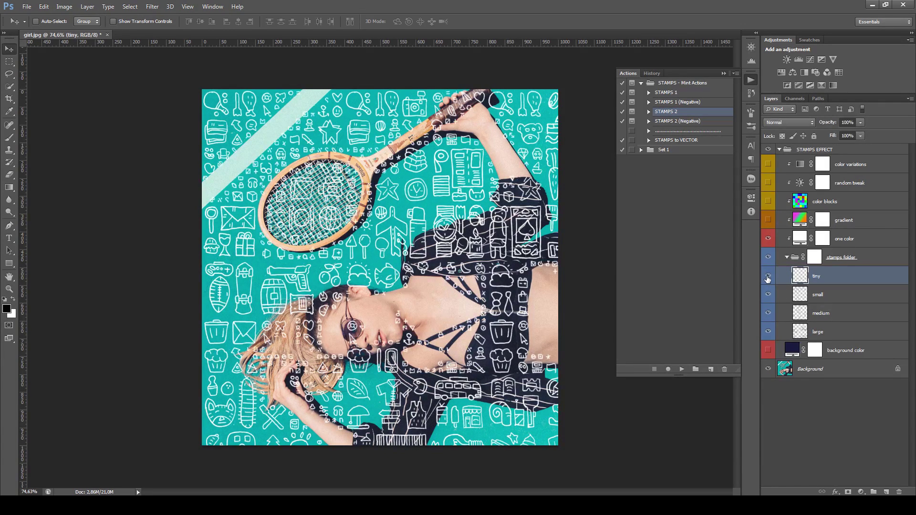
left_click(767, 279)
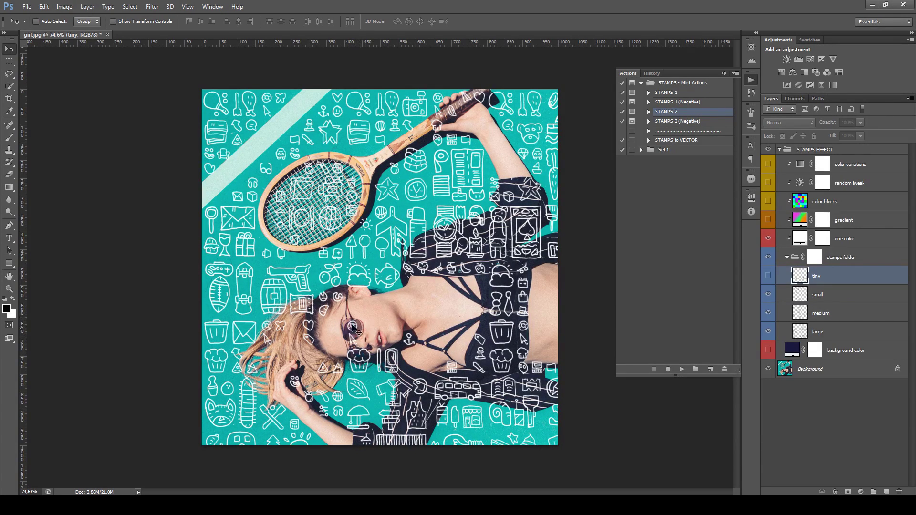
left_click(768, 295)
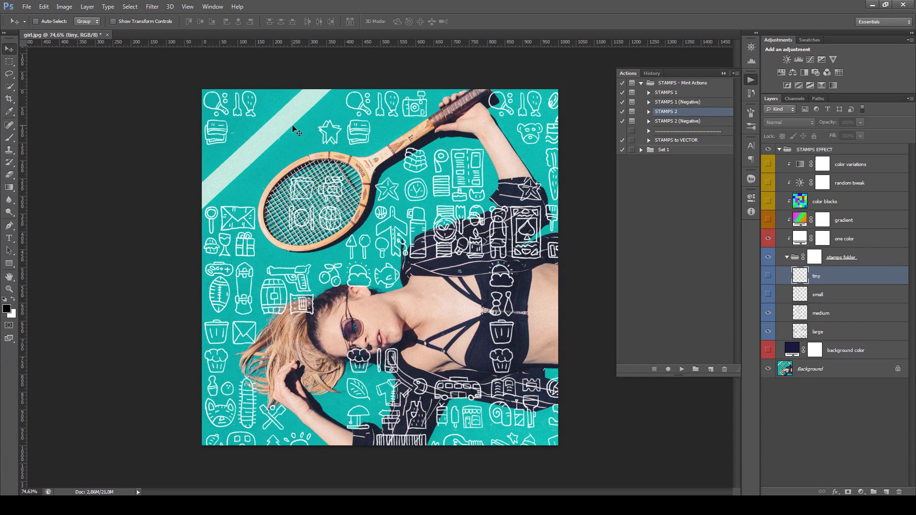
left_click(768, 294)
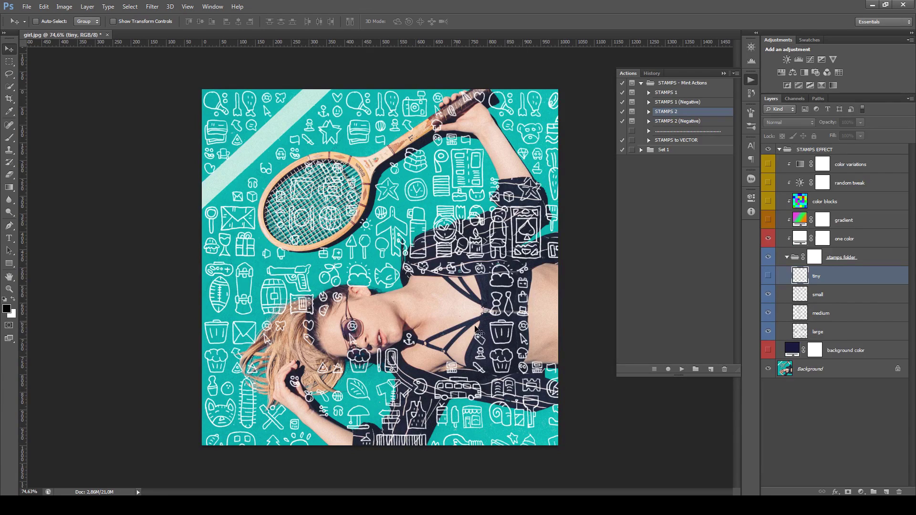
- Paint black on the stamps folder's mask to remove the stamps over the sunglasses, the neck shadow and the chest beside the top
left_click(819, 262)
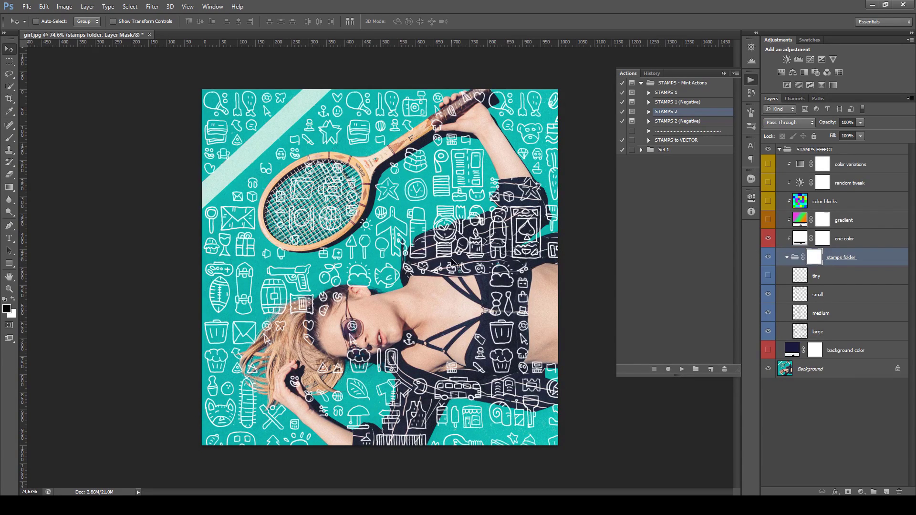
key("b")
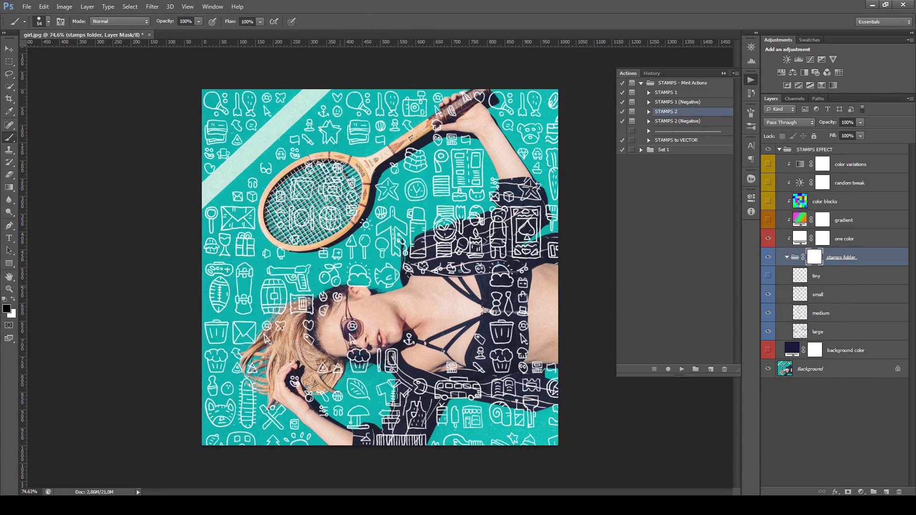
scroll(329, 308, "up", 5)
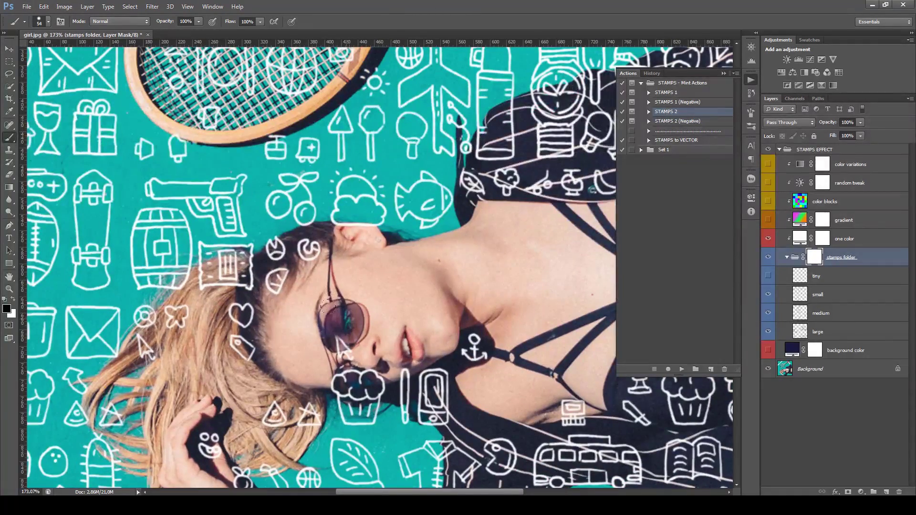
left_click_drag(325, 322, 337, 327)
left_click_drag(462, 319, 464, 332)
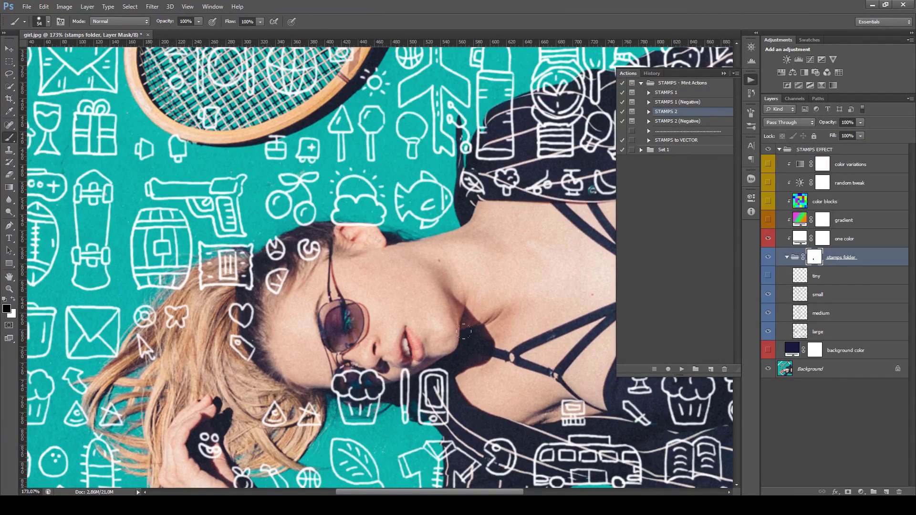
left_click_drag(525, 362, 409, 289)
left_click_drag(453, 332, 459, 348)
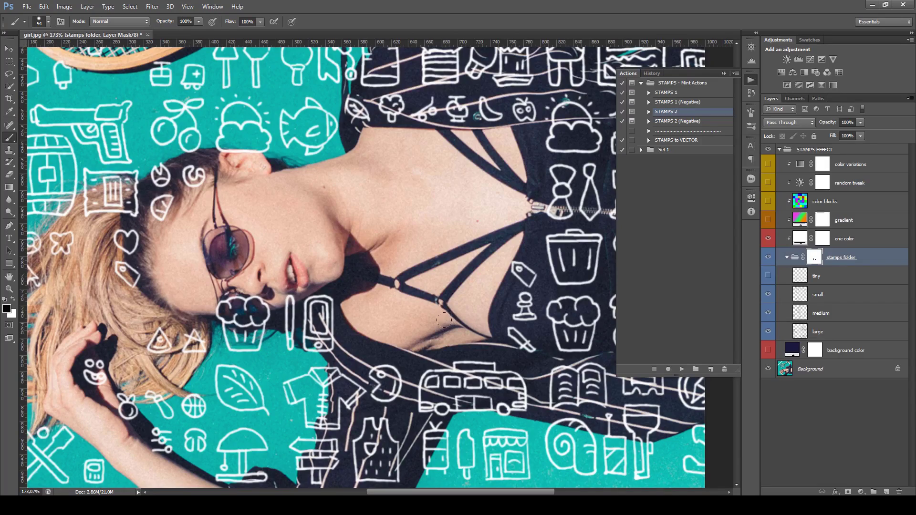
mouse_move(529, 269)
left_mouse_down()
mouse_move(507, 259)
mouse_move(522, 315)
mouse_move(532, 316)
left_mouse_up()
- Mask out the stamps over the racket strings by painting the stamps folder's mask with an 89 px brush
scroll(433, 237, "down", 3)
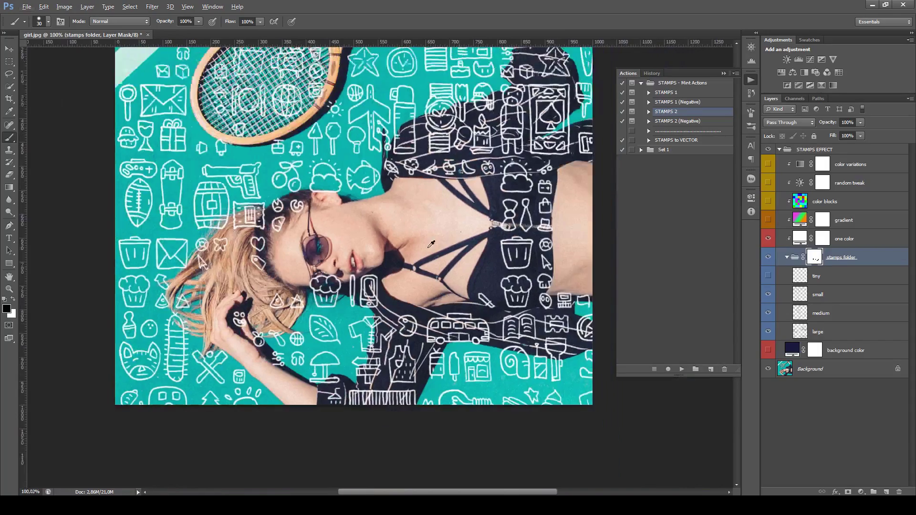
mouse_move(341, 148)
left_mouse_down()
mouse_move(365, 281)
mouse_move(383, 329)
left_mouse_up()
scroll(347, 259, "up", 4)
mouse_move(265, 293)
left_mouse_down()
mouse_move(296, 294)
mouse_move(210, 296)
mouse_move(217, 256)
mouse_move(186, 229)
mouse_move(241, 171)
mouse_move(287, 164)
mouse_move(281, 172)
mouse_move(310, 189)
mouse_move(322, 238)
mouse_move(258, 278)
mouse_move(280, 272)
mouse_move(279, 216)
left_mouse_up()
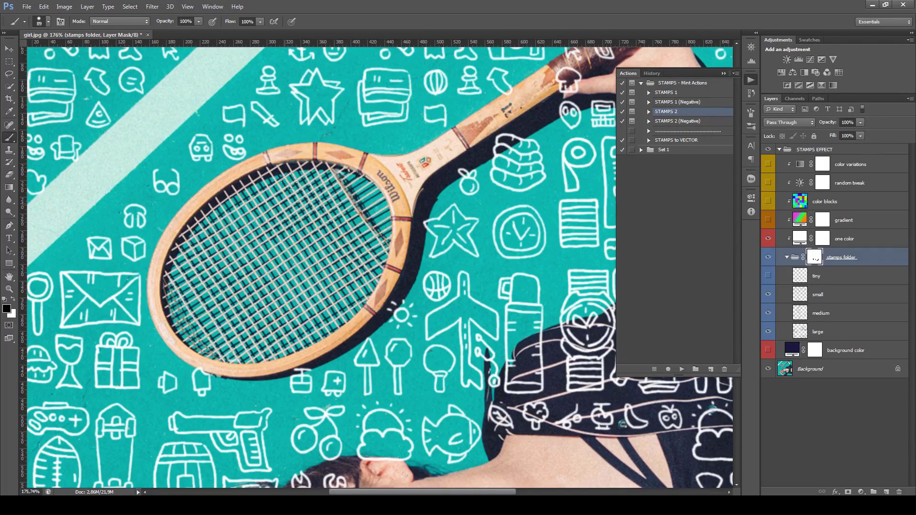
scroll(331, 135, "down", 5)
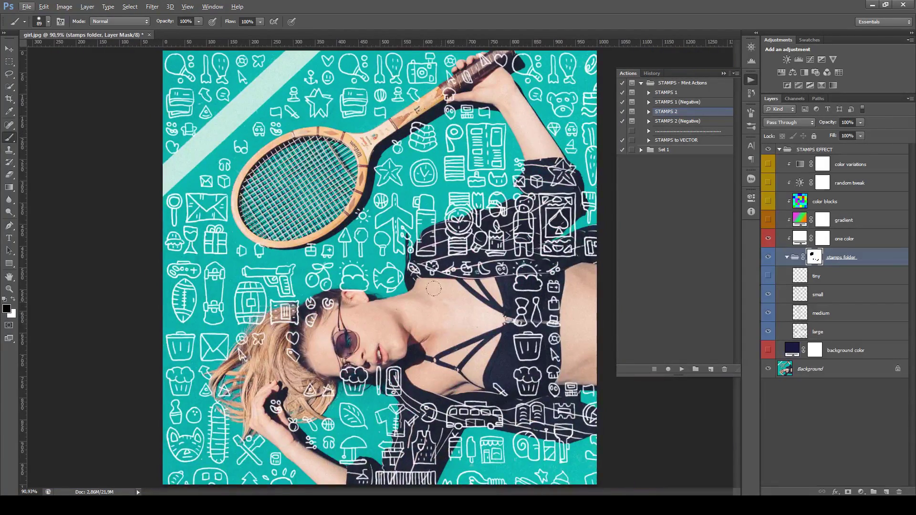
- Mask out the mushroom stamp where the hand grips the racket handle, using a 23 px brush
scroll(459, 274, "up", 1)
scroll(510, 90, "up", 6)
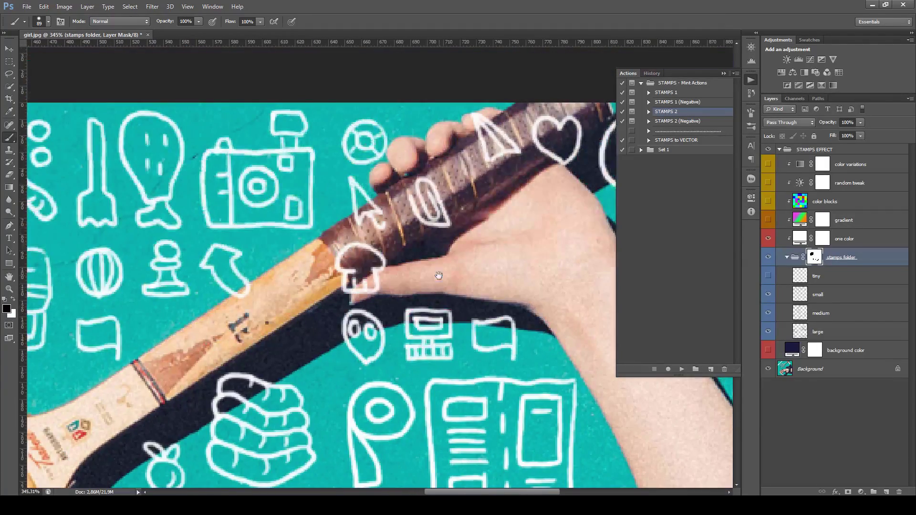
left_click_drag(465, 95, 458, 96)
mouse_move(391, 273)
left_mouse_down()
mouse_move(355, 267)
mouse_move(340, 239)
left_mouse_up()
mouse_move(446, 189)
left_mouse_down()
mouse_move(422, 217)
mouse_move(407, 210)
left_mouse_up()
scroll(372, 386, "down", 7)
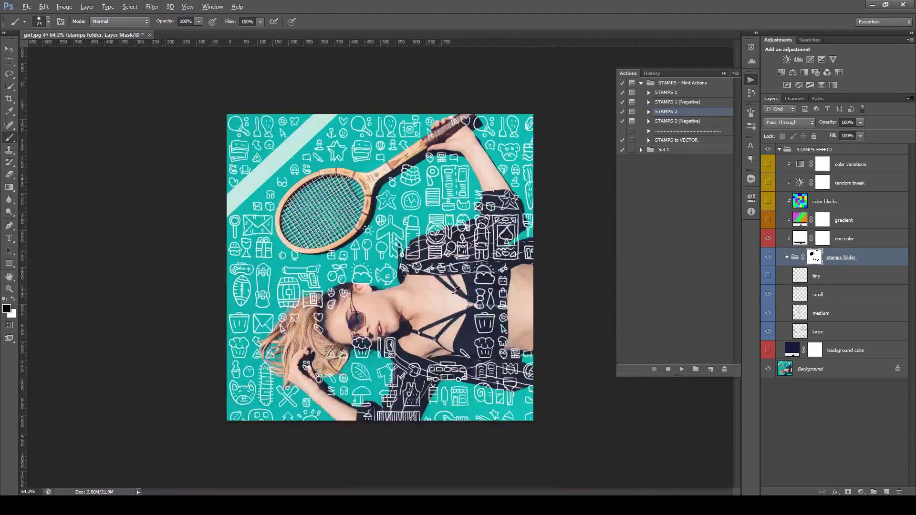
- Mask out the cupcake stamp overlapping the lower lens of the sunglasses with the 23 px brush
scroll(372, 386, "up", 1)
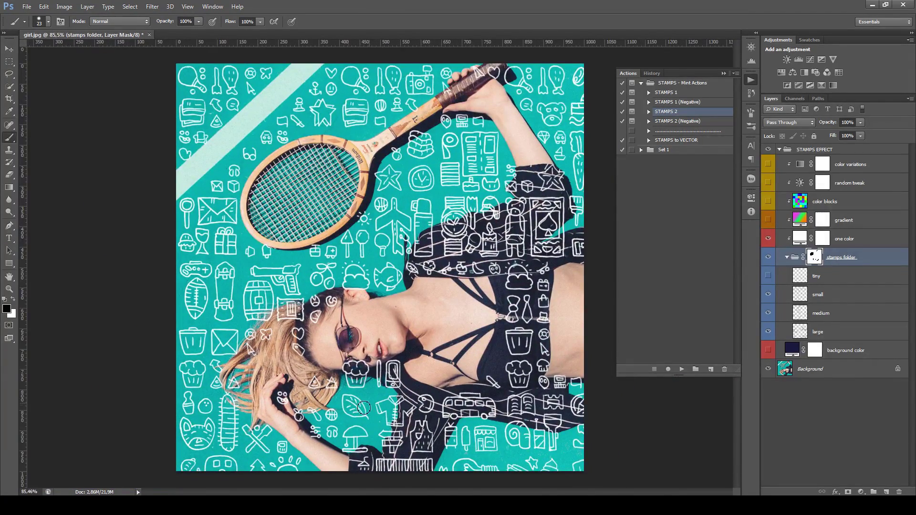
scroll(370, 398, "up", 2)
scroll(376, 400, "down", 1)
scroll(375, 400, "down", 2)
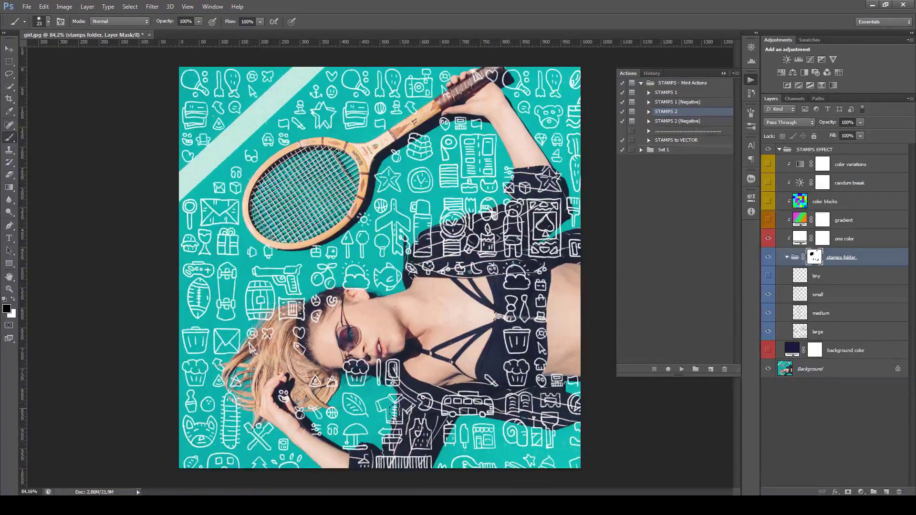
scroll(395, 398, "up", 3)
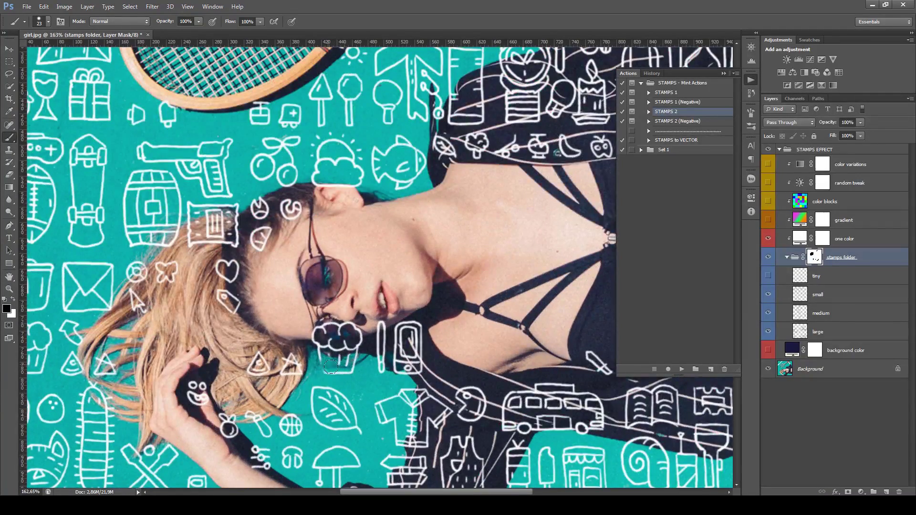
left_click_drag(329, 326, 318, 358)
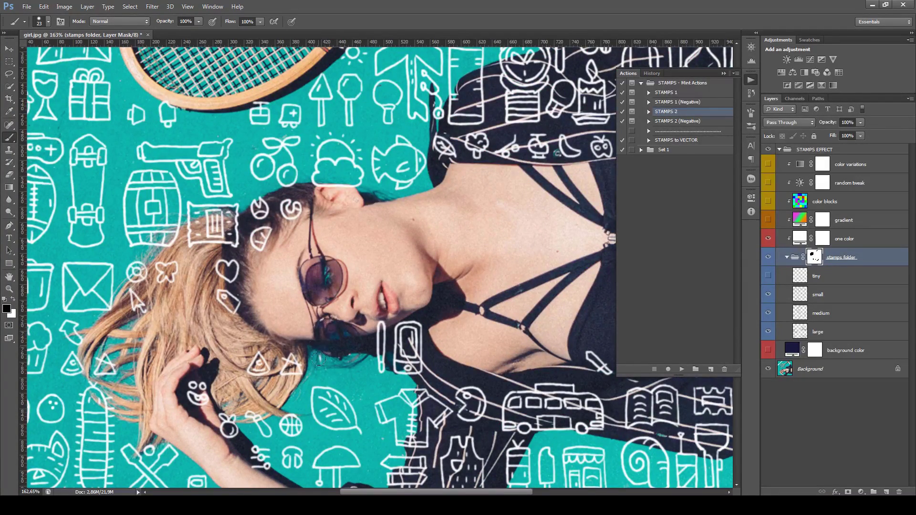
scroll(466, 286, "down", 3)
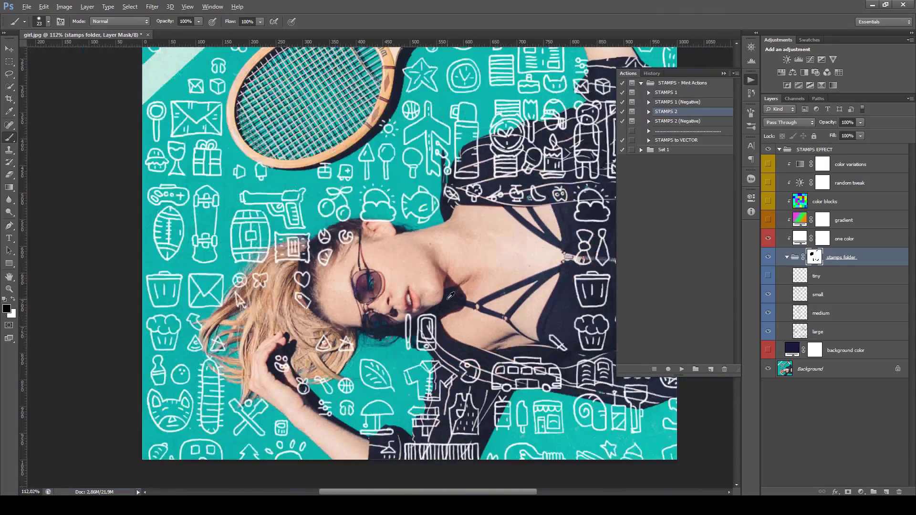
- Add a new empty layer at the top of the STAMPS EFFECT group
scroll(469, 283, "down", 1)
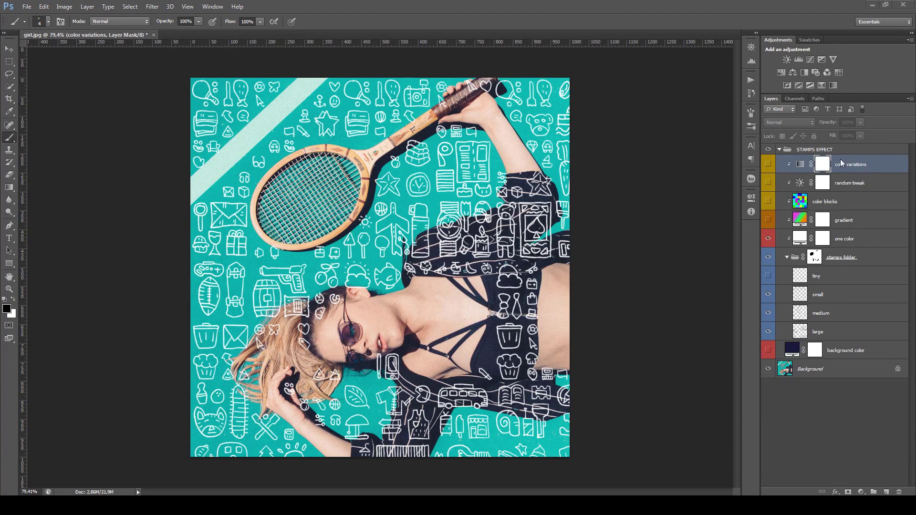
left_click(816, 152)
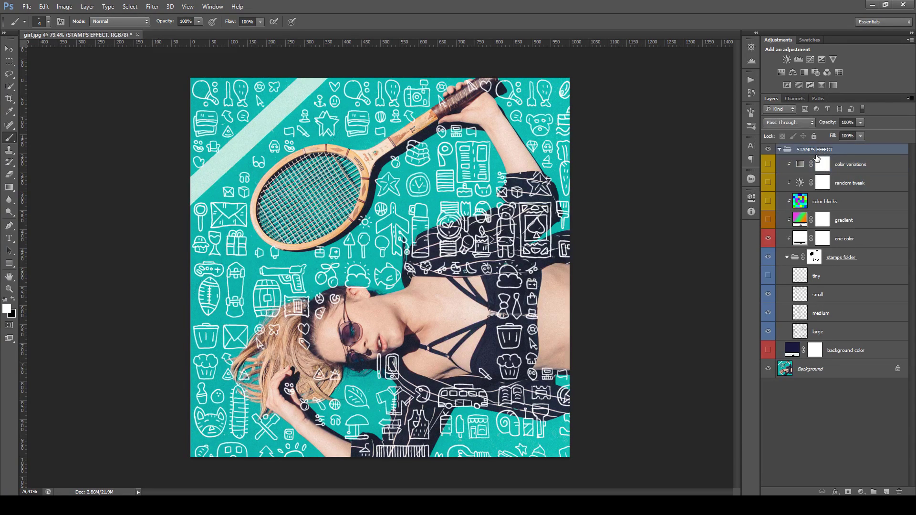
left_click(886, 492)
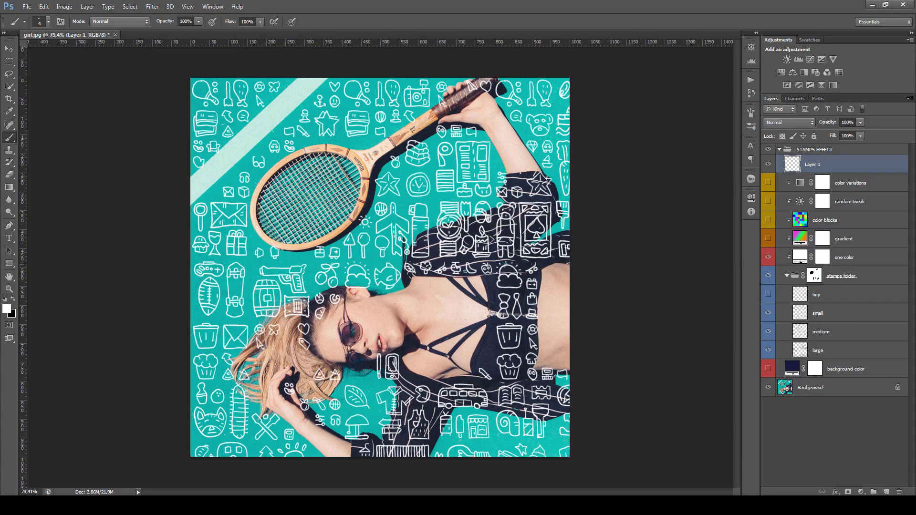
- Draw two white droplets beside each lens of the sunglasses on Layer 1 with the 4 px brush
left_click(752, 128)
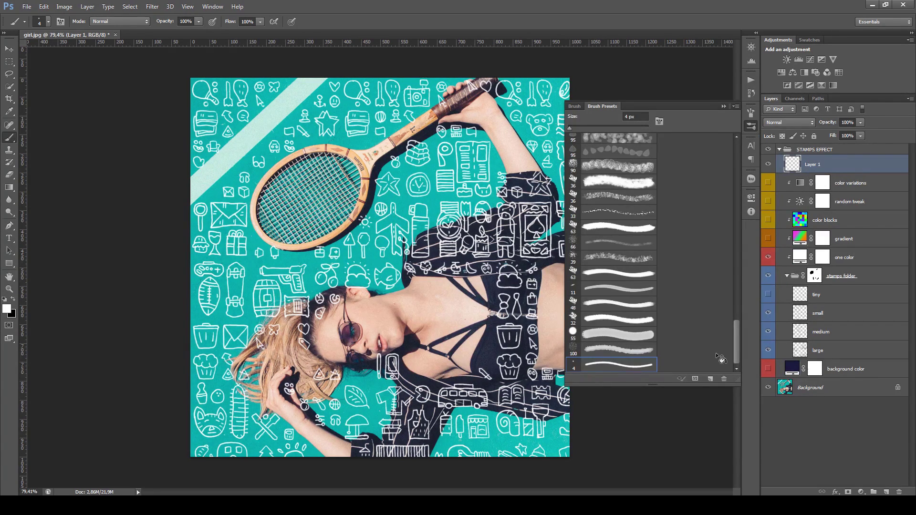
left_click(723, 106)
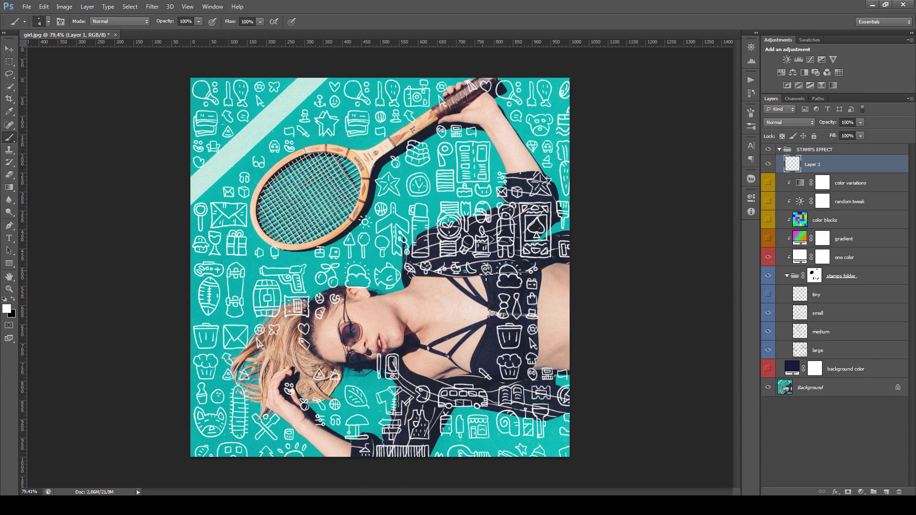
scroll(439, 387, "up", 5)
scroll(439, 387, "up", 4)
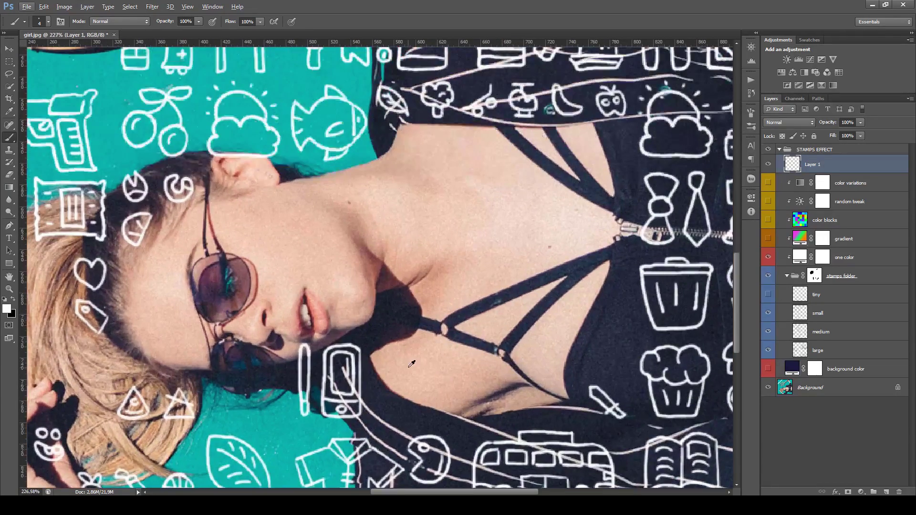
left_click_drag(334, 291, 435, 253)
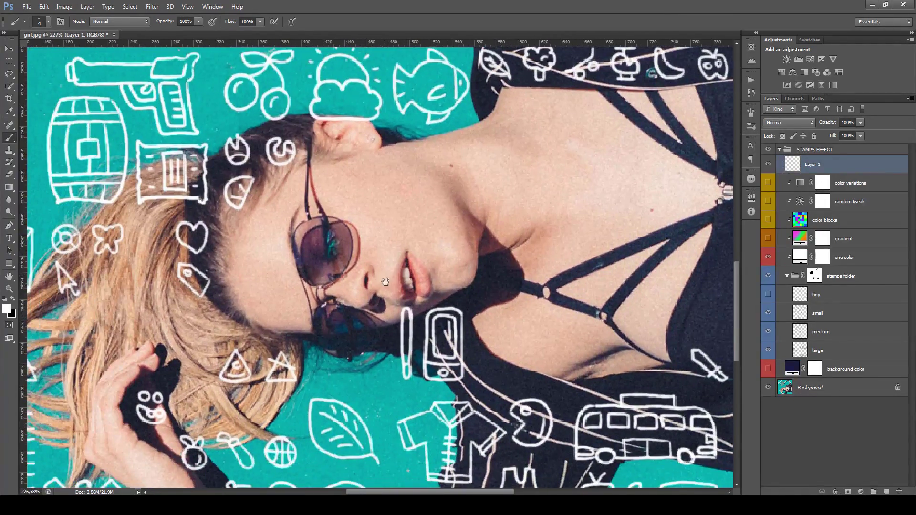
left_click_drag(385, 272, 423, 260)
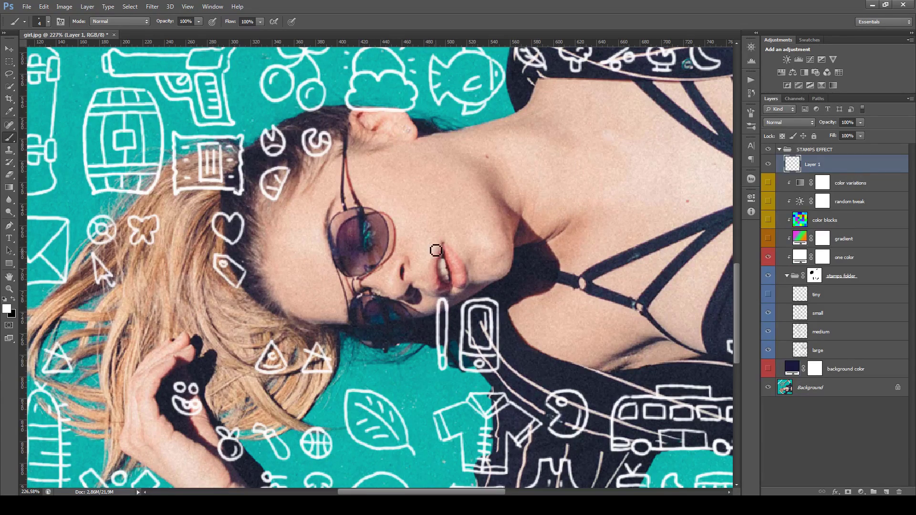
left_click_drag(460, 231, 432, 245)
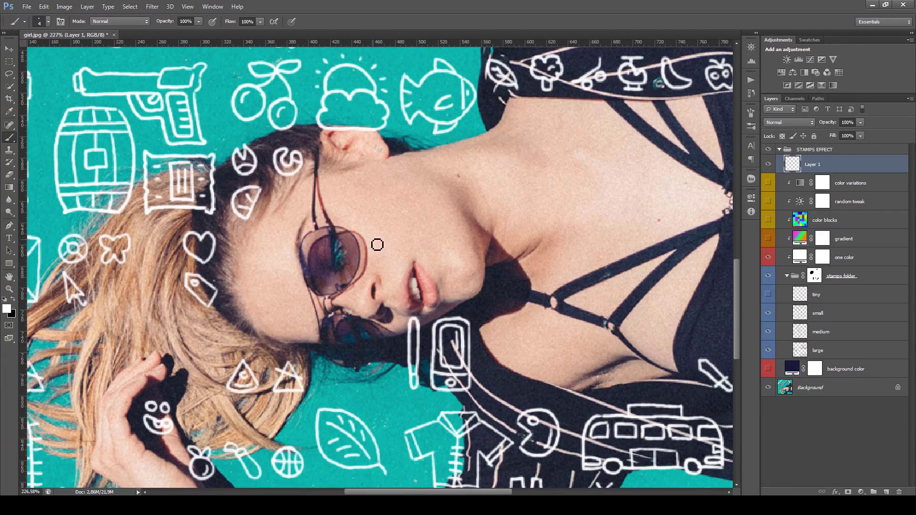
mouse_move(351, 219)
left_mouse_down()
mouse_move(376, 200)
mouse_move(383, 213)
mouse_move(363, 221)
mouse_move(397, 237)
mouse_move(379, 242)
mouse_move(367, 225)
left_mouse_up()
mouse_move(368, 378)
left_mouse_down()
mouse_move(374, 408)
mouse_move(383, 395)
mouse_move(369, 387)
mouse_move(398, 380)
mouse_move(371, 376)
left_mouse_up()
- Draw three outlined Z letters followed by three small circles across the girl's neck on Layer 1
left_click_drag(459, 247, 387, 295)
mouse_move(461, 292)
left_mouse_down()
mouse_move(425, 262)
mouse_move(423, 270)
mouse_move(465, 267)
left_mouse_up()
mouse_move(365, 222)
left_mouse_down()
mouse_move(401, 201)
mouse_move(397, 236)
mouse_move(371, 230)
mouse_move(372, 258)
mouse_move(395, 261)
mouse_move(413, 241)
mouse_move(397, 236)
mouse_move(438, 235)
mouse_move(440, 197)
mouse_move(457, 198)
mouse_move(445, 221)
mouse_move(429, 218)
mouse_move(432, 247)
mouse_move(503, 198)
mouse_move(496, 213)
mouse_move(478, 215)
mouse_move(476, 238)
mouse_move(497, 231)
mouse_move(490, 221)
mouse_move(546, 229)
left_mouse_up()
left_click(519, 224)
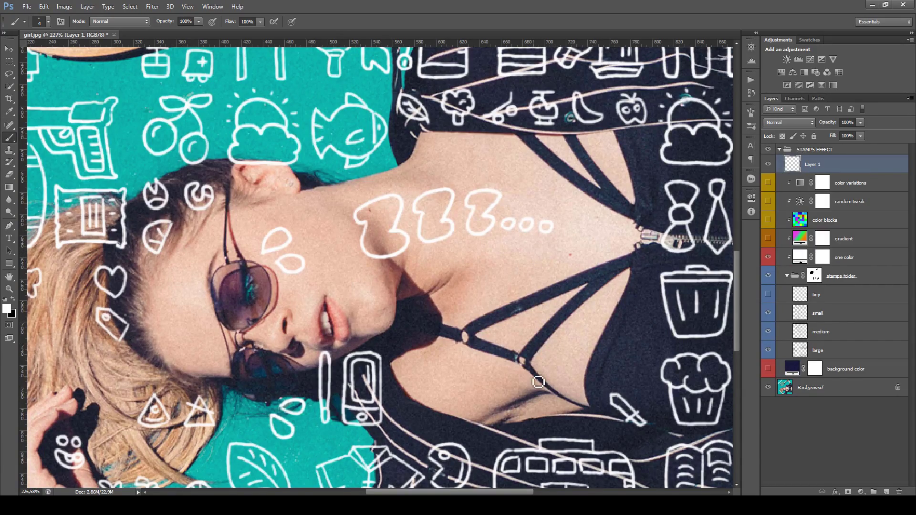
- Show the color blocks, random tweak and color variations layers to color the stamps
scroll(534, 380, "down", 5)
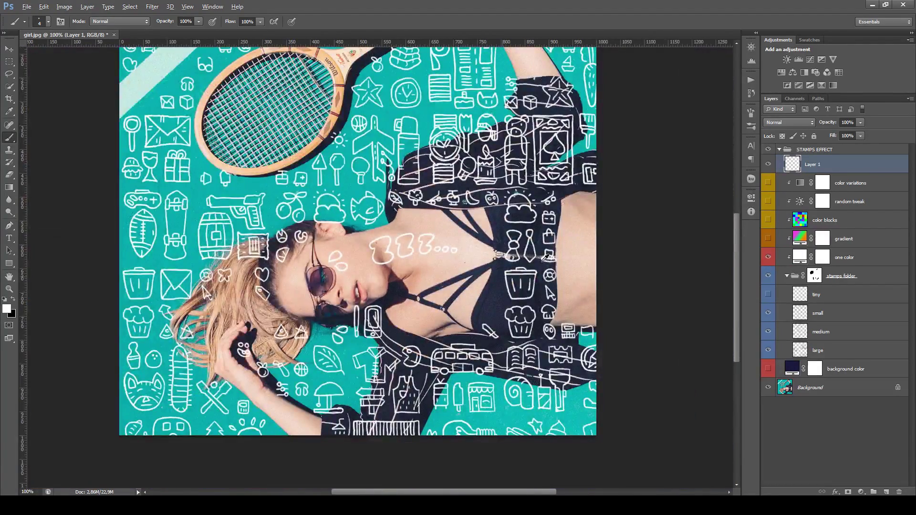
scroll(489, 360, "up", 2)
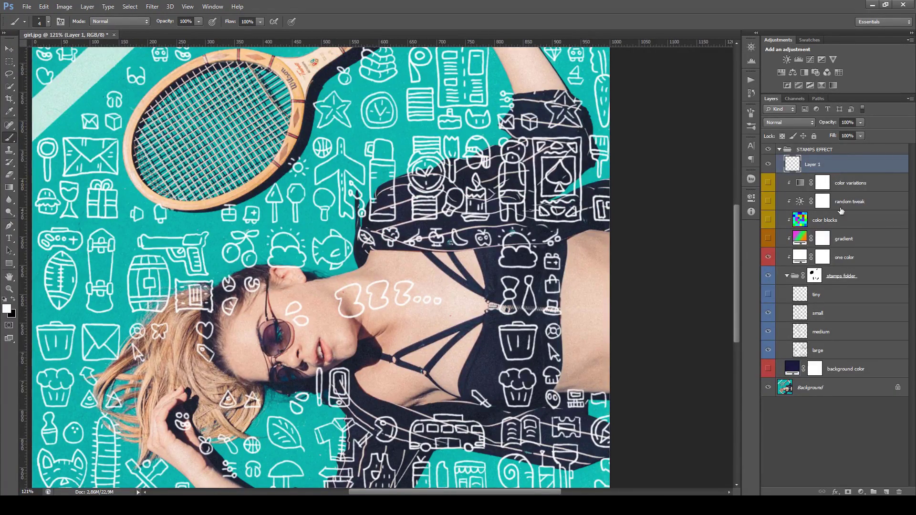
scroll(508, 262, "down", 3)
scroll(477, 301, "up", 1)
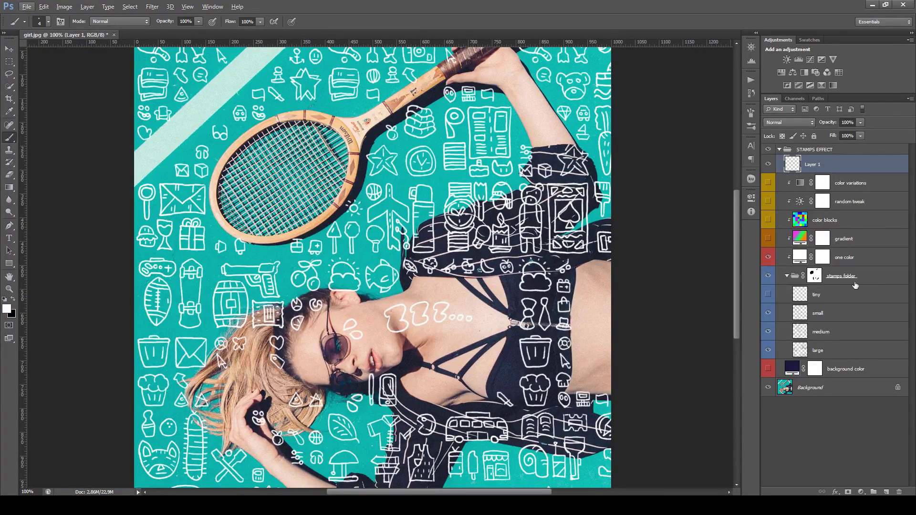
left_click(816, 275)
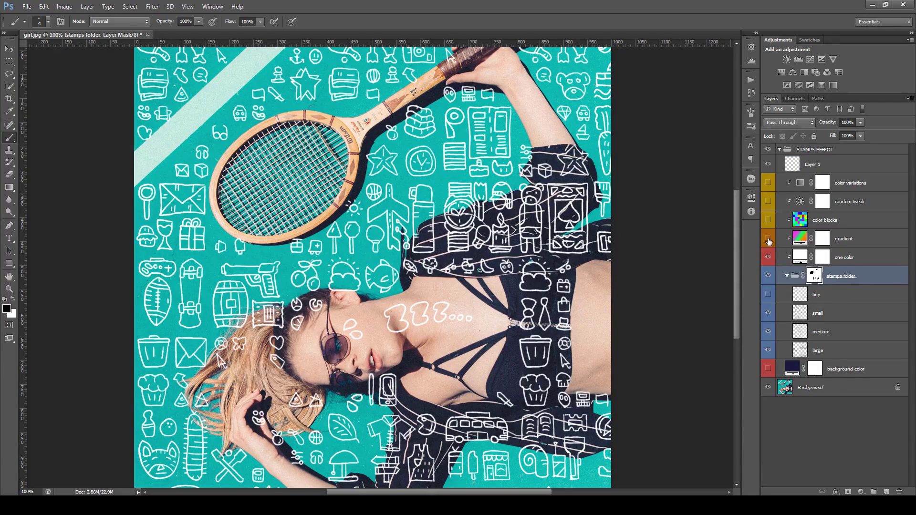
left_click(768, 220)
left_click(768, 201)
left_click(768, 183)
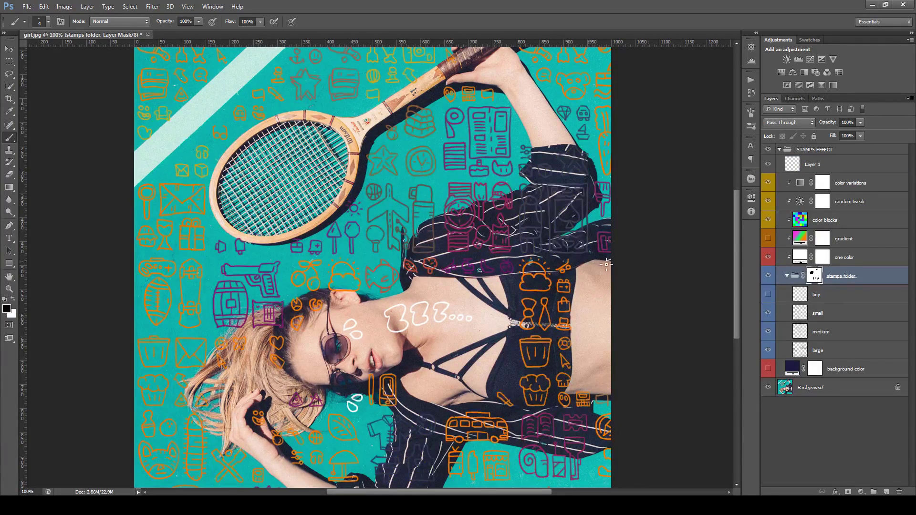
- Try Layer 1 inside the stamps folder above the tiny layer, and return it to the top of the STAMPS EFFECT group
scroll(442, 353, "up", 1)
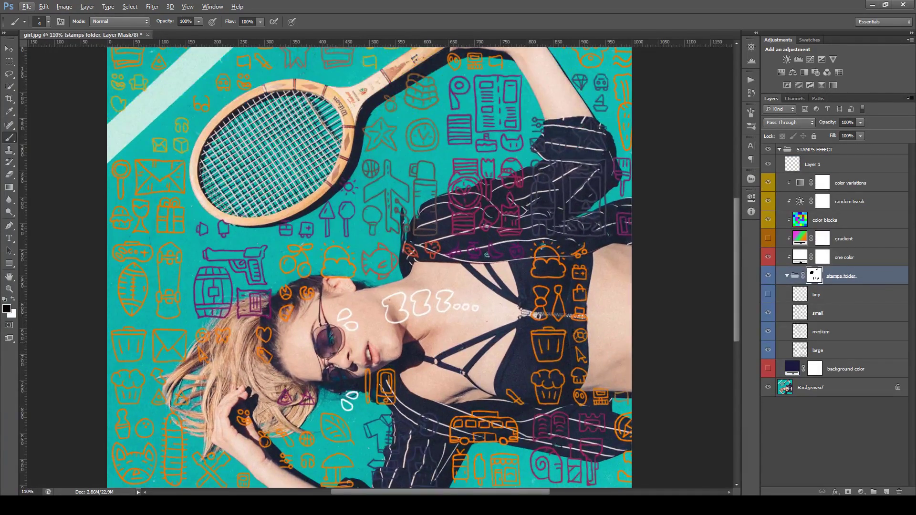
left_click(854, 165)
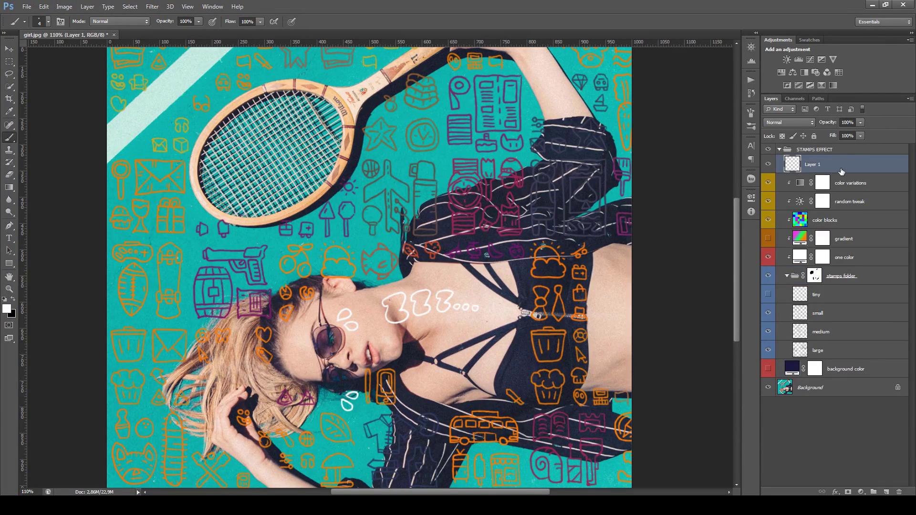
left_click_drag(842, 171, 837, 292)
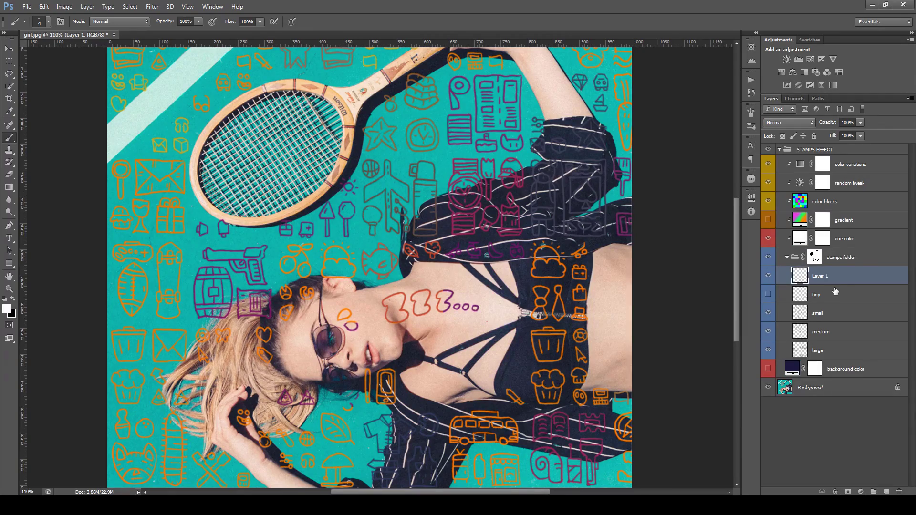
scroll(449, 321, "up", 4)
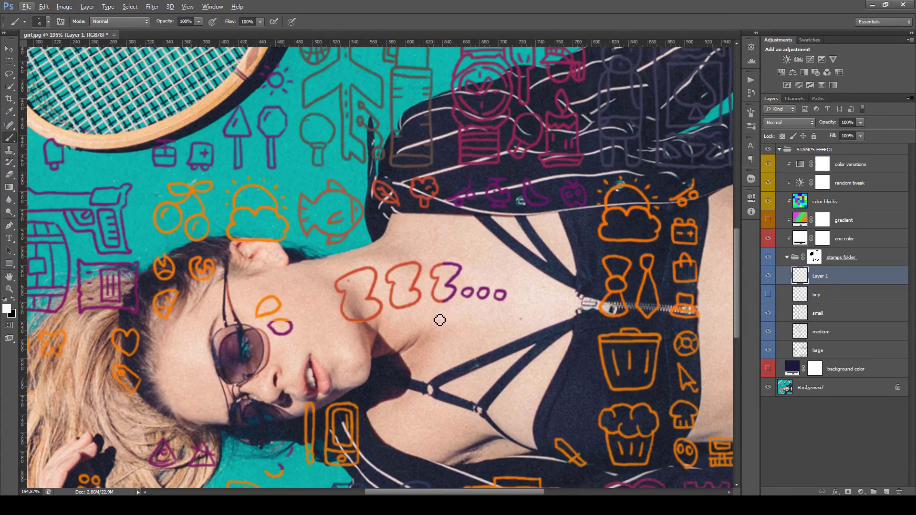
scroll(449, 299, "down", 2)
scroll(449, 299, "down", 1)
left_click_drag(847, 281, 854, 158)
scroll(434, 342, "down", 1)
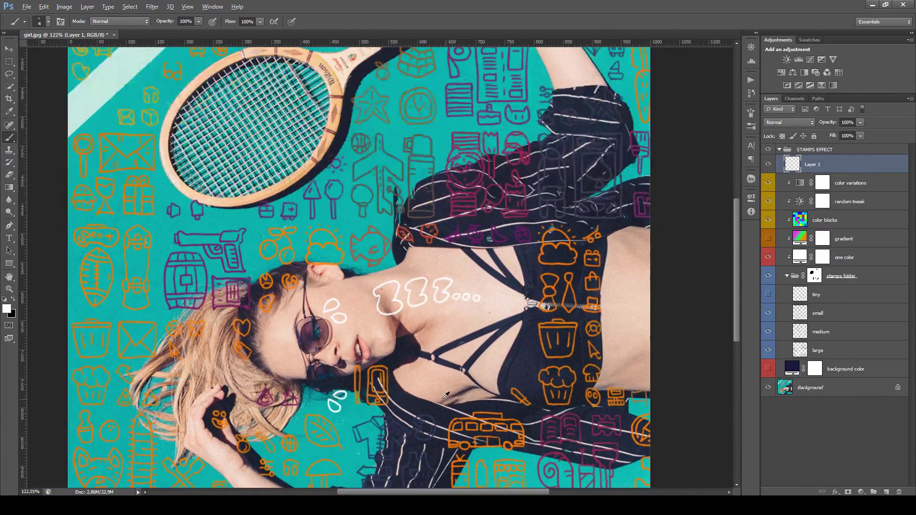
- Apply an orange (e6962d) Color Overlay layer style to Layer 1
double_click(839, 168)
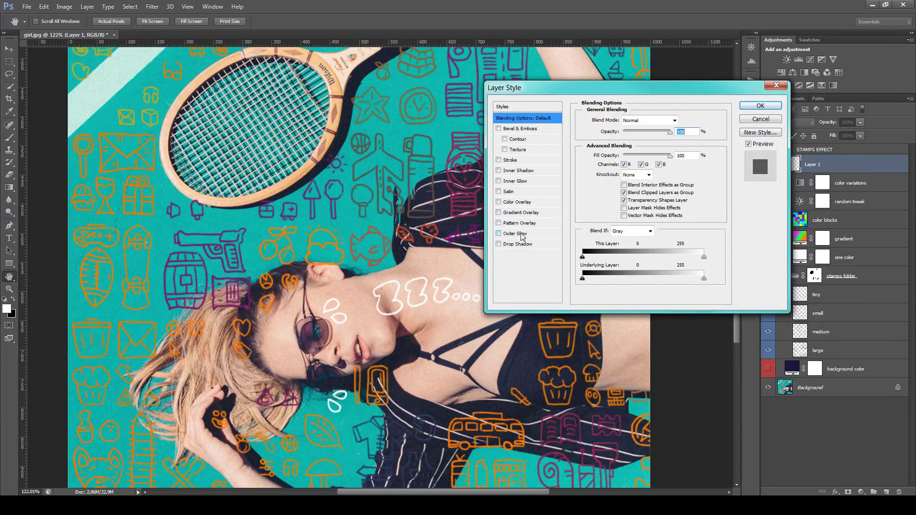
left_click(516, 203)
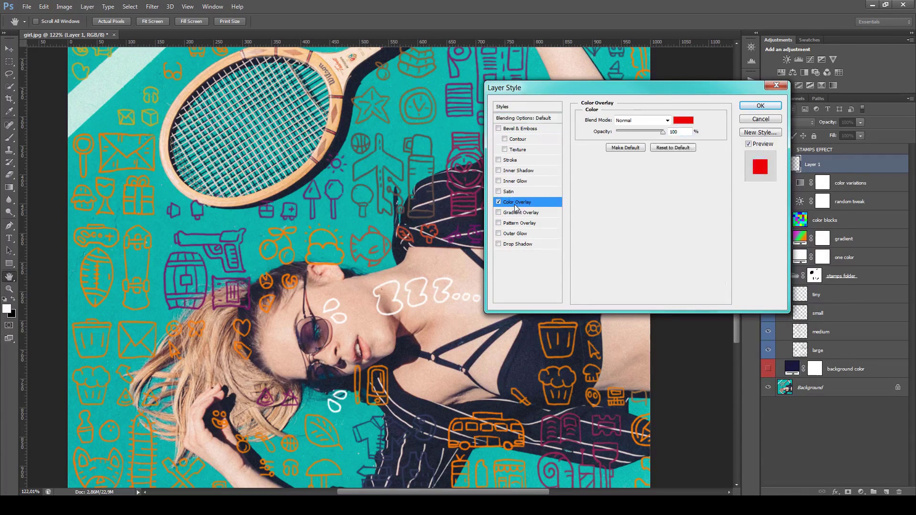
left_click(676, 122)
left_click_drag(683, 186, 680, 194)
left_click_drag(629, 99, 645, 95)
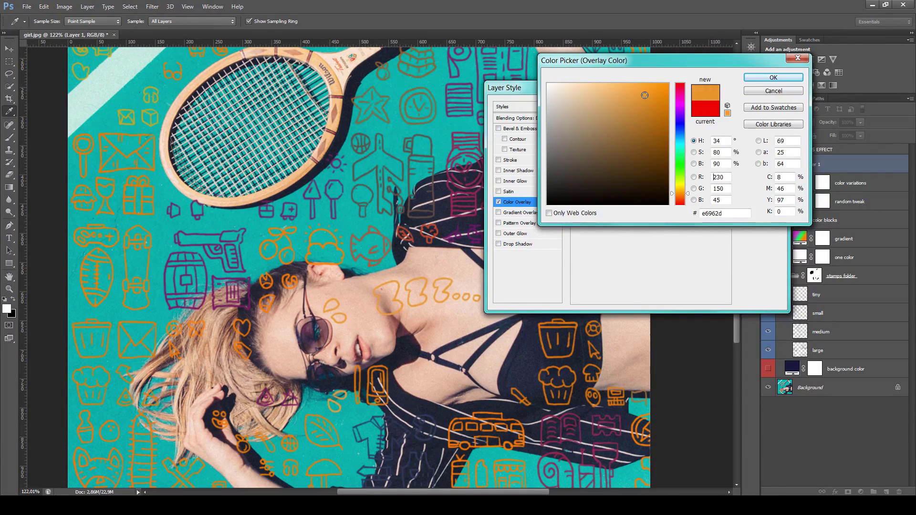
left_click(755, 84)
left_click(758, 101)
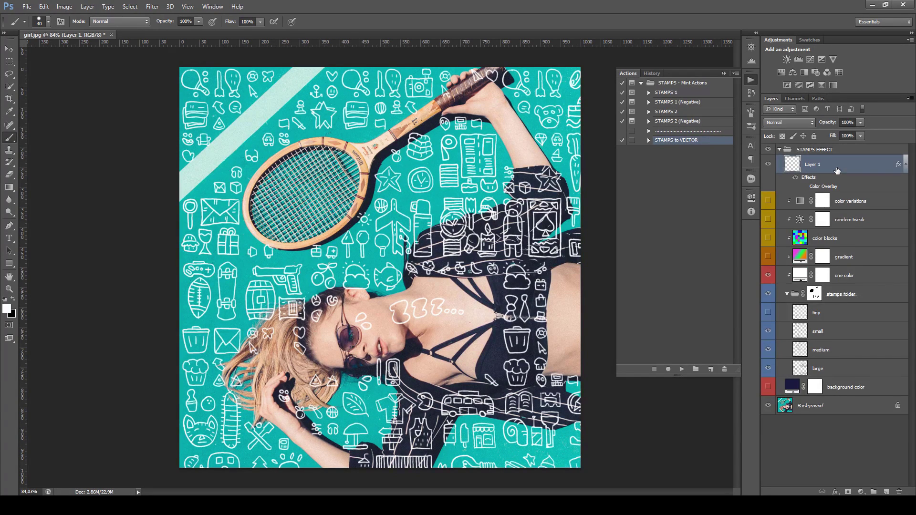
- Delete the hand-drawn Layer 1 and run the STAMPS to VECTOR action
key("Delete")
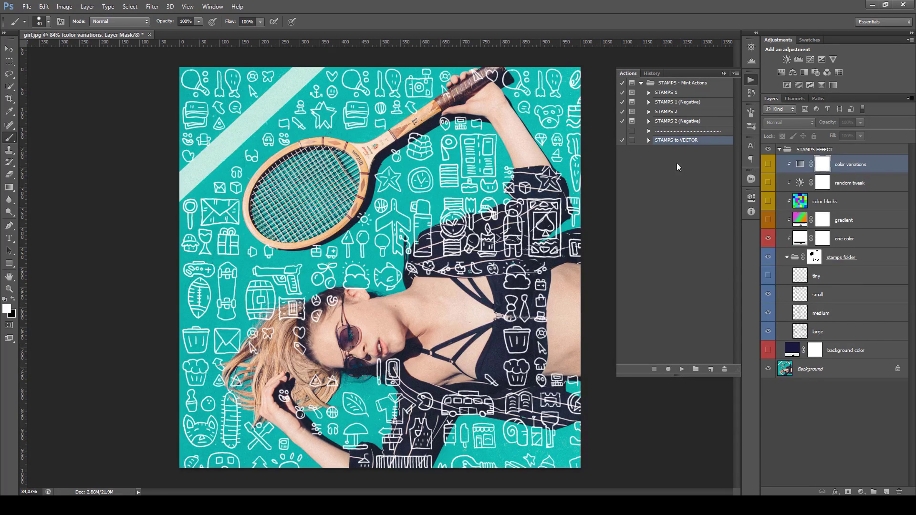
left_click(682, 370)
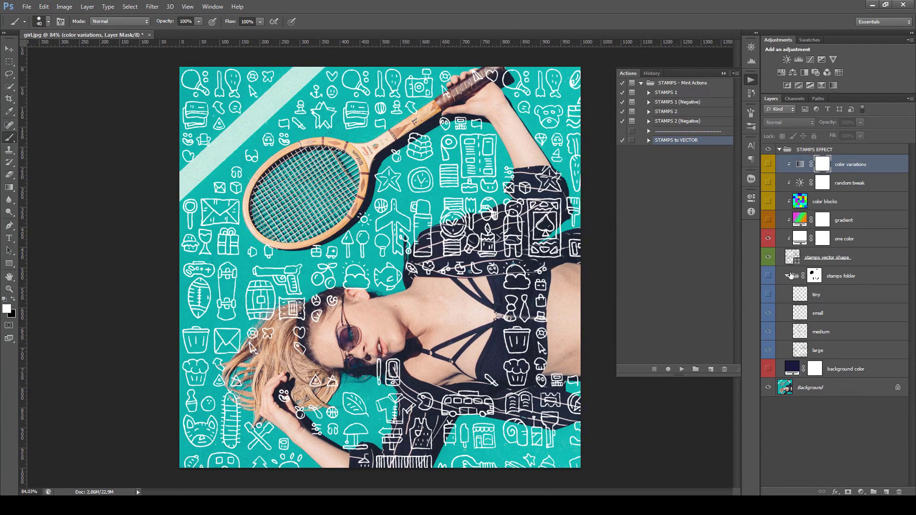
- Examine the outlines of the stamps vector shape layer up close, including the stamps around the hair
left_click(865, 264)
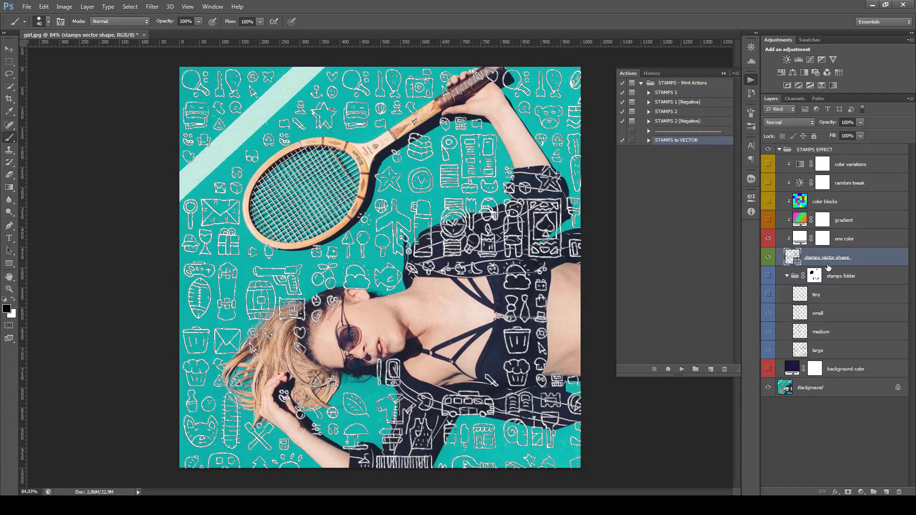
scroll(330, 305, "up", 5)
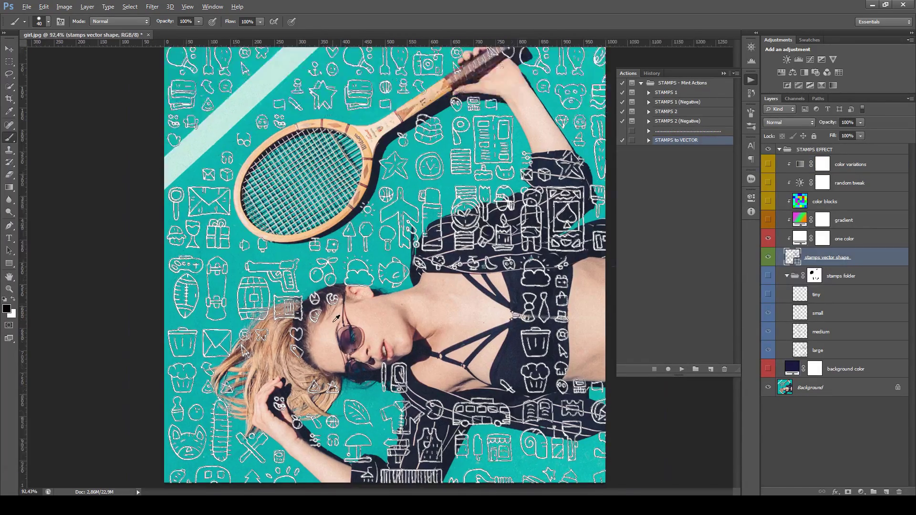
left_click_drag(285, 261, 367, 287)
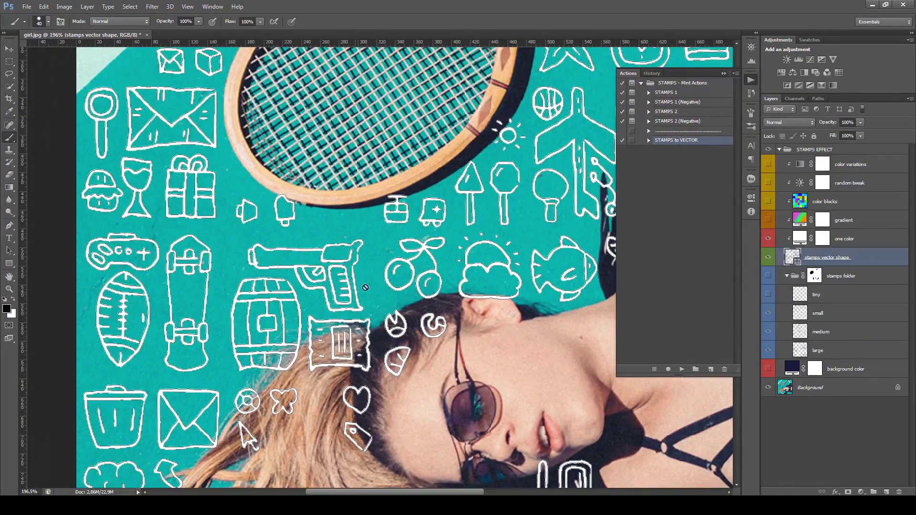
scroll(291, 317, "up", 3)
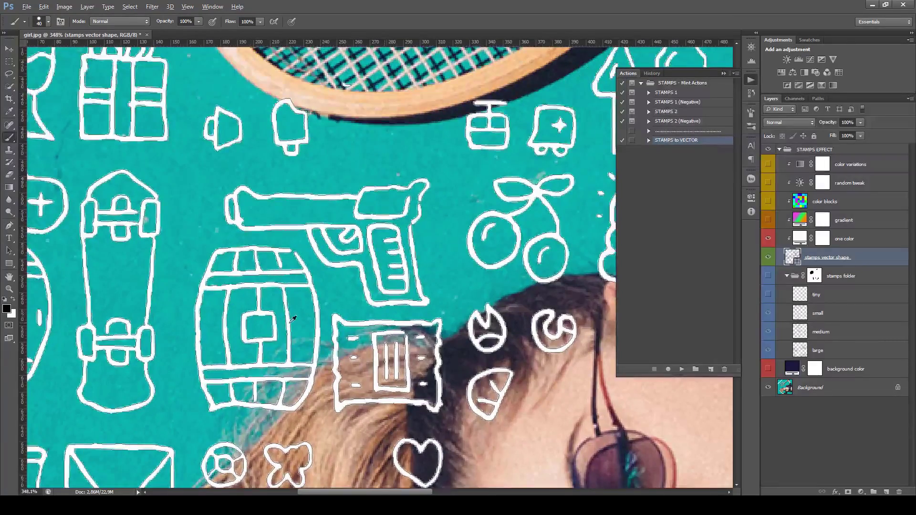
left_click(865, 264, "ctrl")
left_click(865, 263, "ctrl")
scroll(440, 239, "down", 7)
scroll(391, 284, "up", 1)
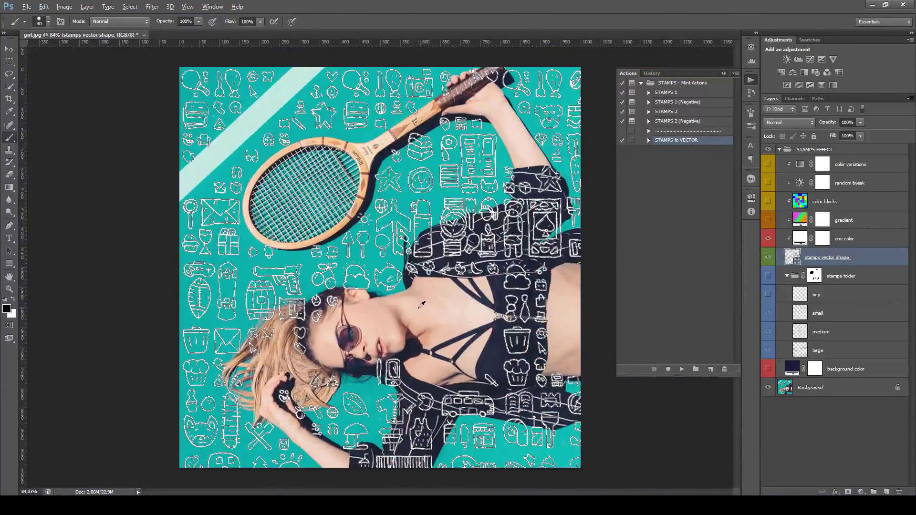
left_click(865, 264, "ctrl")
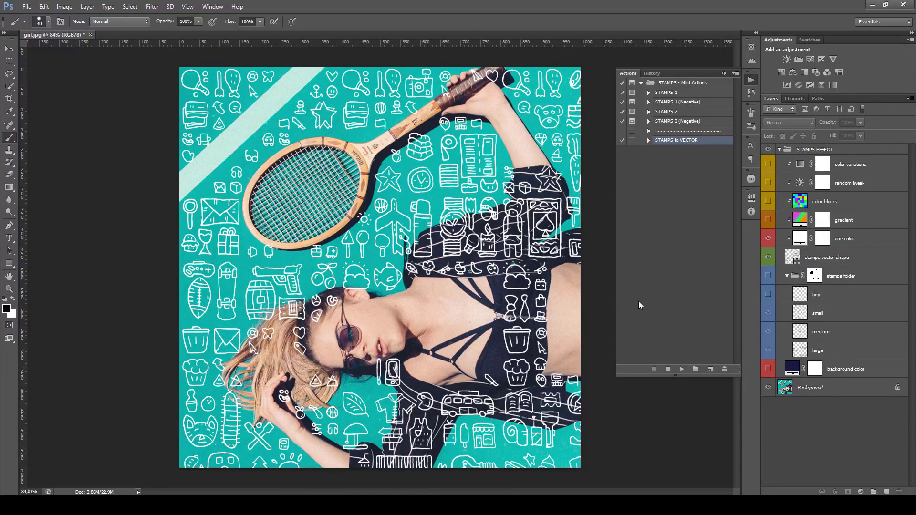
- Resize the image to 2060 x 2060 pixels with proportions constrained, and inspect the stamp edges up close
key("ctrl+alt+i")
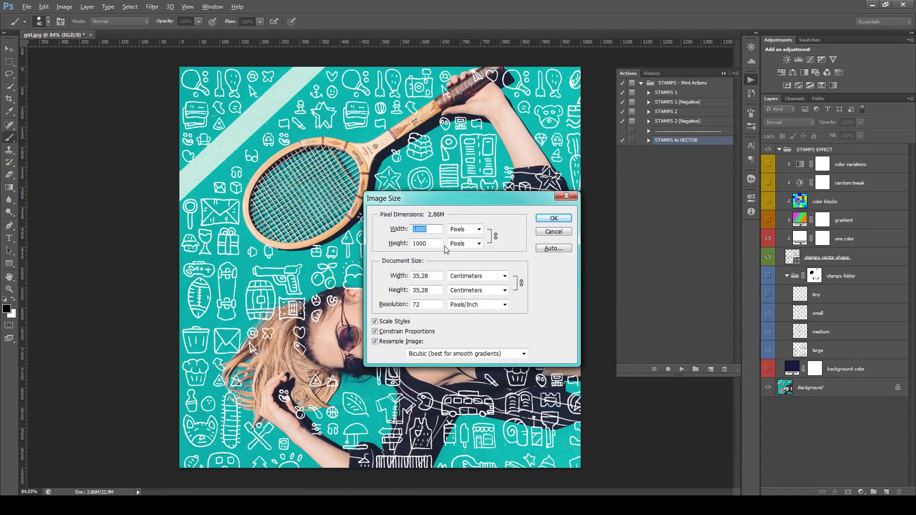
type("2060")
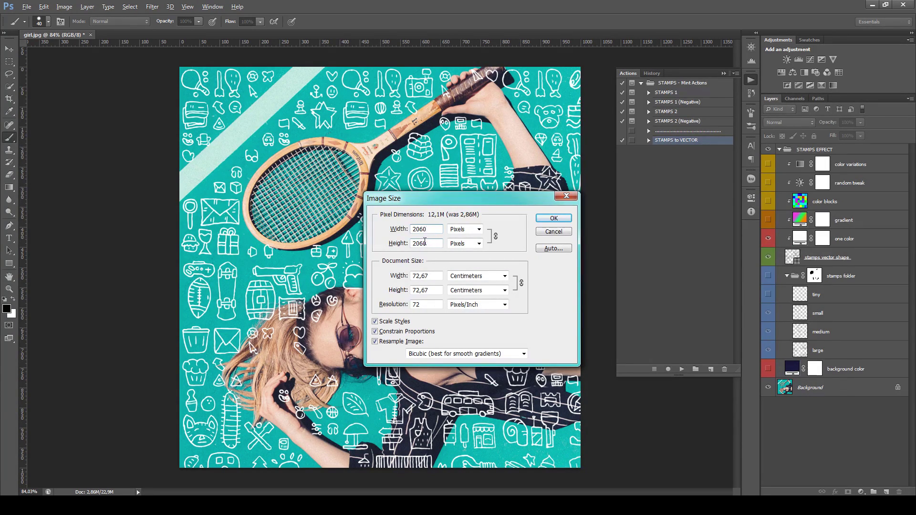
left_click(549, 223)
scroll(259, 274, "up", 5)
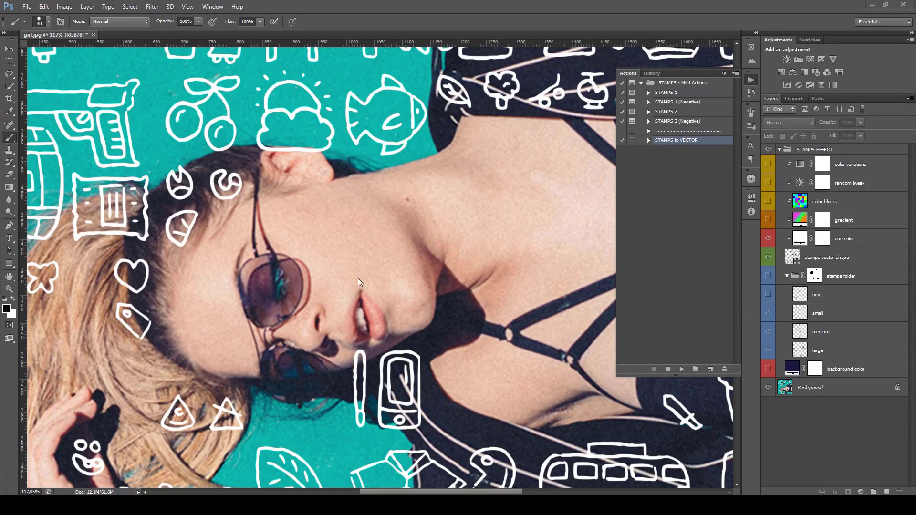
scroll(358, 278, "down", 6)
key("alt")
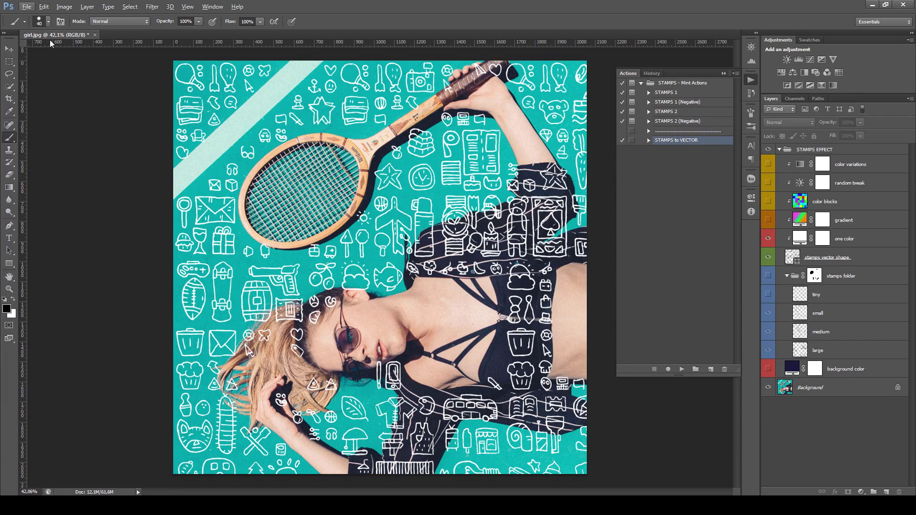
- Place girl.jpg at full size directly above the Background layer
left_click(827, 392)
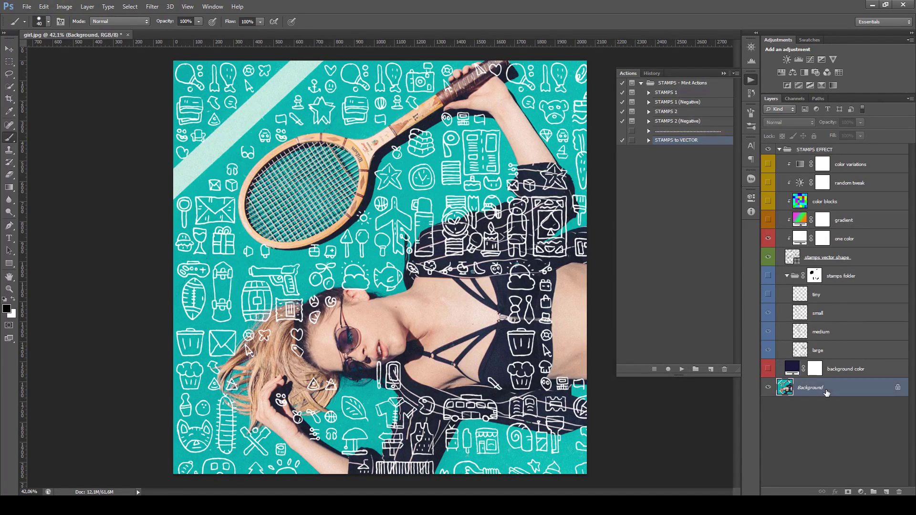
left_click(27, 7)
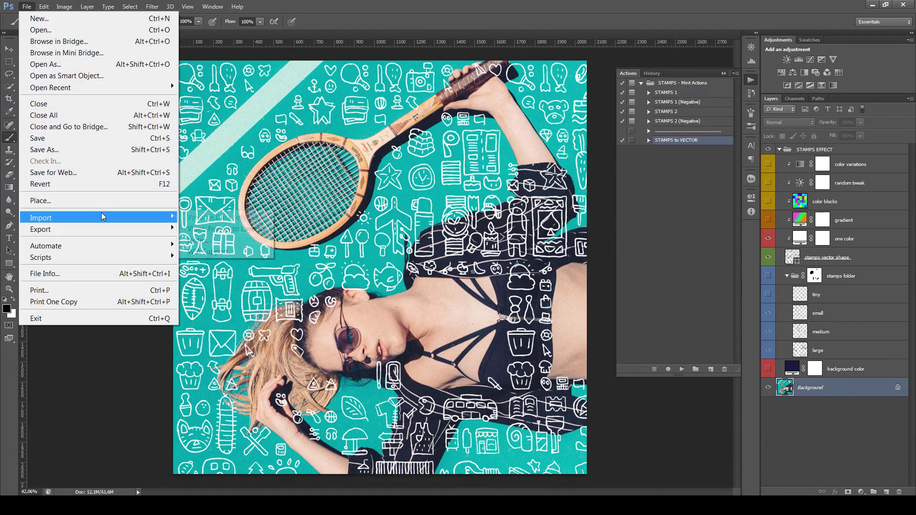
left_click(64, 202)
left_click(334, 153)
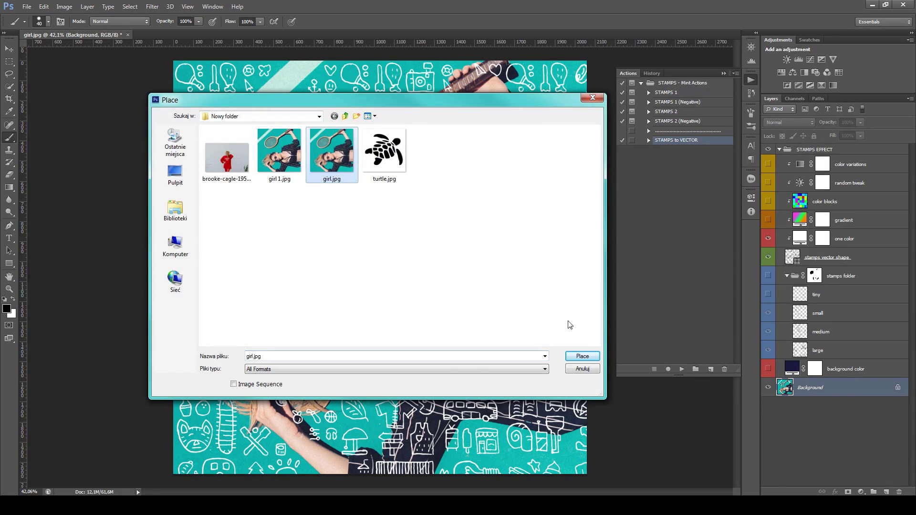
left_click(572, 357)
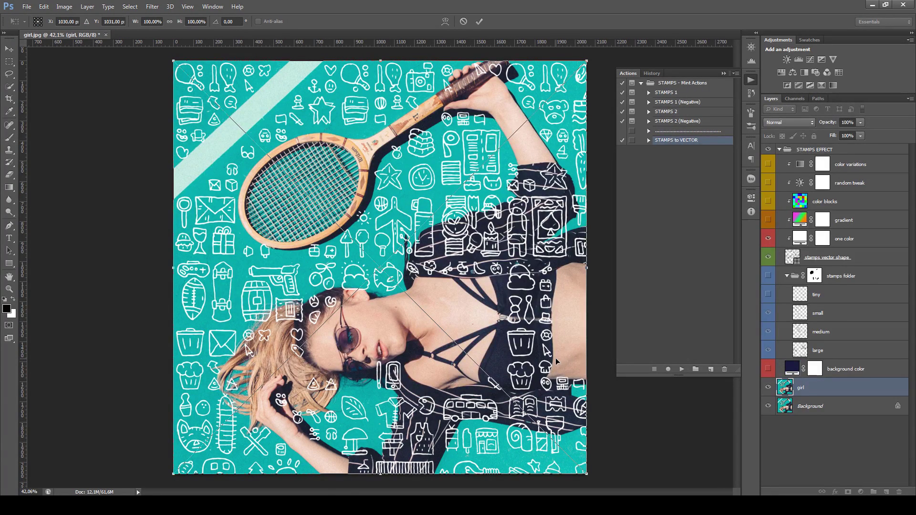
key("Return")
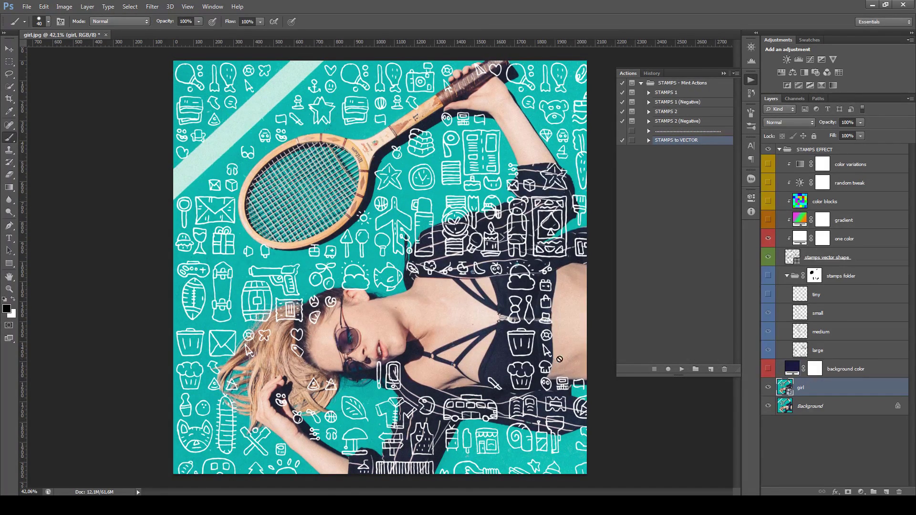
- Toggle the placed girl layer's visibility and try shifting it about 40 px sideways over the Background
left_click(769, 388)
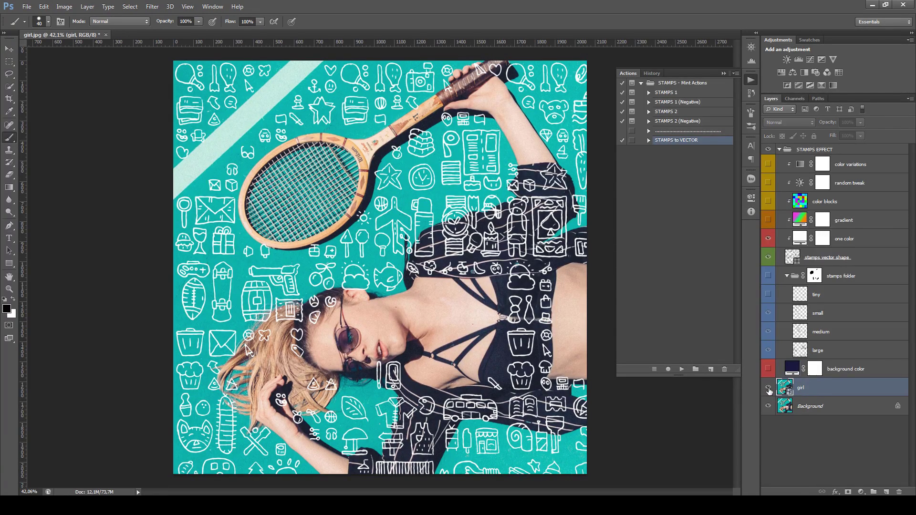
left_click(768, 388)
key("v")
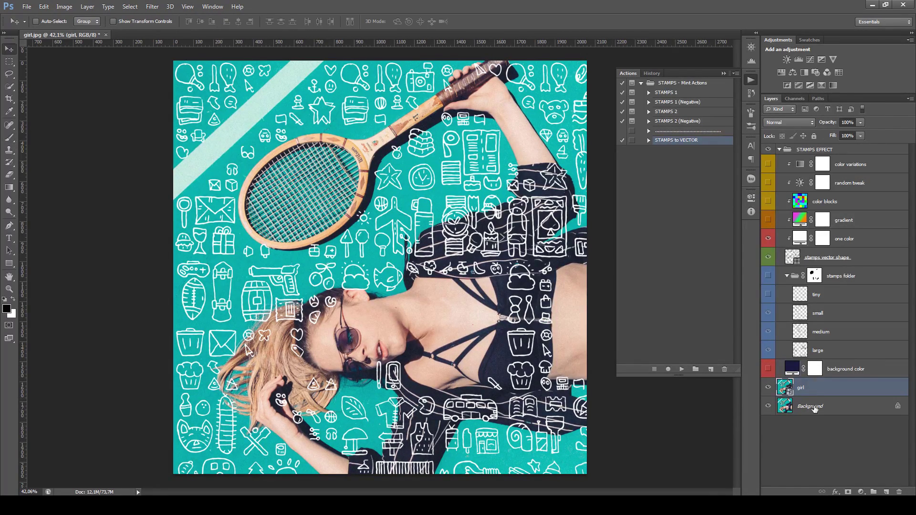
left_click_drag(453, 336, 430, 329)
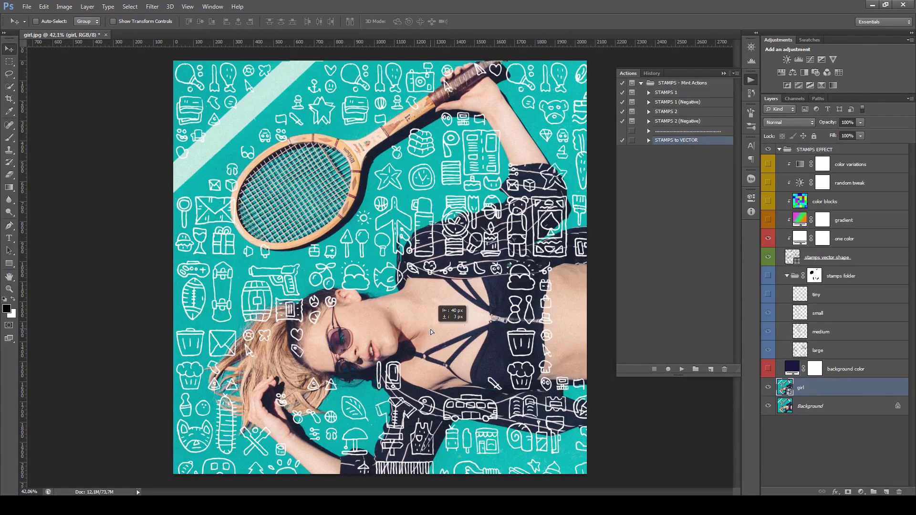
left_click(768, 387)
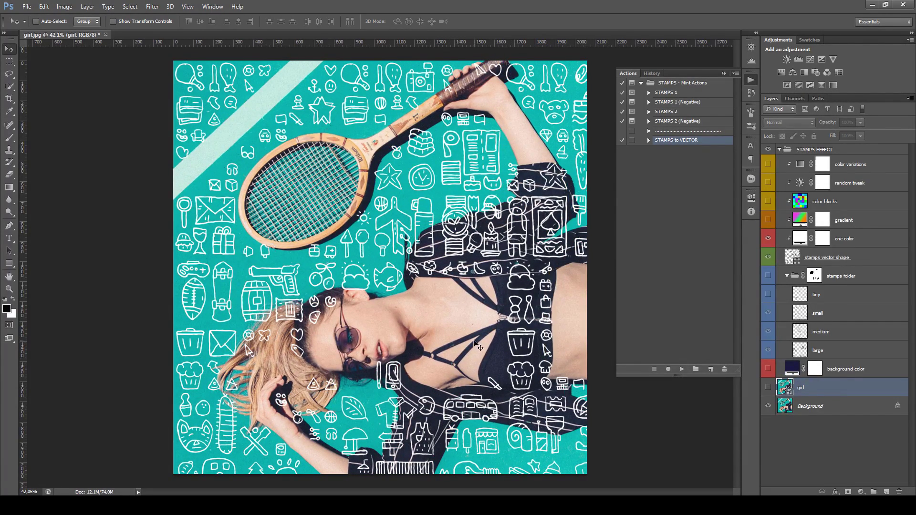
left_click_drag(469, 337, 464, 337)
key("ctrl+a")
- Compare the placed girl layer with the resized Background around the face up close, hiding and showing the placed layer
scroll(396, 379, "up", 1)
scroll(396, 380, "up", 8)
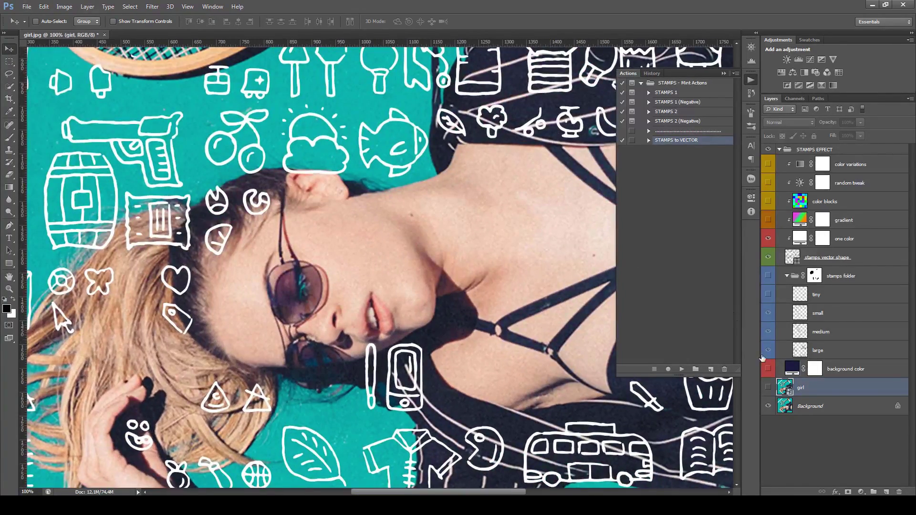
left_click(768, 389)
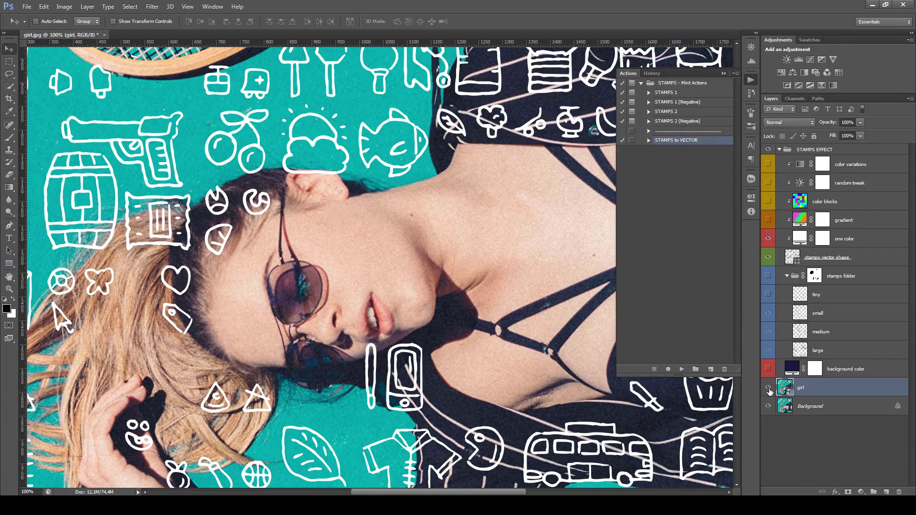
left_click(768, 388)
scroll(305, 292, "up", 5)
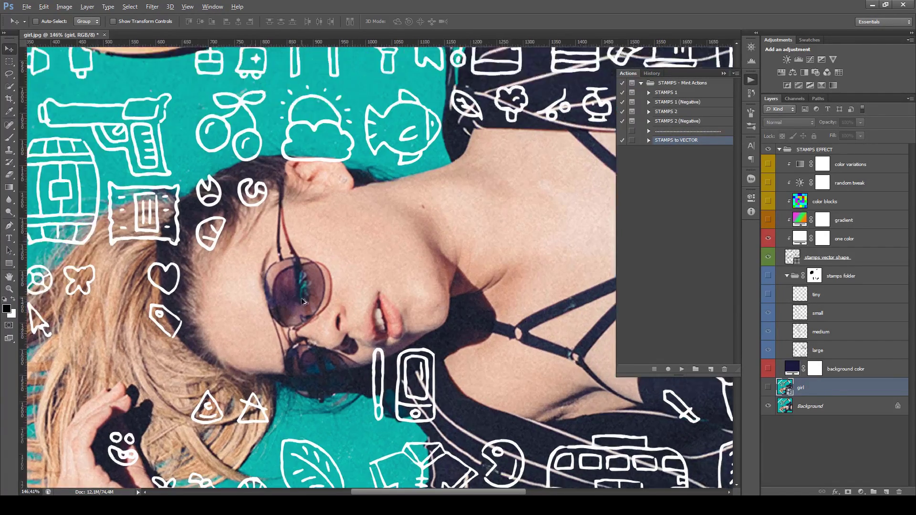
left_click(768, 389)
scroll(587, 353, "down", 5)
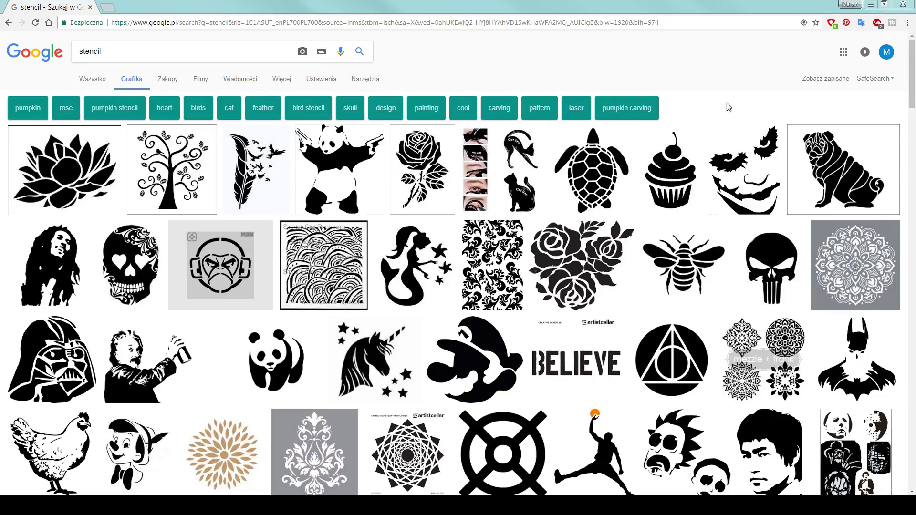
- Switch to the browser and look through the Google image results for stencil artwork
scroll(914, 94, "down", 2)
mouse_move(913, 94)
left_mouse_down()
mouse_move(914, 256)
mouse_move(912, 101)
left_mouse_up()
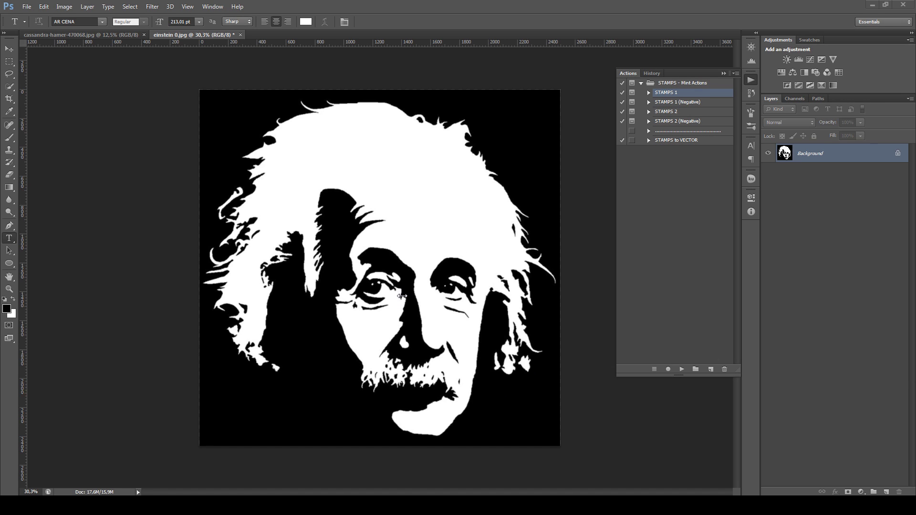
- Run the STAMPS 1 (Negative) action on einstein 0.jpg with a threshold level of 128
left_click(115, 36)
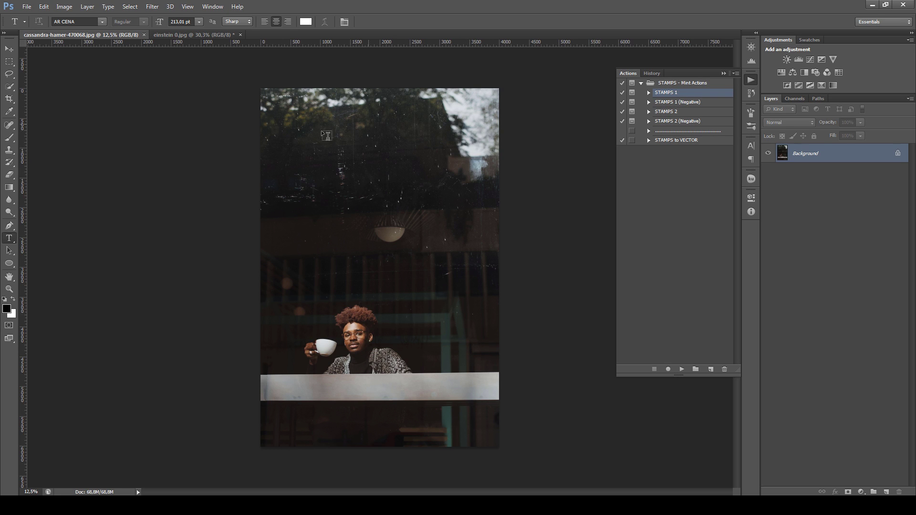
left_click(191, 36)
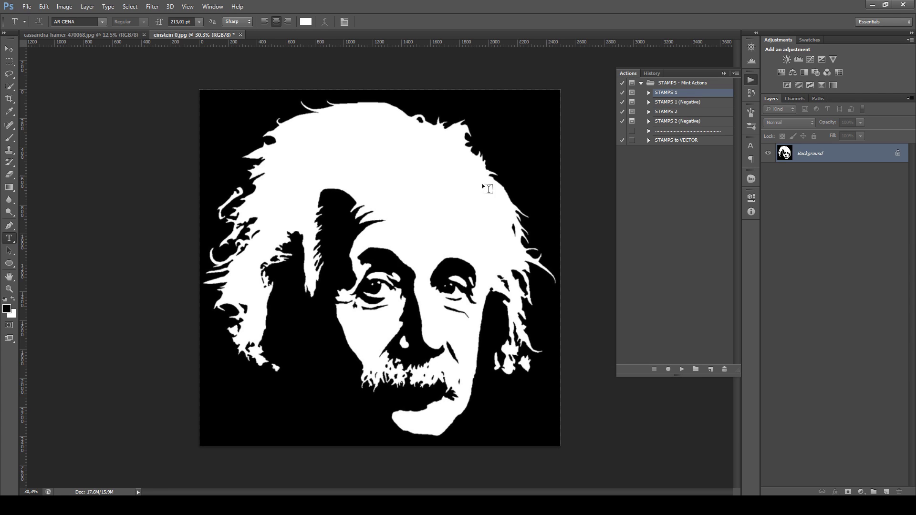
left_click(676, 103)
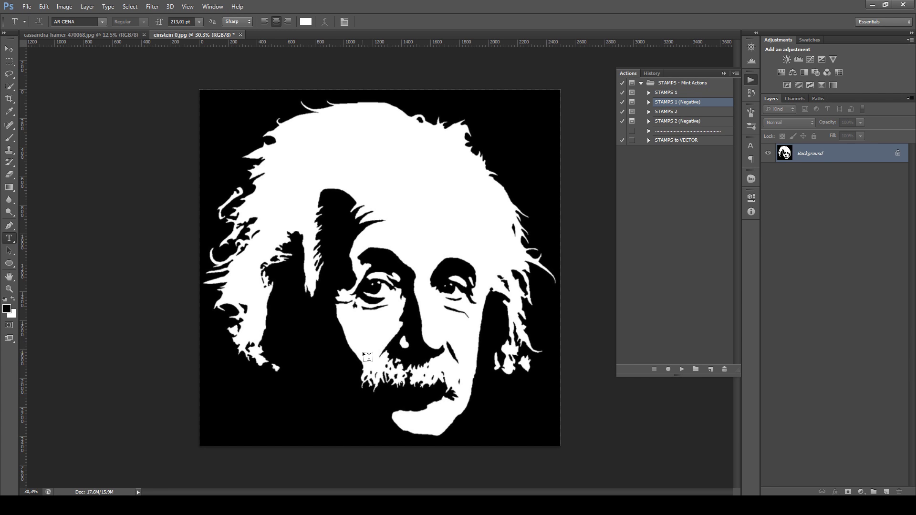
left_click(682, 370)
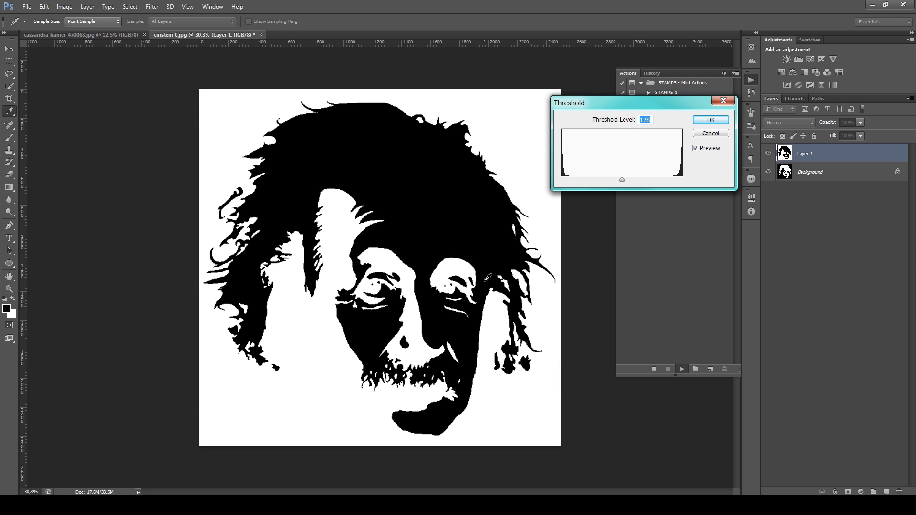
left_click(708, 121)
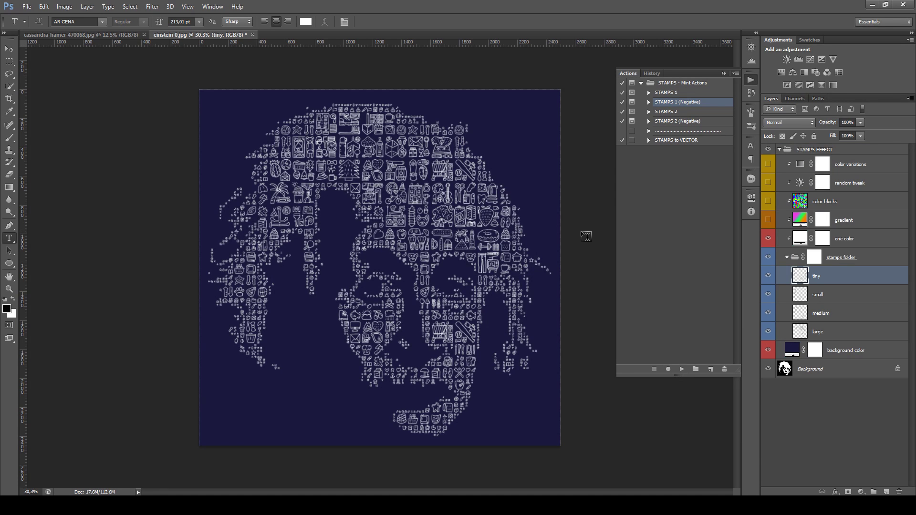
- Examine the stamped Einstein portrait at several magnifications and check the document's pixel dimensions
scroll(478, 295, "down", 4)
scroll(443, 296, "up", 5)
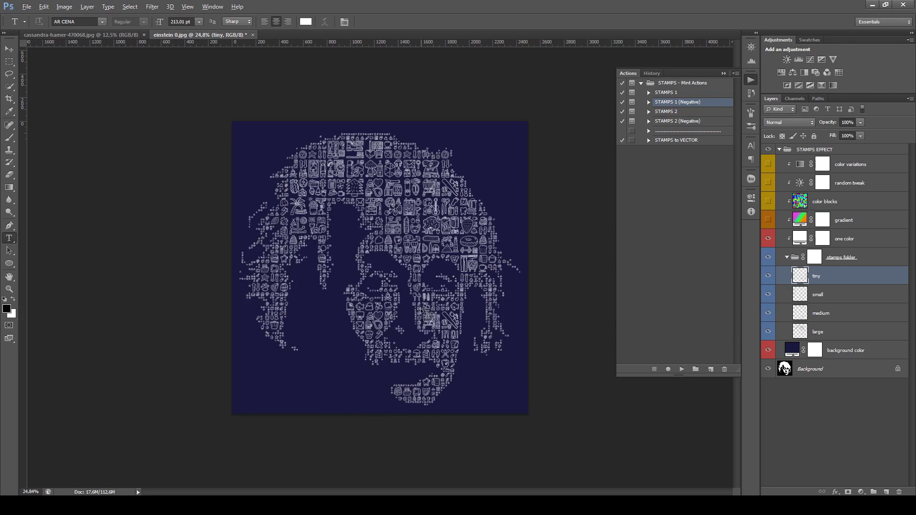
scroll(423, 317, "down", 3)
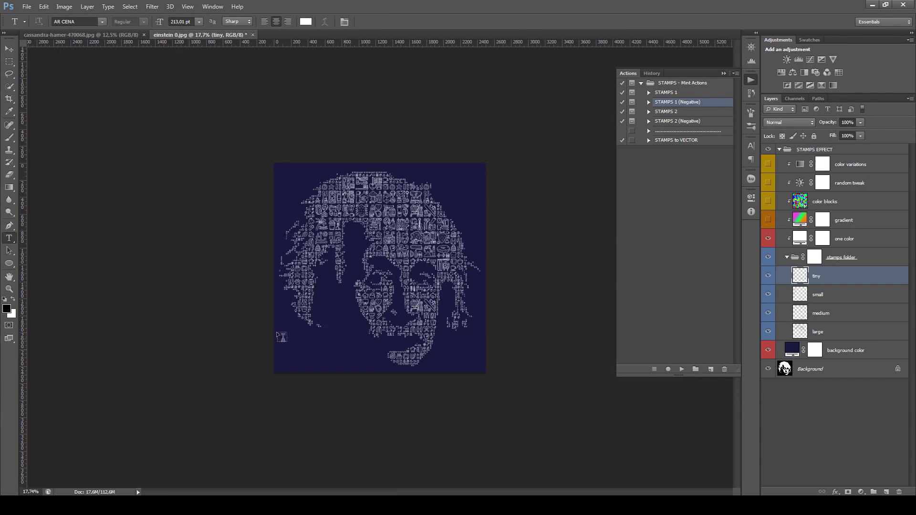
scroll(427, 327, "up", 3)
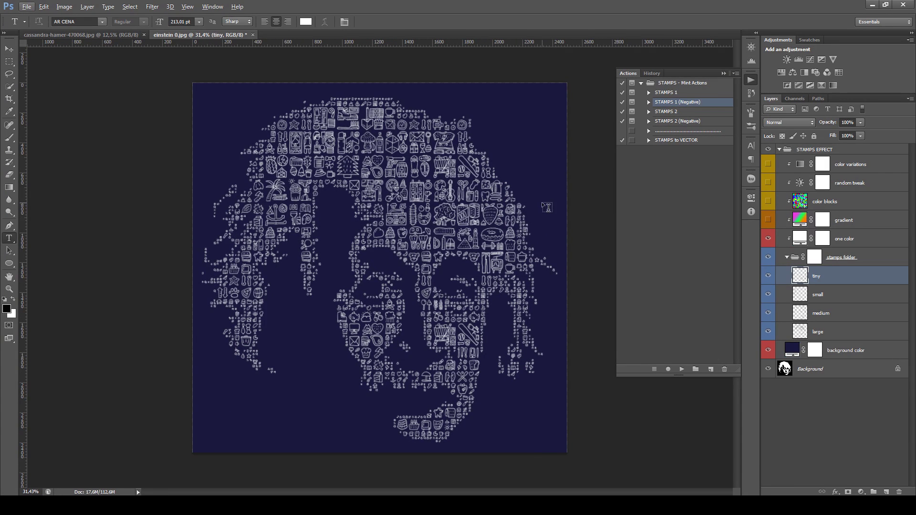
key("ctrl+alt+i")
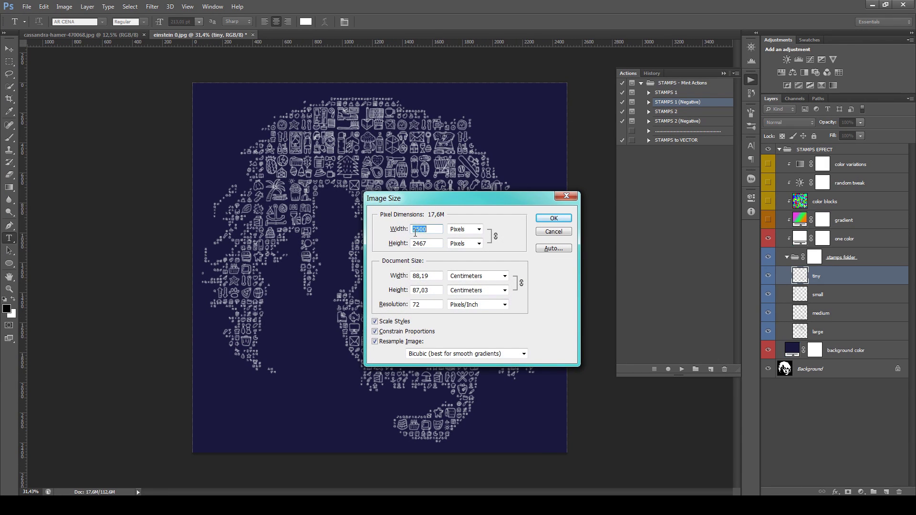
left_click(554, 219)
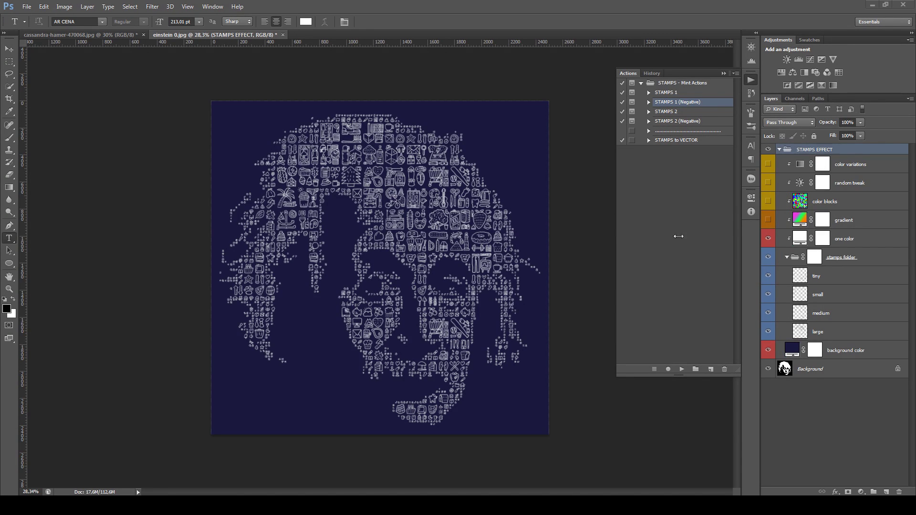
- Duplicate the STAMPS EFFECT group from einstein 0.jpg into the open photo document of the man holding a cup
right_click(837, 152)
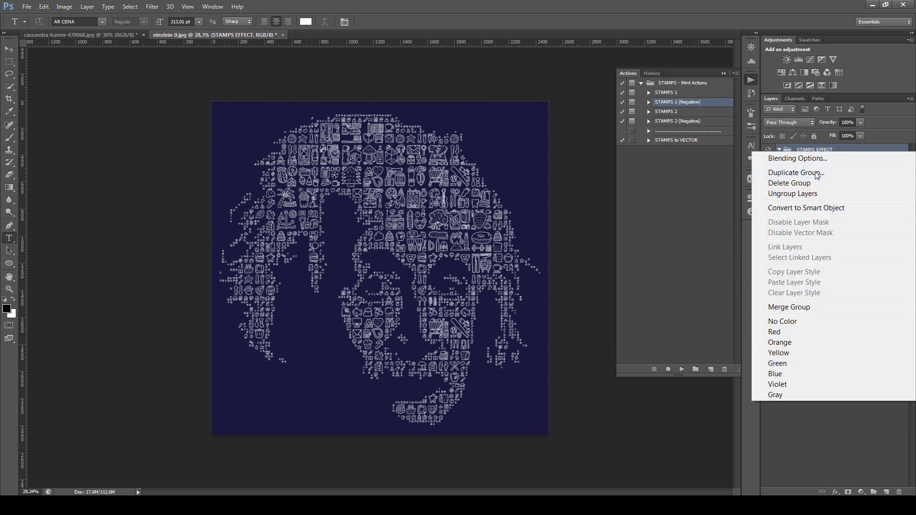
left_click(836, 175)
left_click(453, 193)
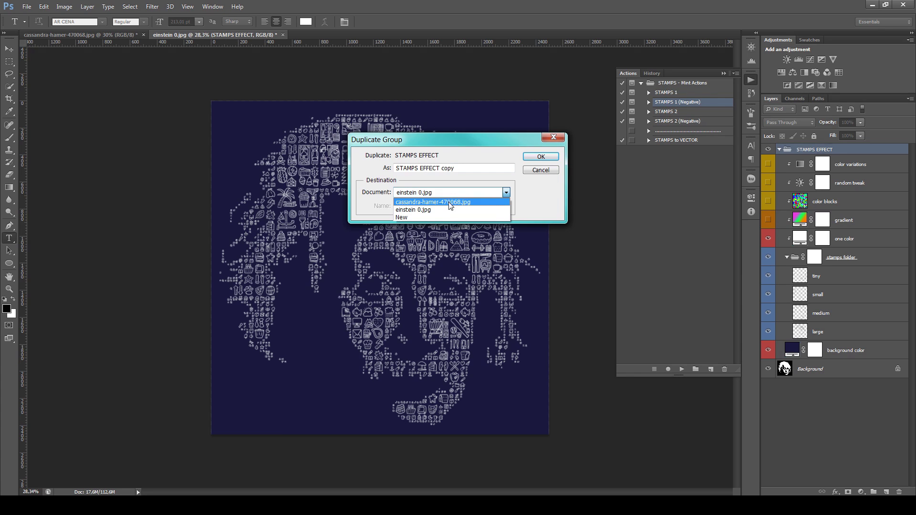
left_click(449, 202)
left_click(541, 157)
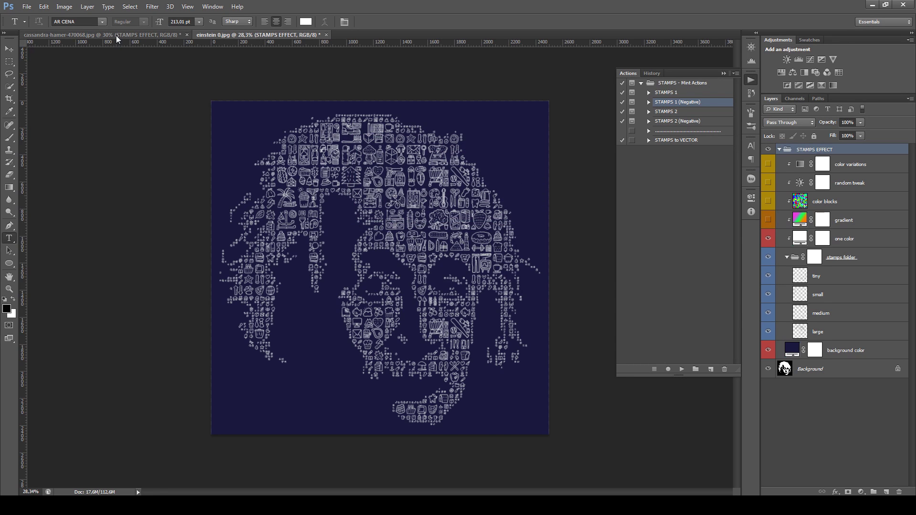
- In the photo of the man with the cup, hide the duplicated background color layer
left_click(117, 36)
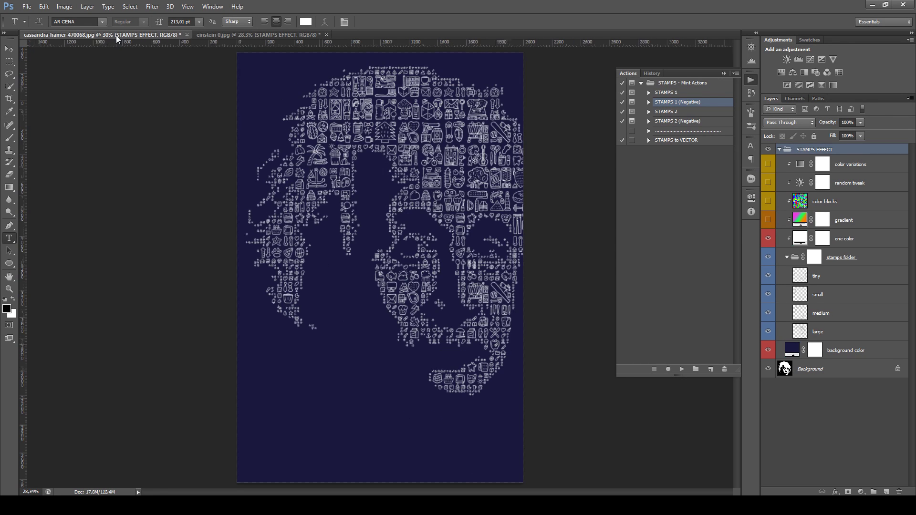
left_click(769, 352)
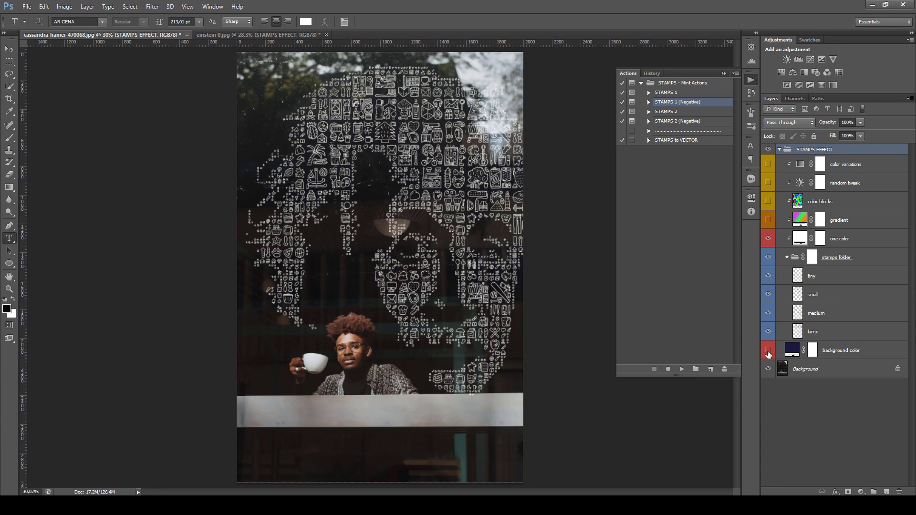
scroll(389, 234, "down", 1)
scroll(389, 234, "up", 1)
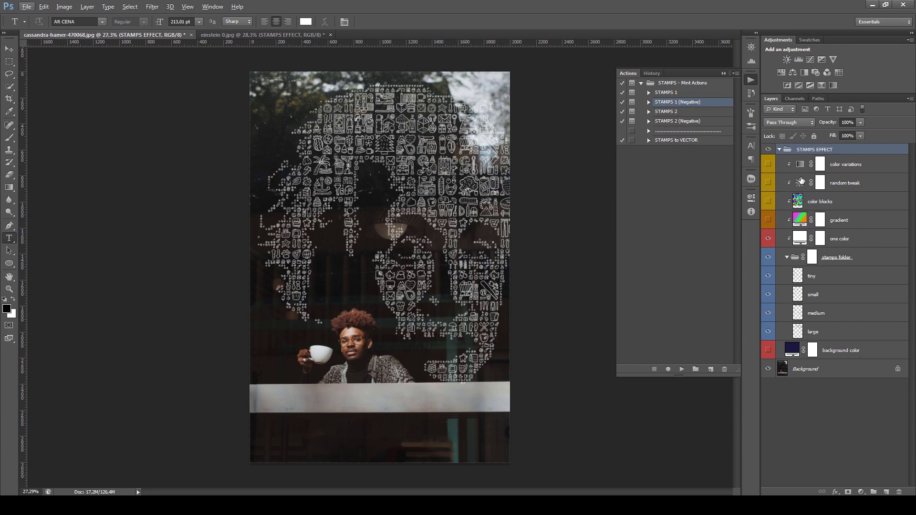
- Scale the STAMPS EFFECT group to about 74% and position it over the window above the man
left_click(845, 154)
key("ctrl+t")
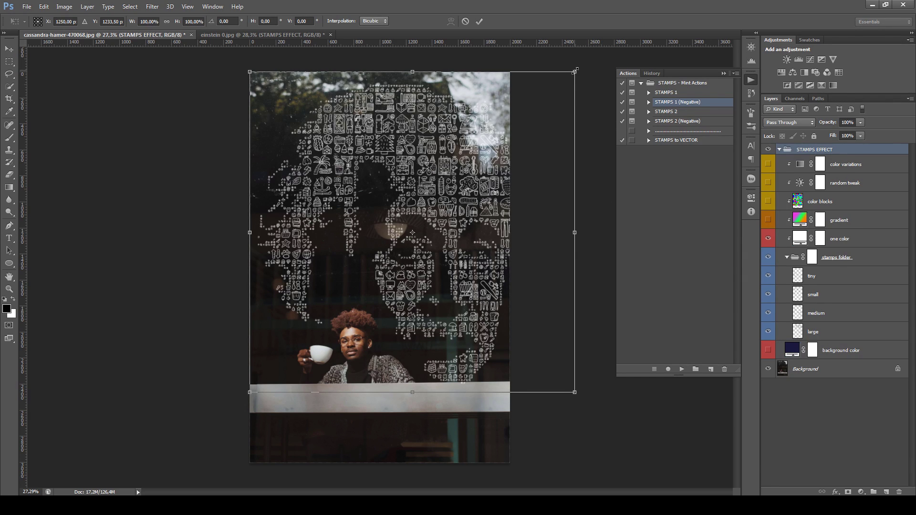
left_click_drag(575, 71, 476, 142)
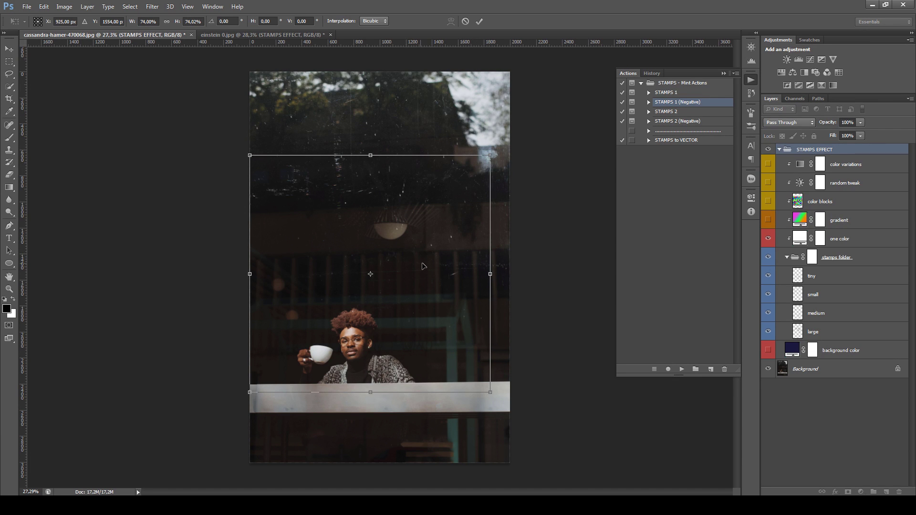
left_click_drag(422, 266, 430, 212)
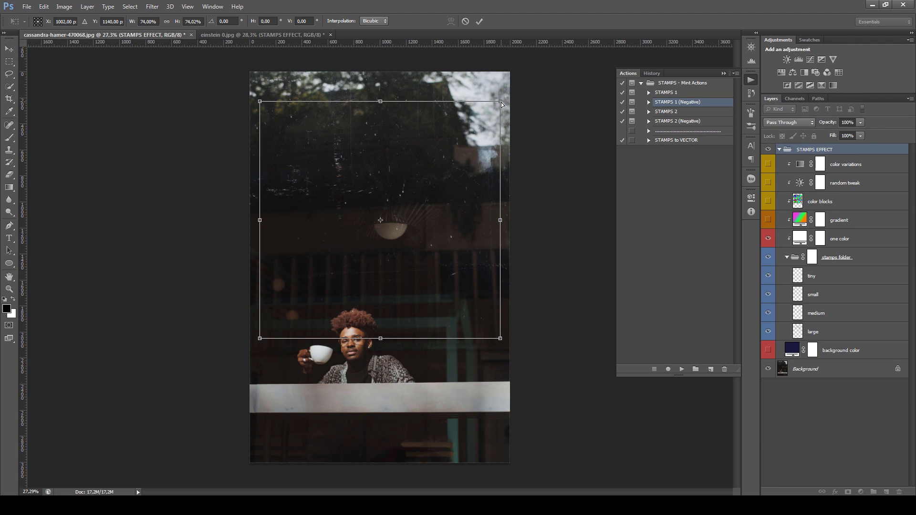
- Distort the STAMPS EFFECT group by raising its right-hand corners to follow the window's perspective, and apply the transformation
left_click_drag(501, 104, 502, 80)
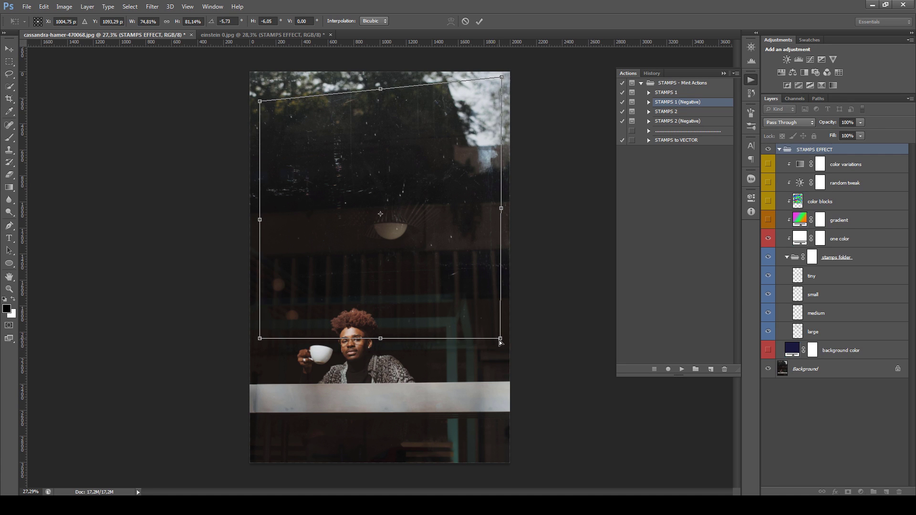
left_click_drag(500, 342, 502, 337)
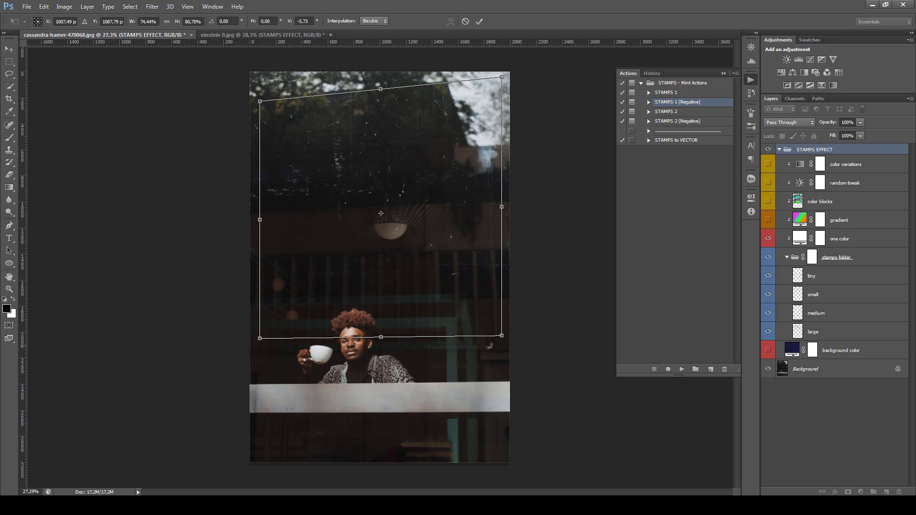
key("t")
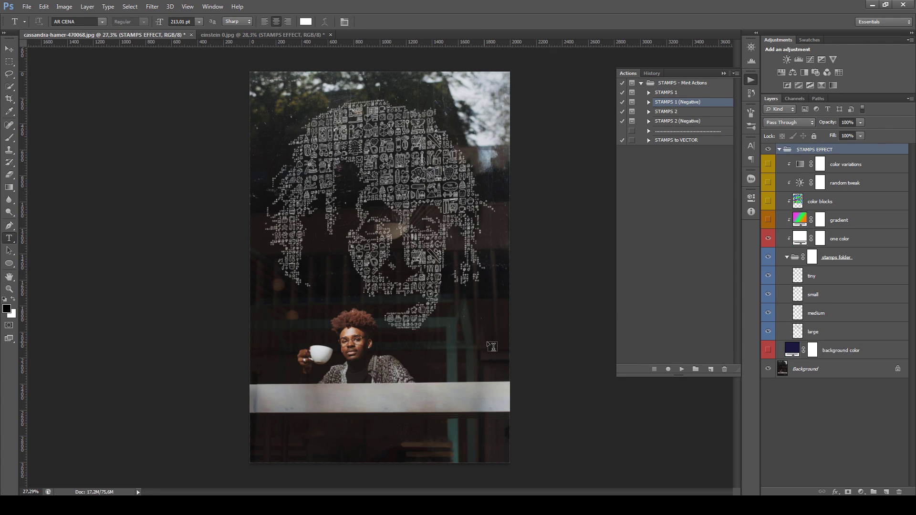
scroll(465, 304, "down", 3)
scroll(453, 286, "up", 3)
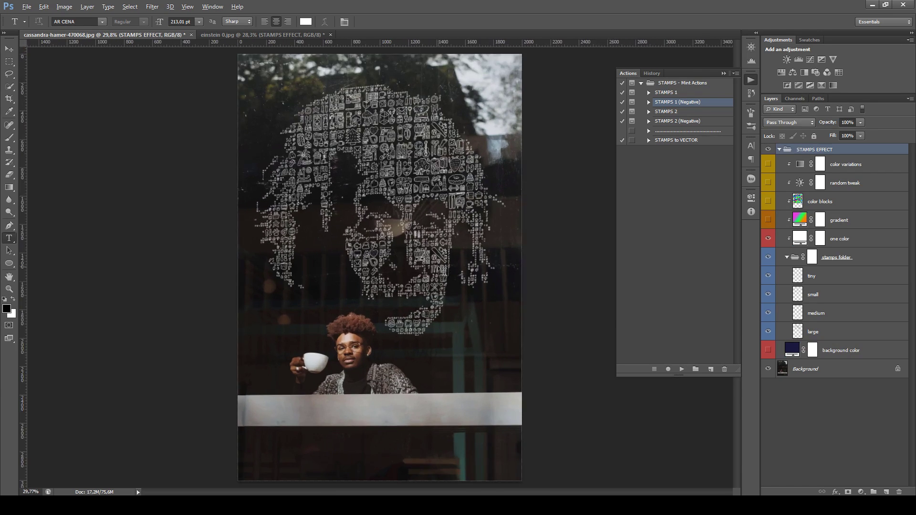
left_click_drag(470, 242, 469, 257)
scroll(466, 265, "down", 2)
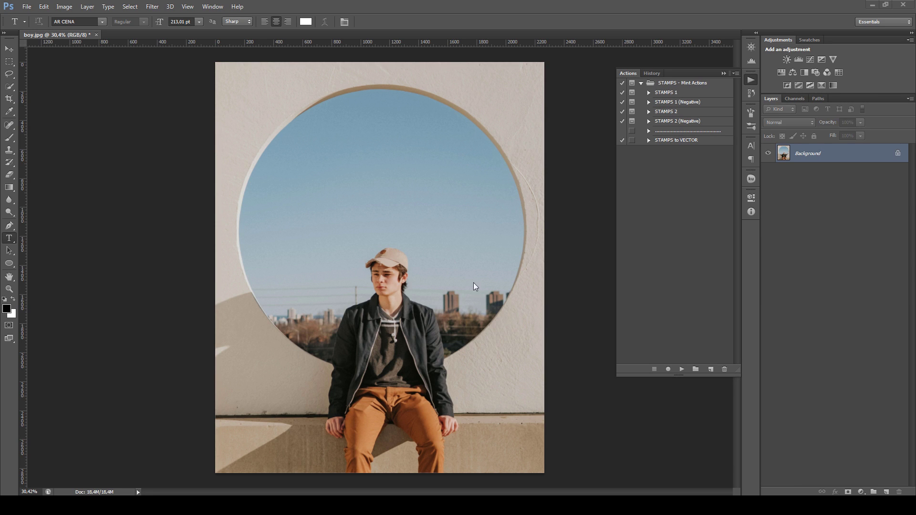
left_click(668, 94)
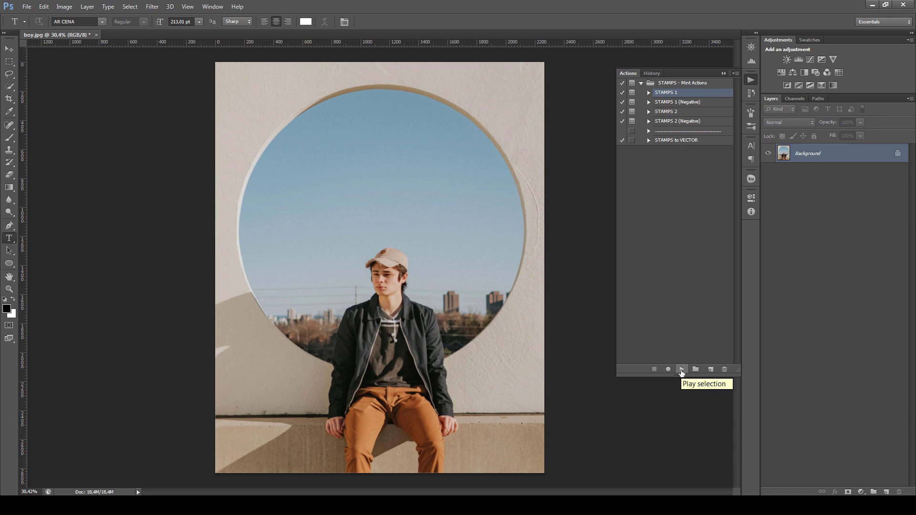
left_click(681, 370)
left_click_drag(622, 180, 649, 179)
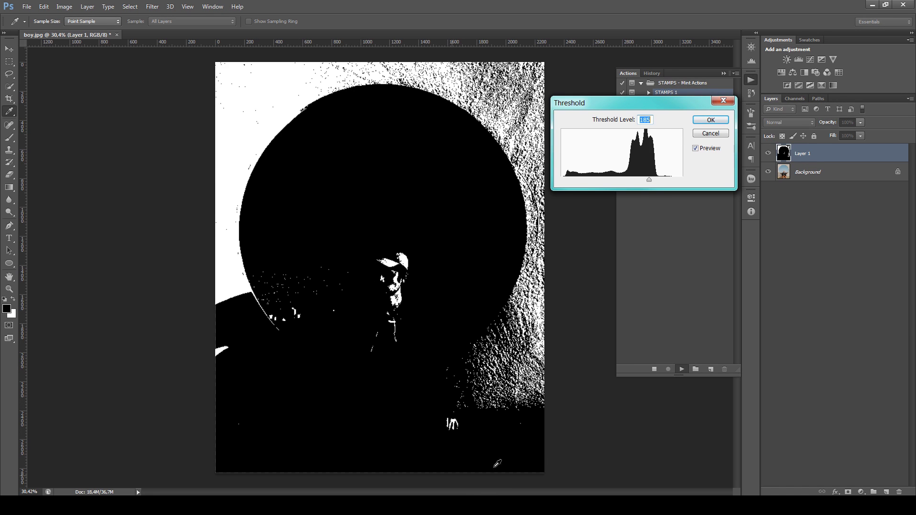
left_click(710, 133)
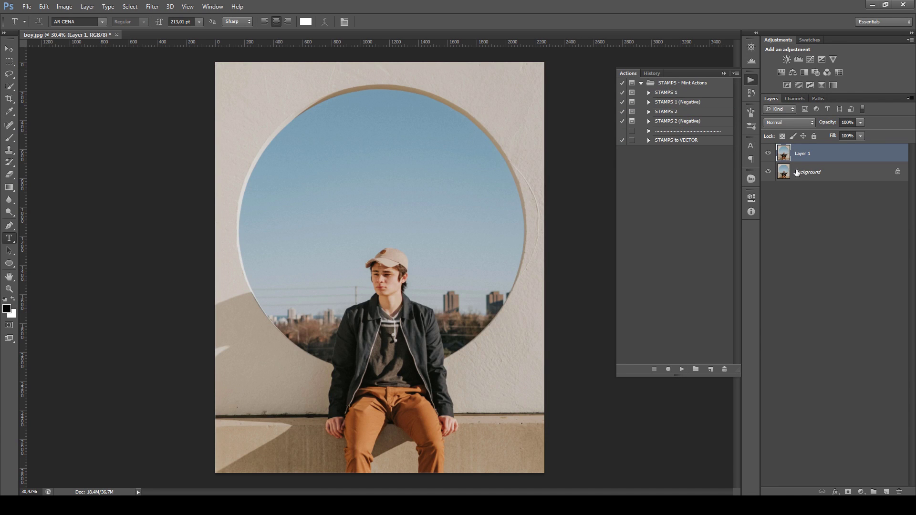
key("Delete")
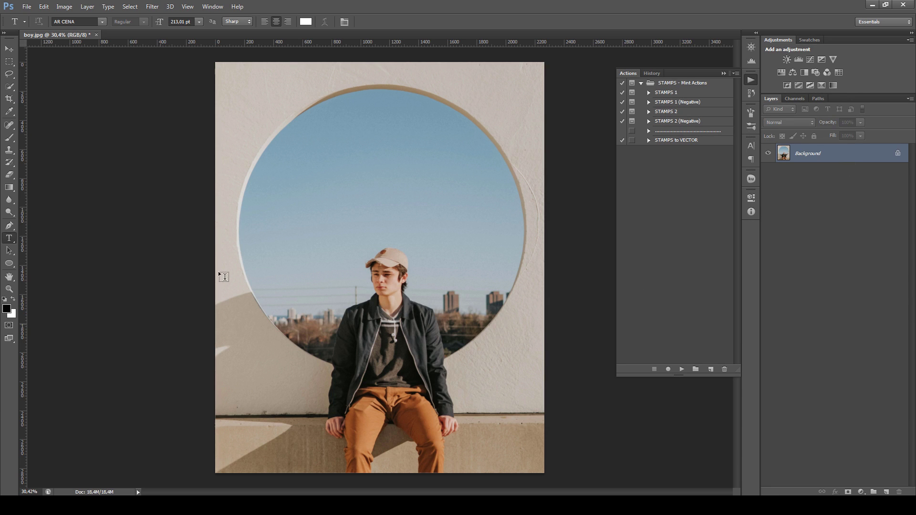
- Draw a black ellipse about 1935 x 1926 px over the round wall opening in boy.jpg and rasterize its layer
left_click(9, 263)
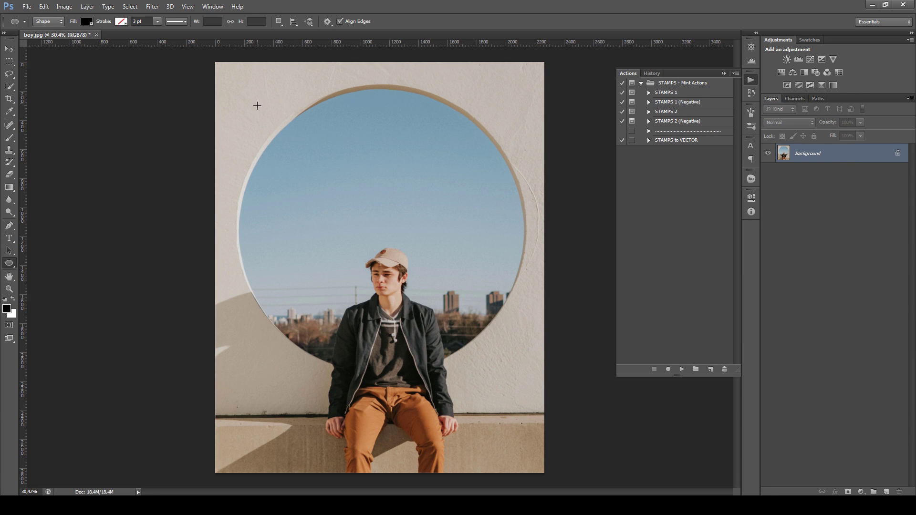
left_click_drag(257, 106, 522, 370)
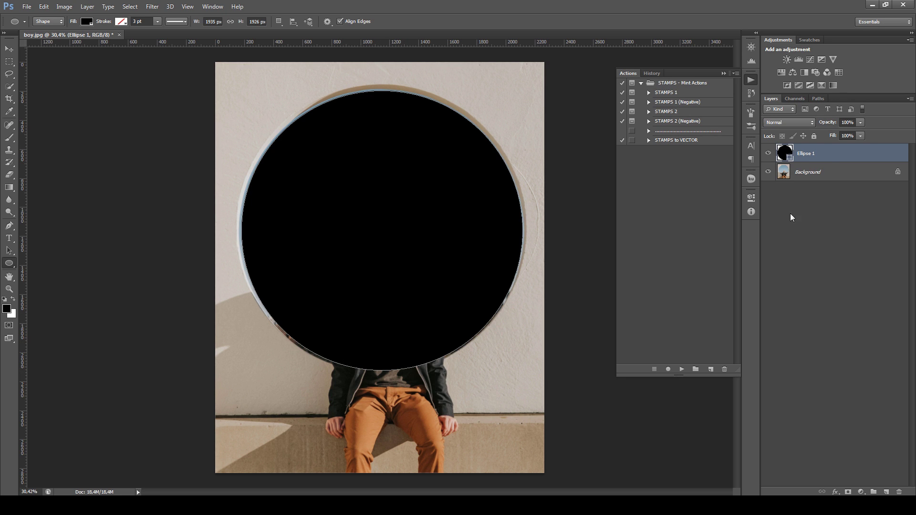
right_click(830, 159)
left_click(744, 200)
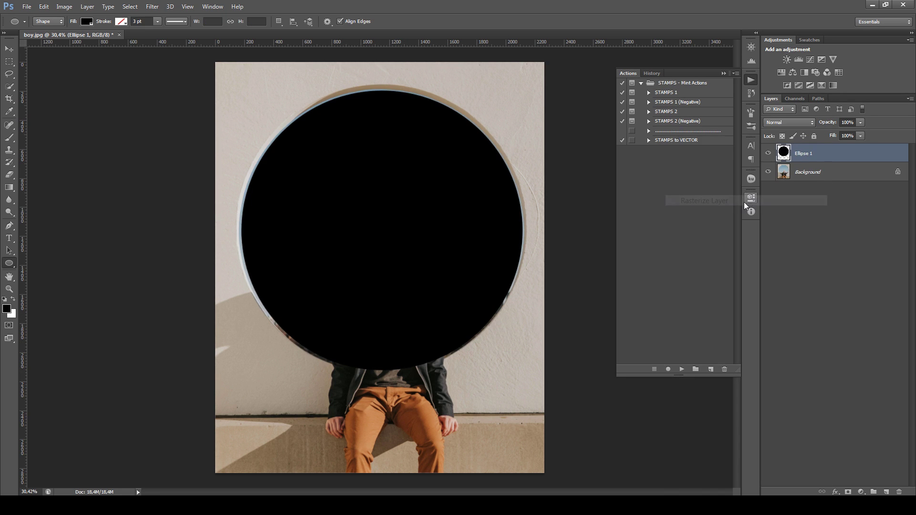
- Hide the ellipse and use Quick Selection on the Background layer to select the seated man's cap, head and jacket, excluding the trees
left_click(768, 153)
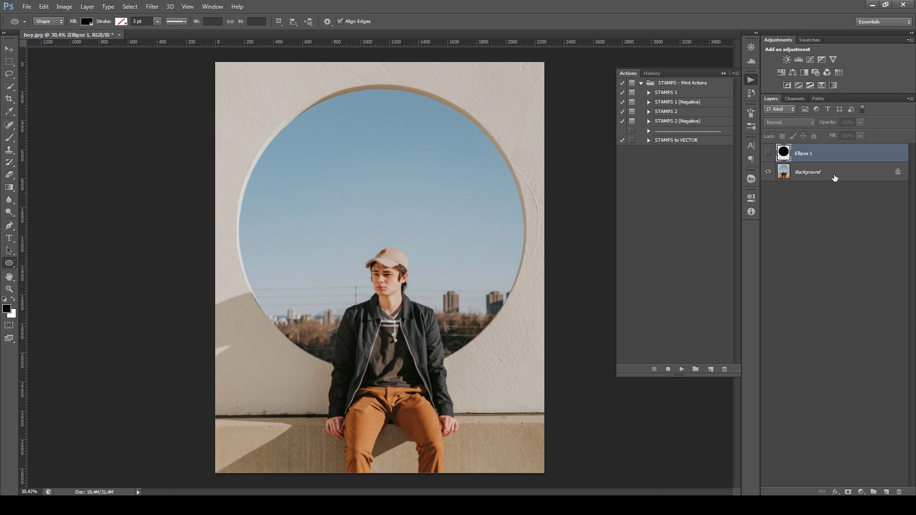
left_click(827, 177)
scroll(401, 326, "up", 3)
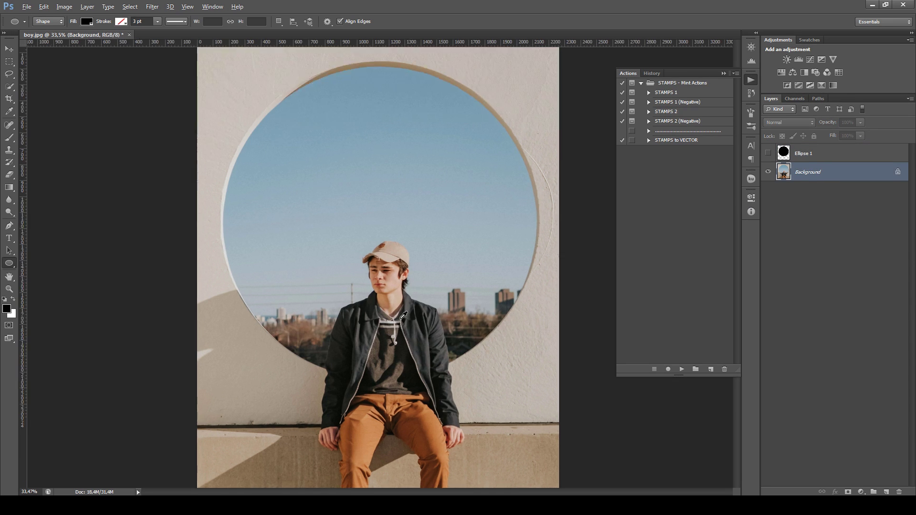
left_click(9, 90)
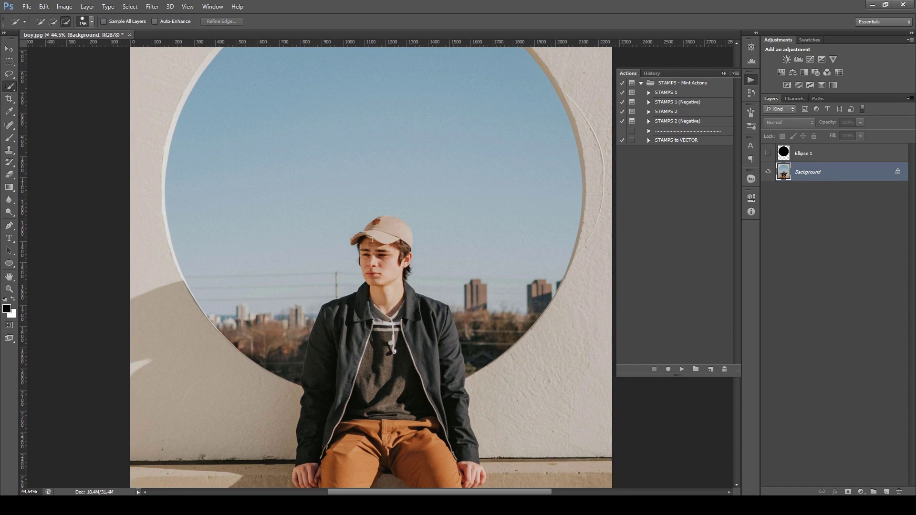
mouse_move(328, 382)
left_mouse_down()
mouse_move(360, 356)
mouse_move(404, 365)
mouse_move(413, 333)
mouse_move(421, 353)
mouse_move(378, 294)
mouse_move(379, 252)
mouse_move(368, 236)
left_mouse_up()
left_click(268, 344, "alt")
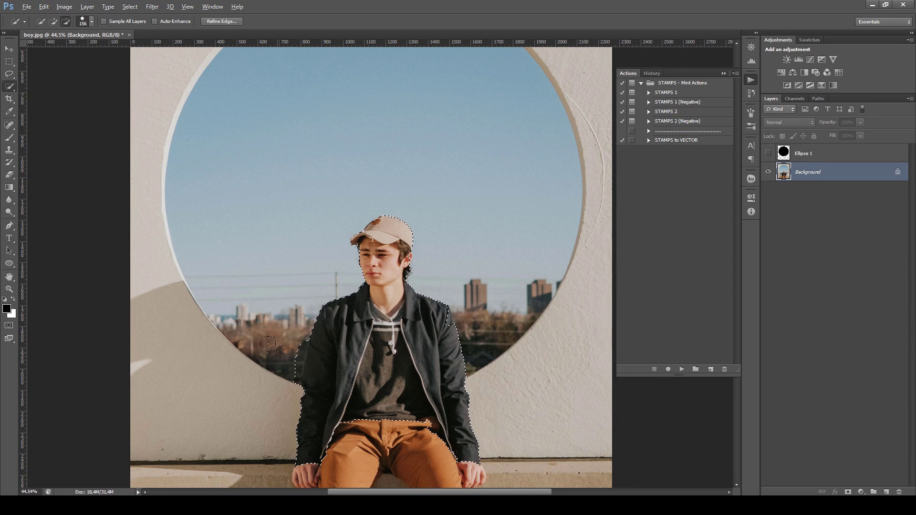
left_click(271, 351, "alt")
left_click(274, 367, "alt")
left_click(443, 313)
scroll(389, 422, "down", 2, "alt")
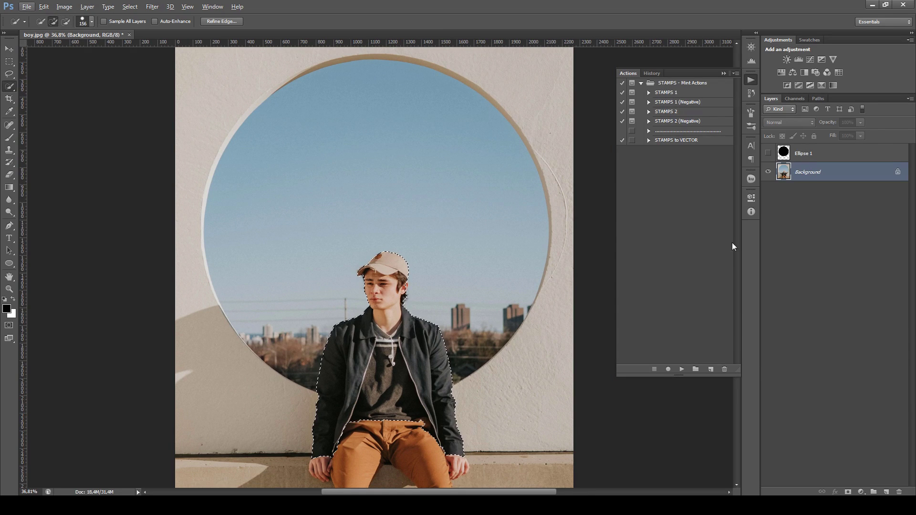
- Show the Ellipse 1 layer, delete the selected man's silhouette from the black circle, and deselect
left_click(768, 153)
left_click(820, 159)
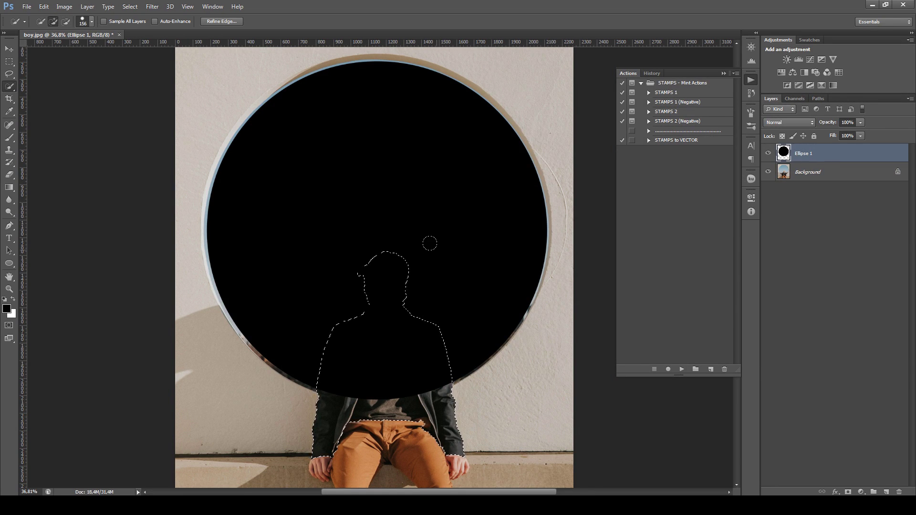
key("Delete")
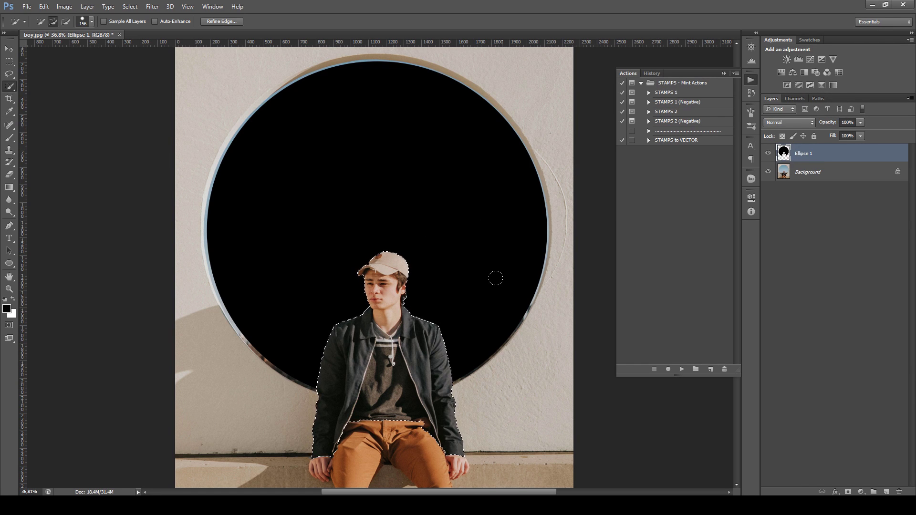
key("ctrl+d")
scroll(433, 288, "down", 3)
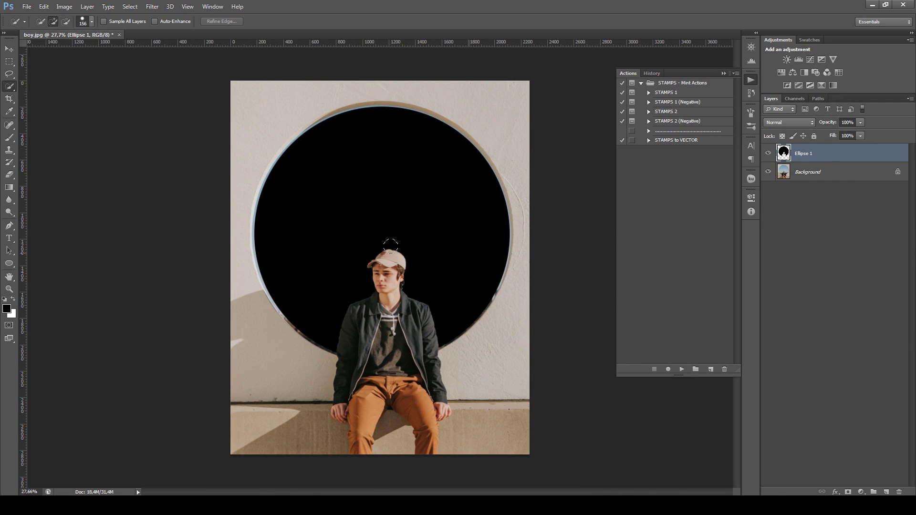
scroll(416, 204, "up", 3)
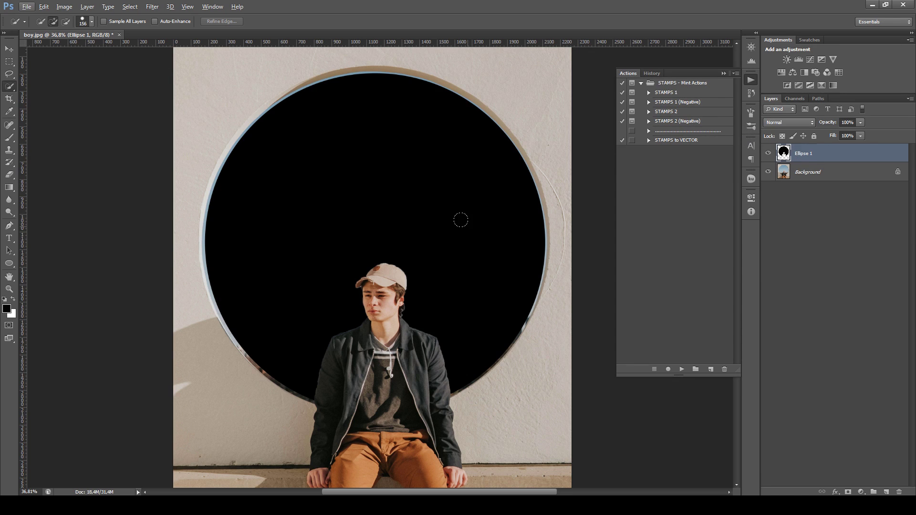
- Add the white text COOL in AR CENA on its own layer inside the black circle, above the man
key("t")
key("alt+t")
left_click(789, 213)
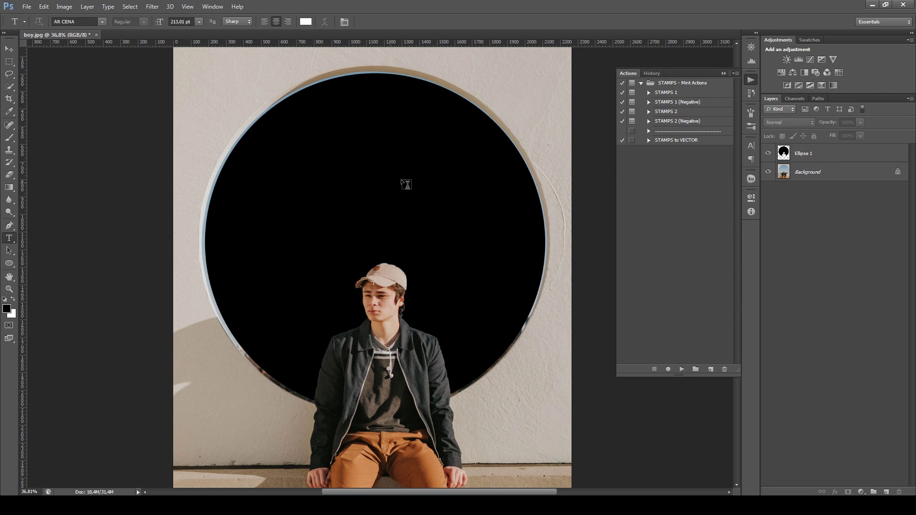
left_click(344, 191)
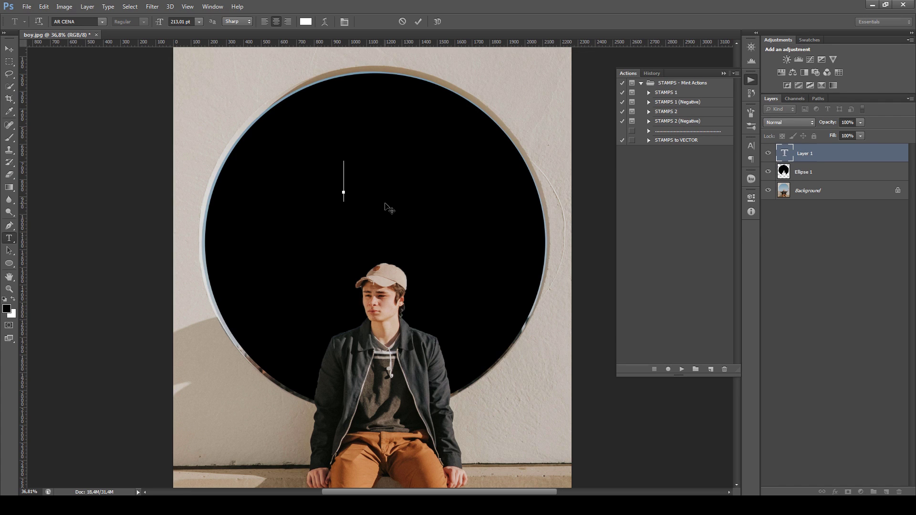
type("COOL")
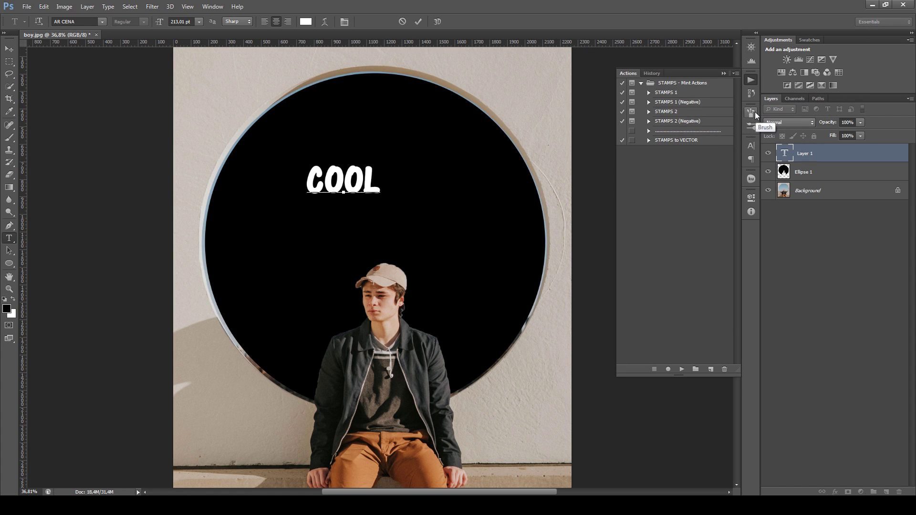
left_click(751, 145)
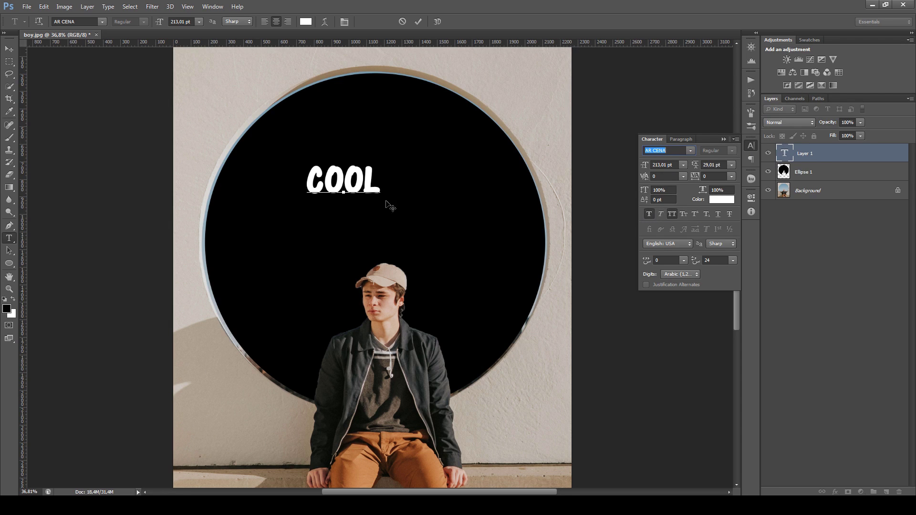
key("ctrl+Return")
- Scale the COOL text to about 303% and center it in the black circle above the man's cap
key("ctrl+t")
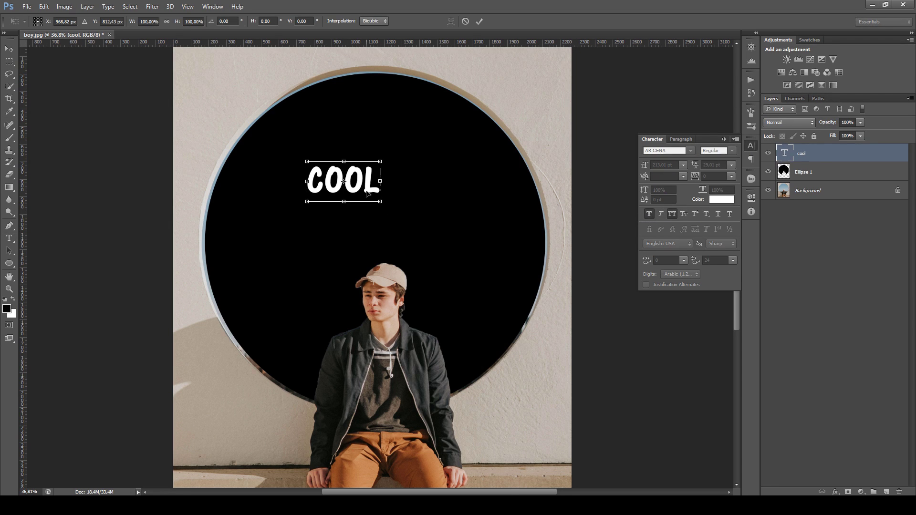
left_click_drag(384, 205, 421, 219)
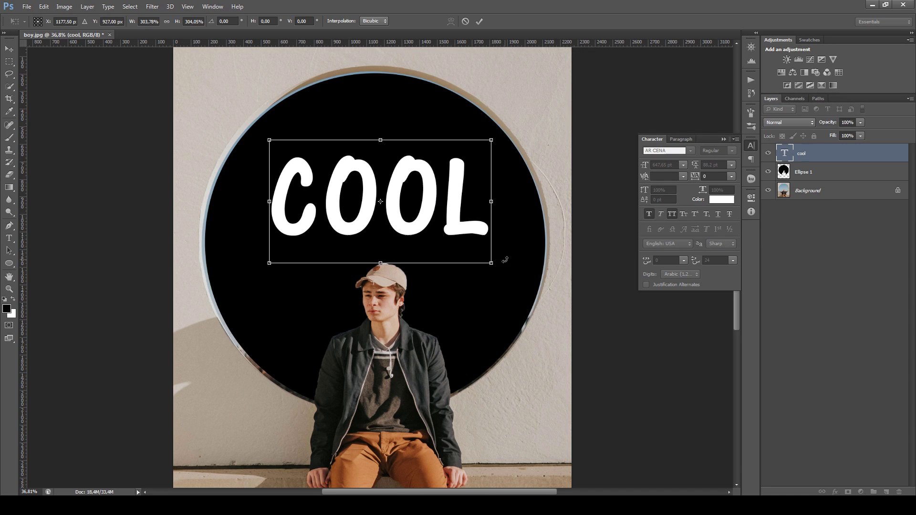
left_click_drag(491, 264, 487, 261)
left_click_drag(421, 228, 415, 228)
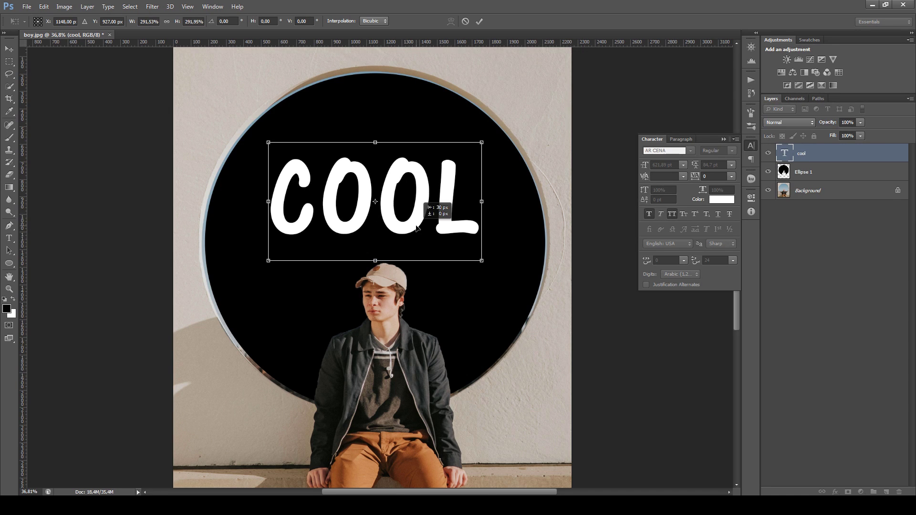
left_click_drag(483, 261, 486, 264)
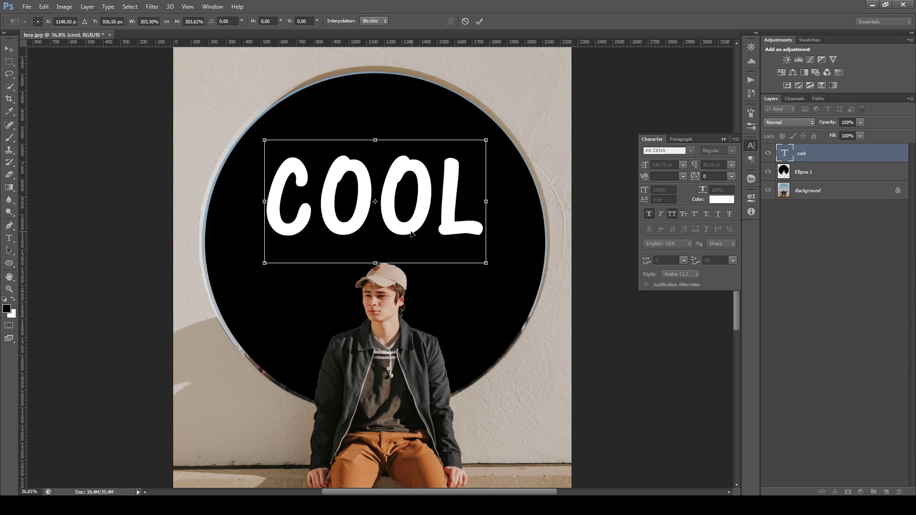
key("Return")
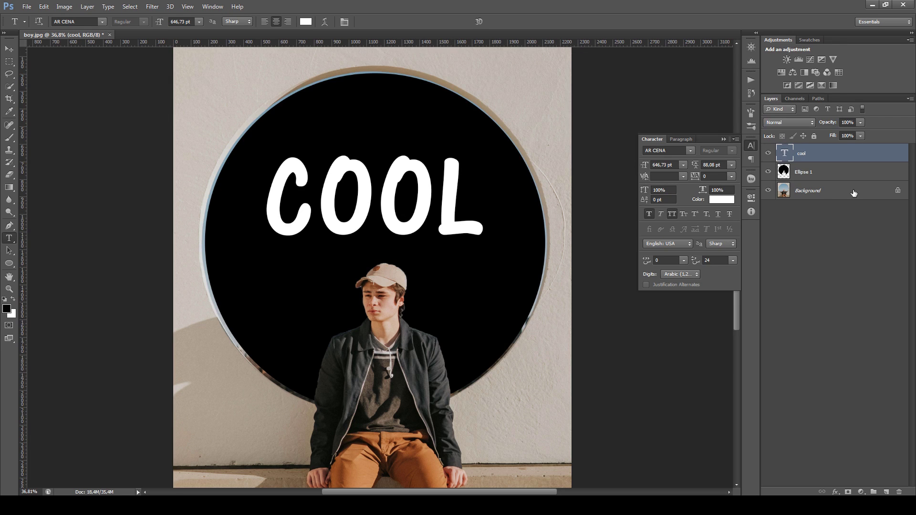
- Add a white (ffffff) Solid Color fill layer directly above the Background layer
left_click(833, 195)
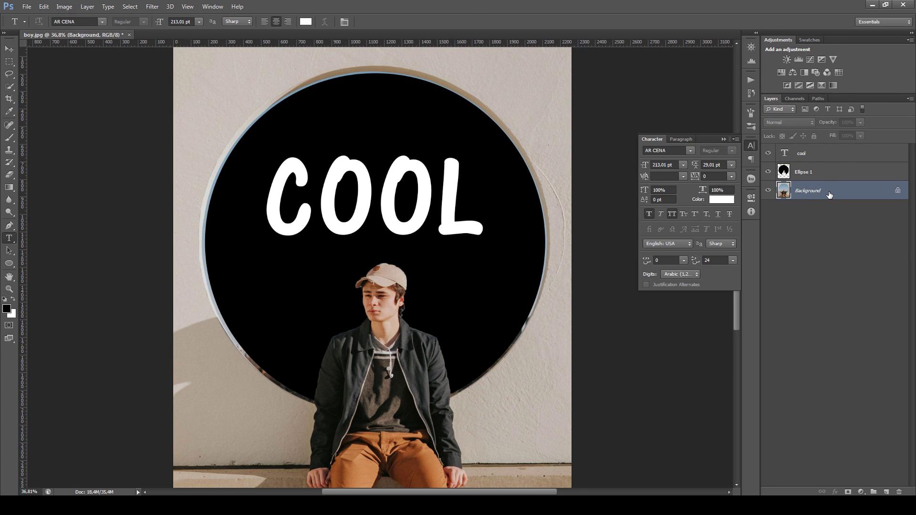
left_click(860, 491)
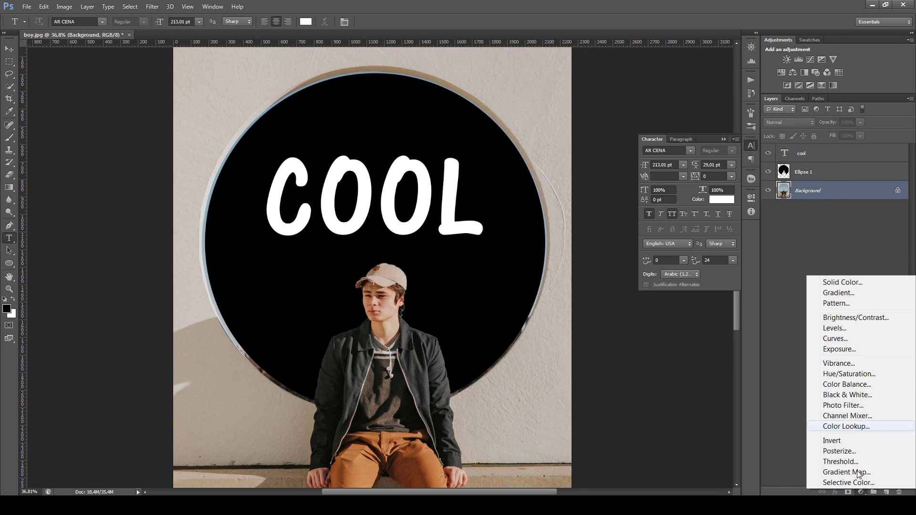
left_click(838, 286)
left_click_drag(579, 162, 528, 77)
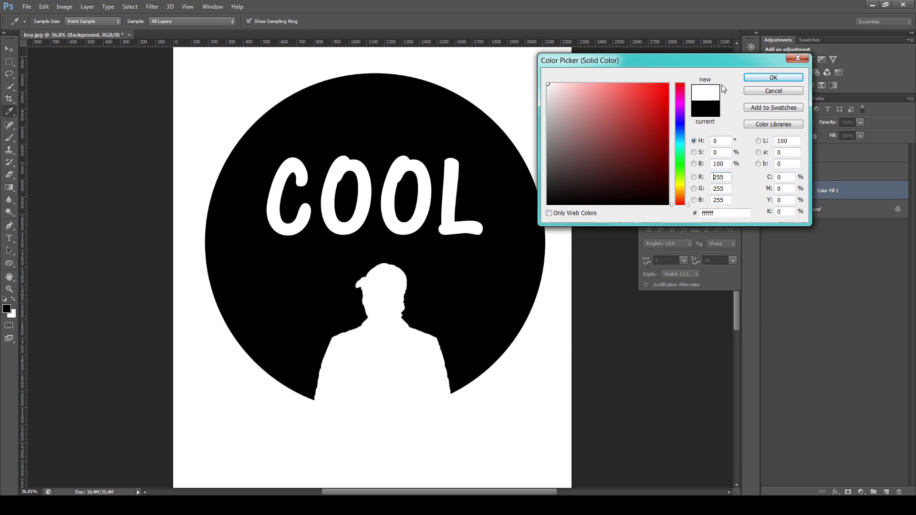
left_click(774, 77)
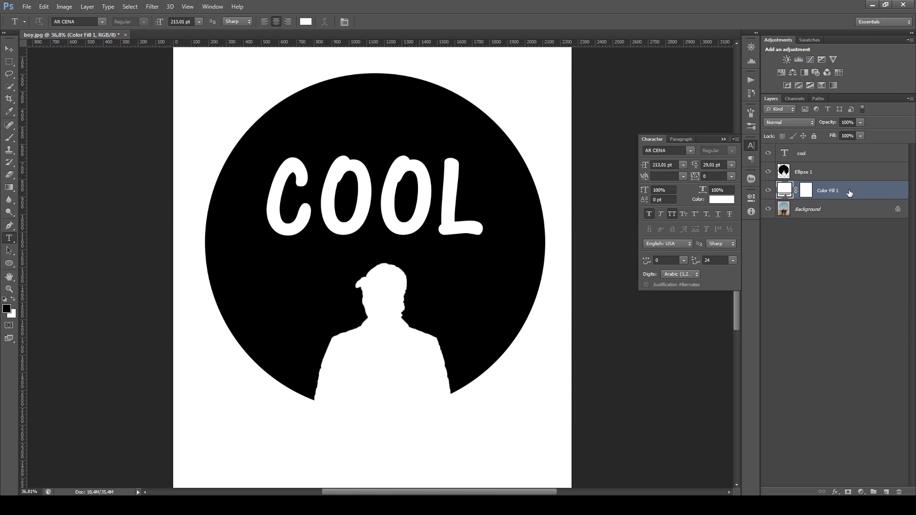
- Rasterize the cool text layer and merge it with the Ellipse 1 and Color Fill 1 layers
left_click(848, 174)
left_click(837, 158)
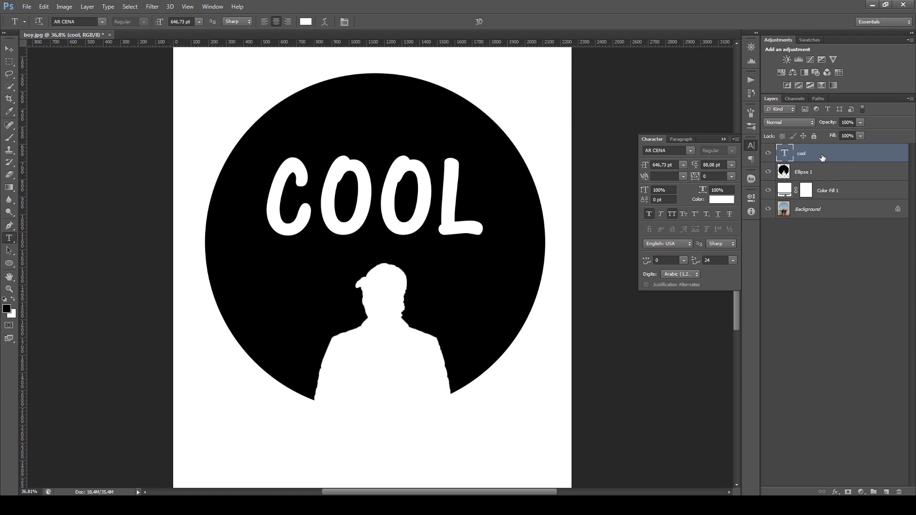
right_click(822, 158)
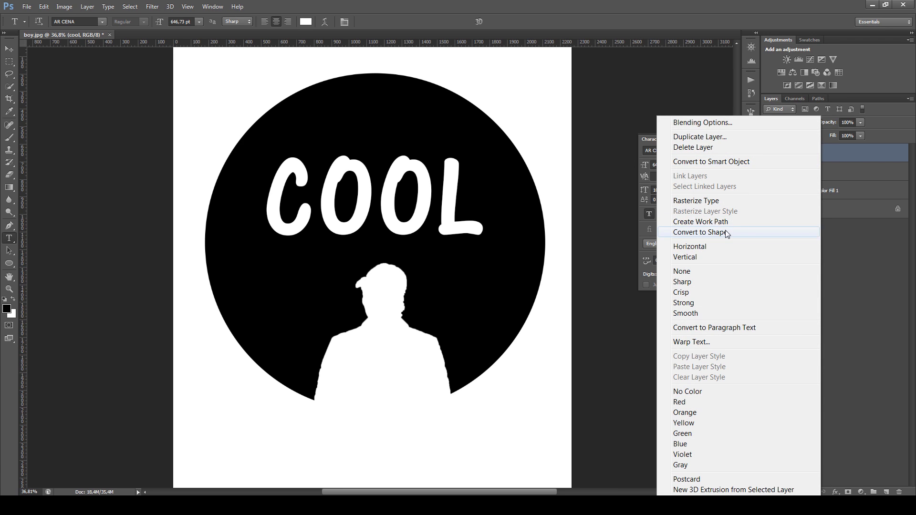
left_click(722, 201)
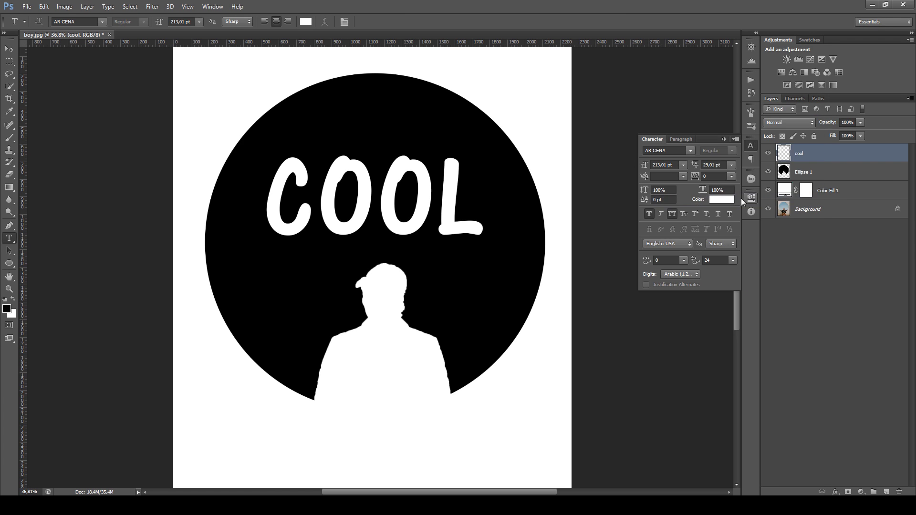
left_click(841, 188, "shift")
right_click(843, 194)
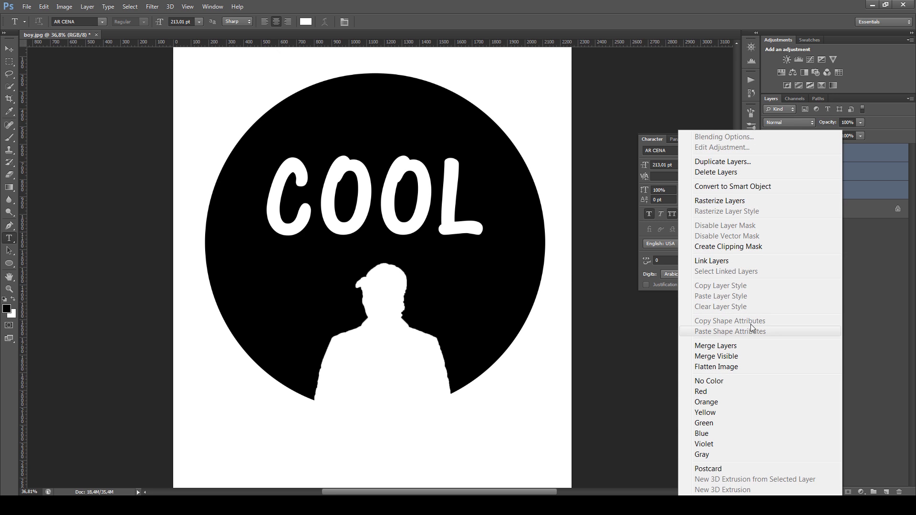
left_click(716, 346)
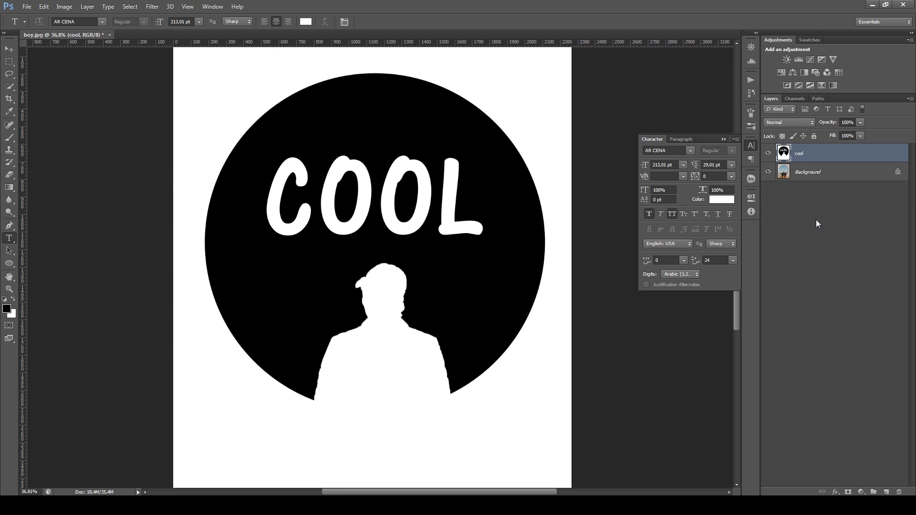
- Duplicate the merged cool layer into a new document
left_click(768, 153)
left_click(769, 153)
right_click(827, 157)
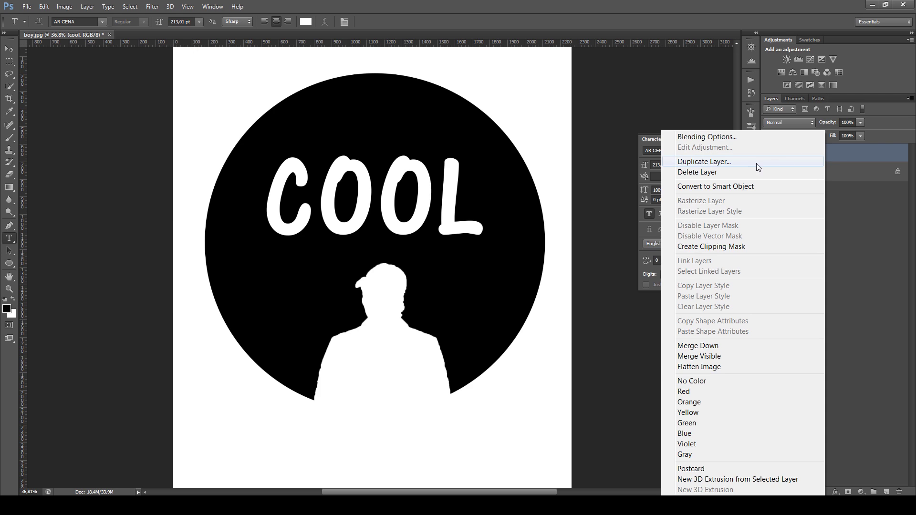
left_click(757, 163)
left_click(451, 192)
left_click(450, 211)
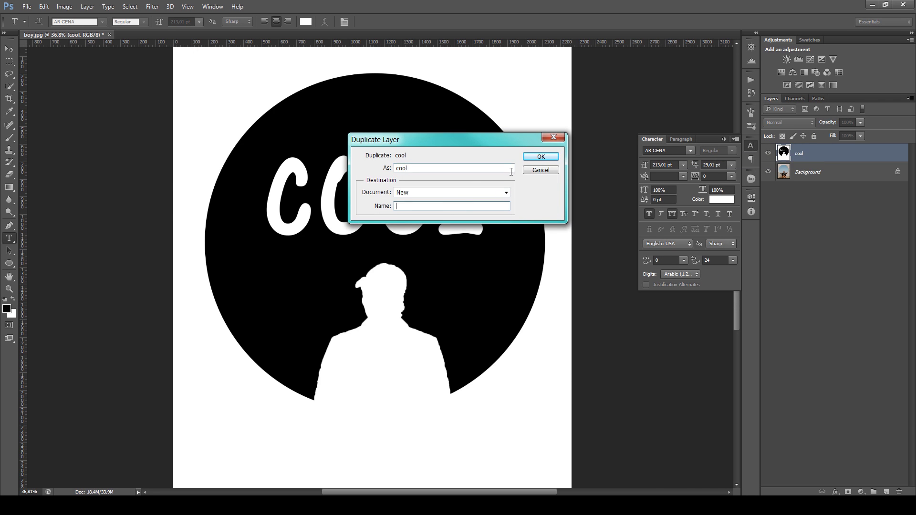
left_click(533, 158)
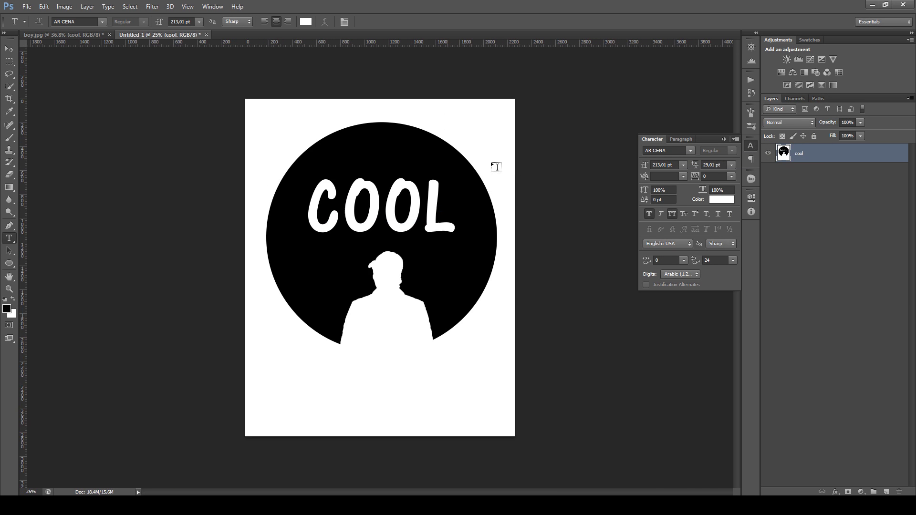
- Convert the cool layer of the new document into its Background layer
left_click(751, 80)
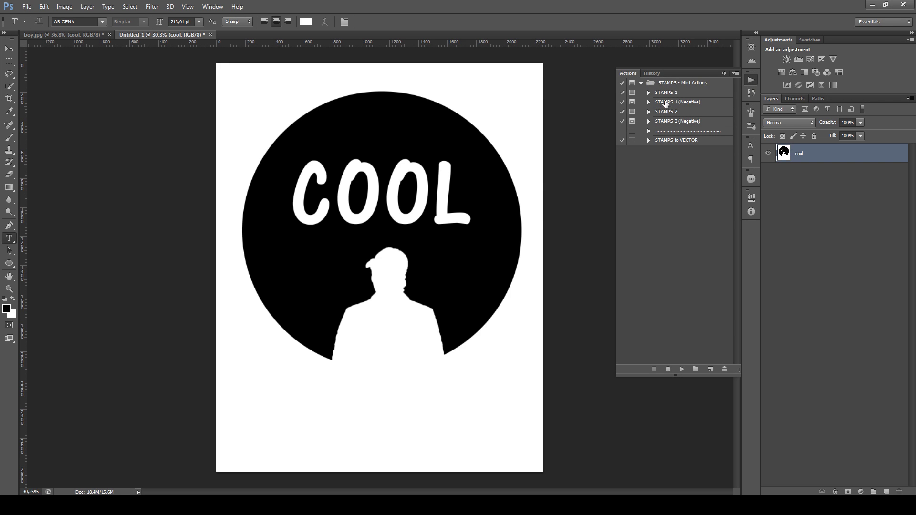
left_click(669, 93)
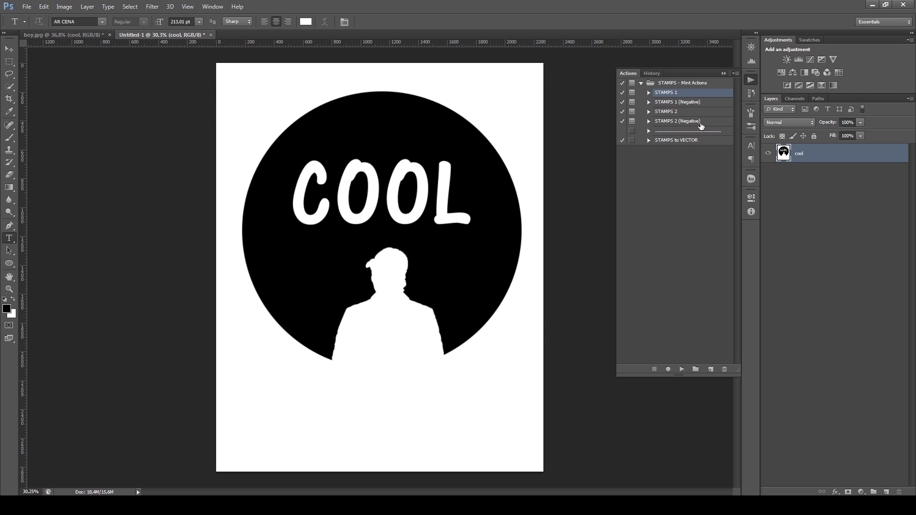
left_click(677, 367)
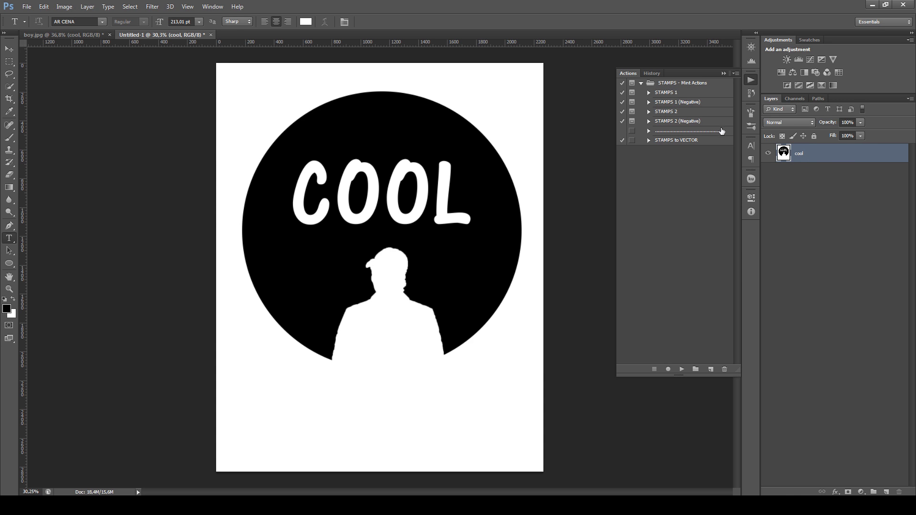
left_click(88, 6)
mouse_move(157, 22)
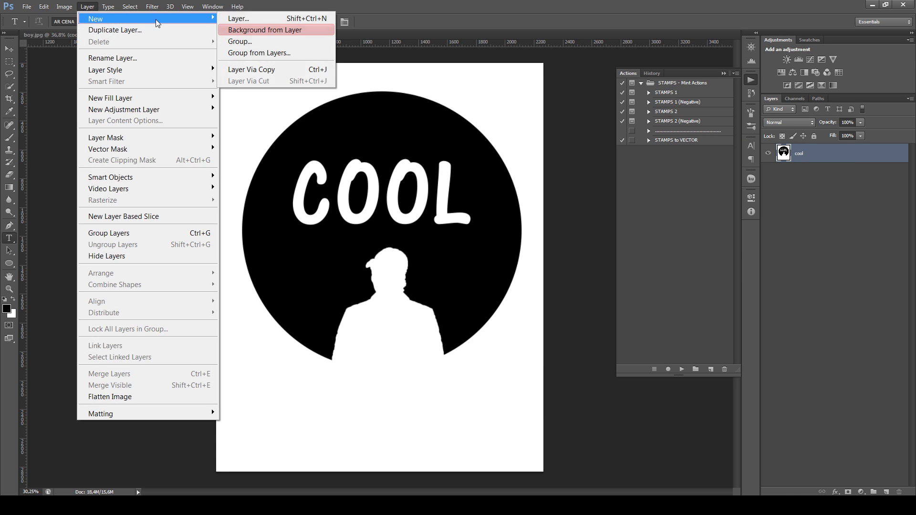
left_click(265, 30)
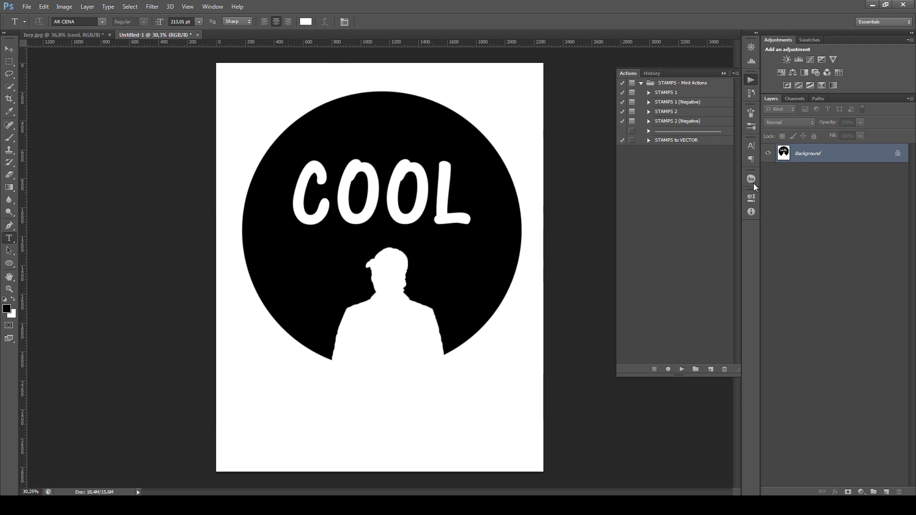
- Run the STAMPS 1 action on the black-and-white COOL circle stencil
left_click(670, 93)
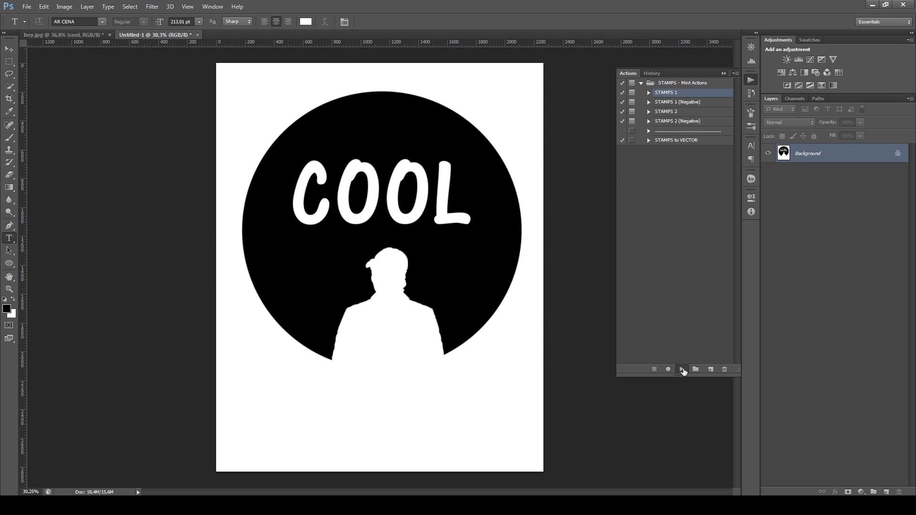
left_click(682, 370)
left_click(710, 119)
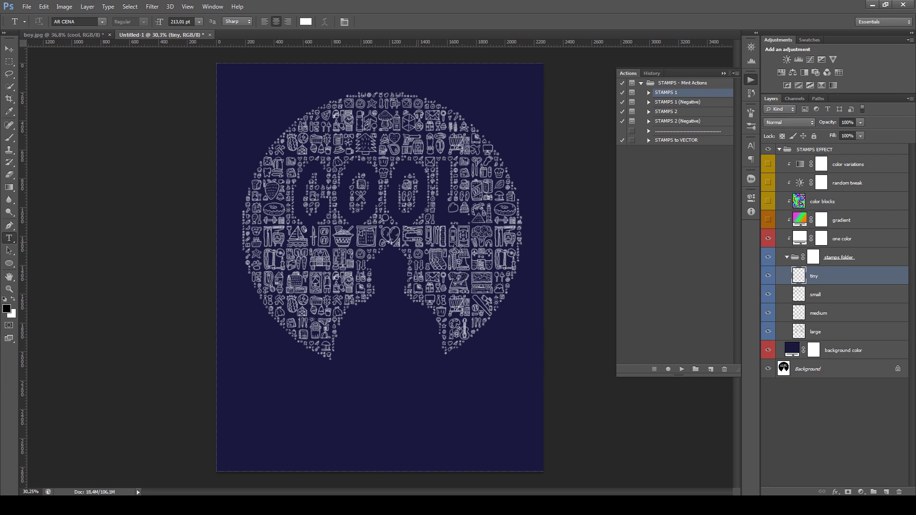
- Duplicate the STAMPS EFFECT group into the boy.jpg document as STAMPS EFFECT copy
left_click(808, 150)
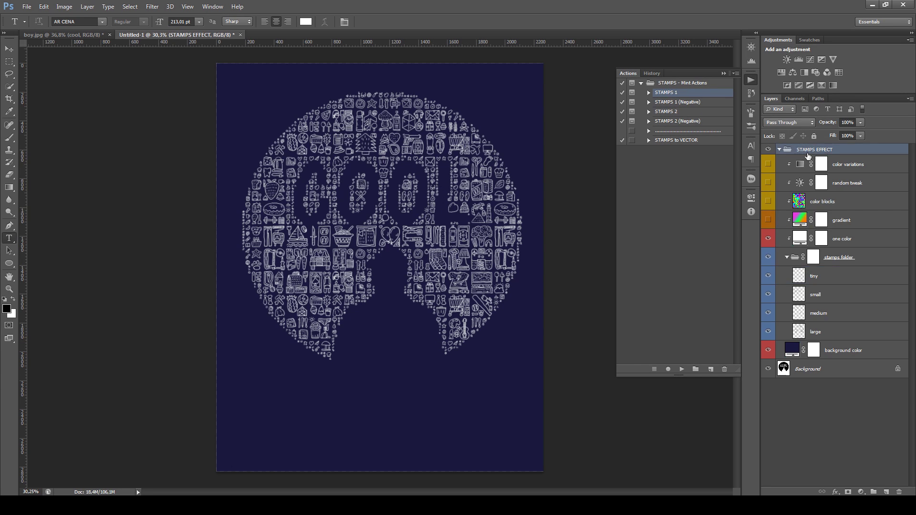
right_click(831, 154)
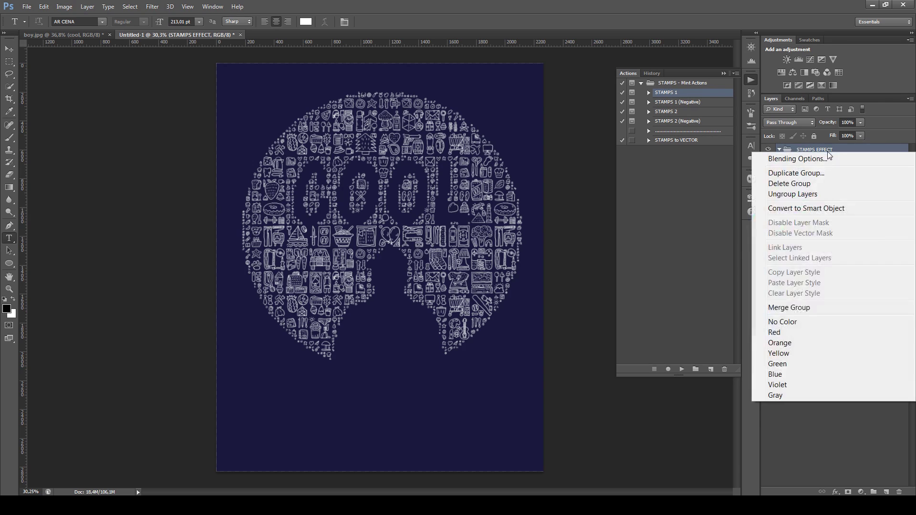
left_click(821, 174)
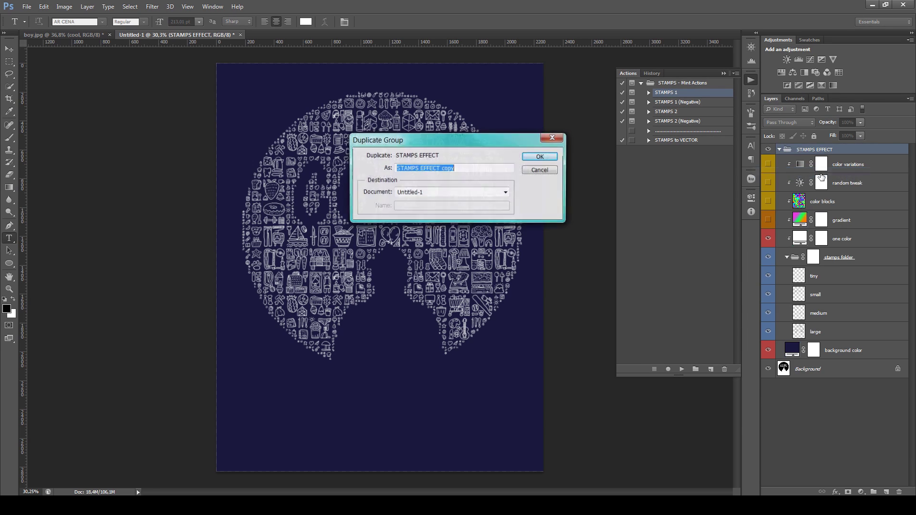
left_click(446, 192)
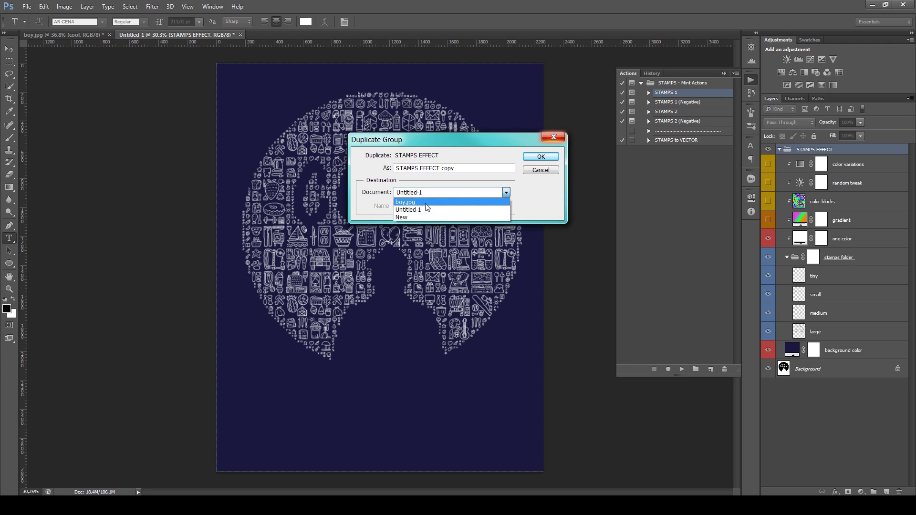
left_click(426, 203)
left_click(540, 157)
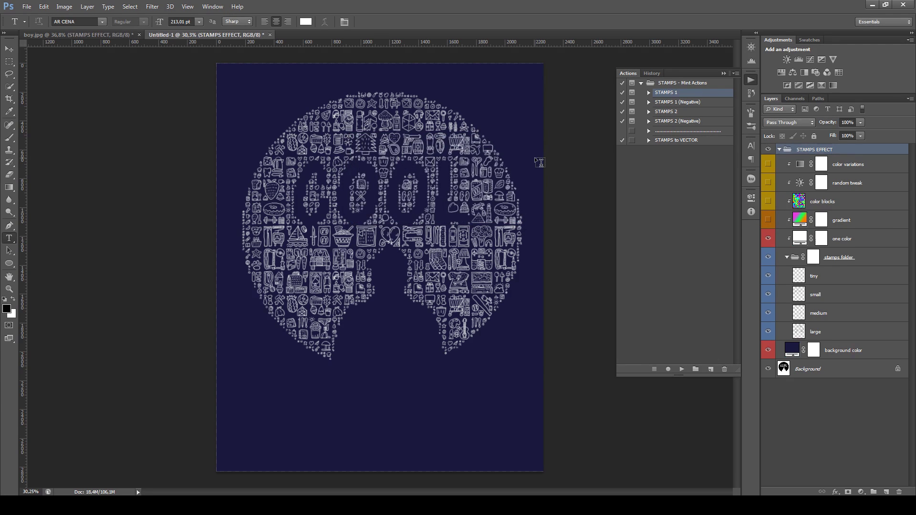
- In boy.jpg, hide the background color and cool layers to overlay the stamps on the photo
left_click(99, 39)
scroll(362, 190, "down", 3)
scroll(380, 203, "up", 1)
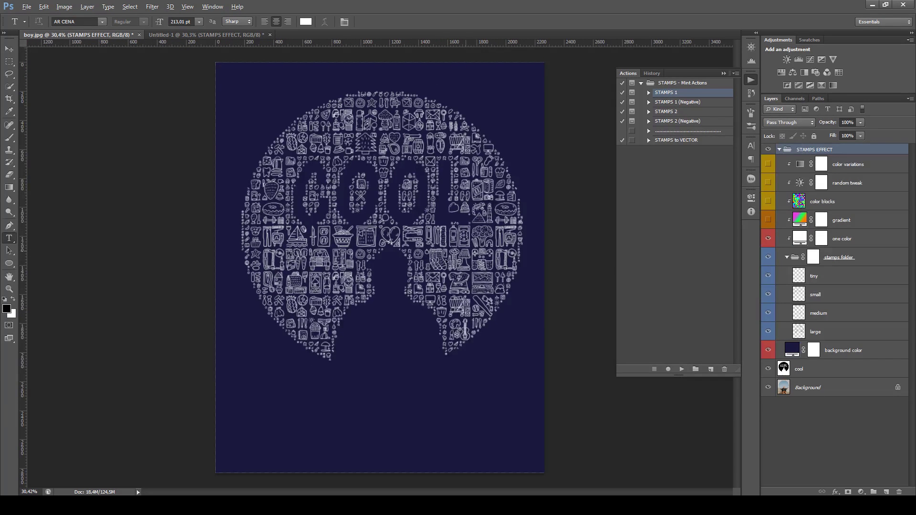
left_click(769, 352)
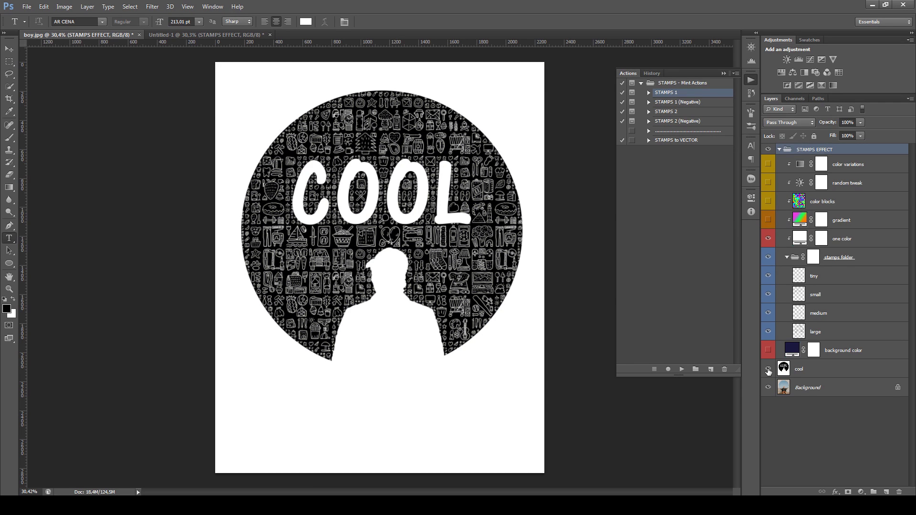
left_click(768, 369)
scroll(443, 229, "down", 1)
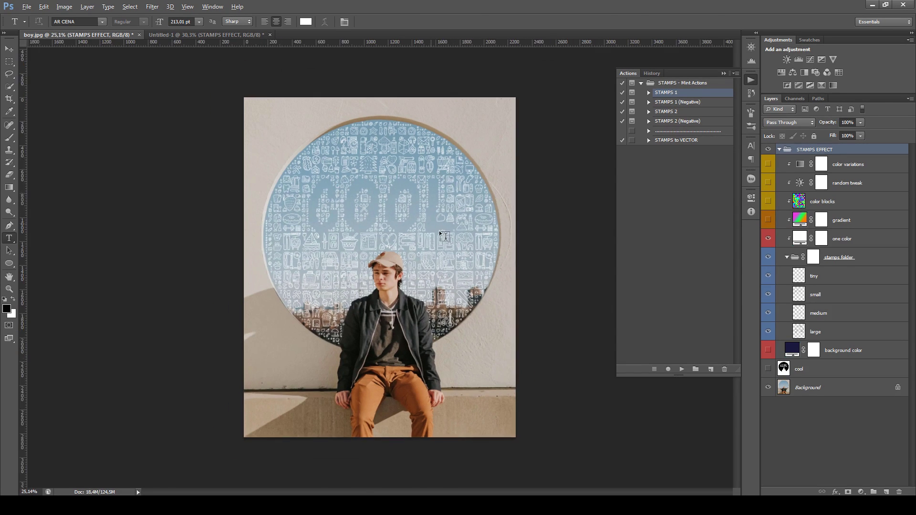
scroll(443, 229, "up", 2)
scroll(471, 223, "down", 2)
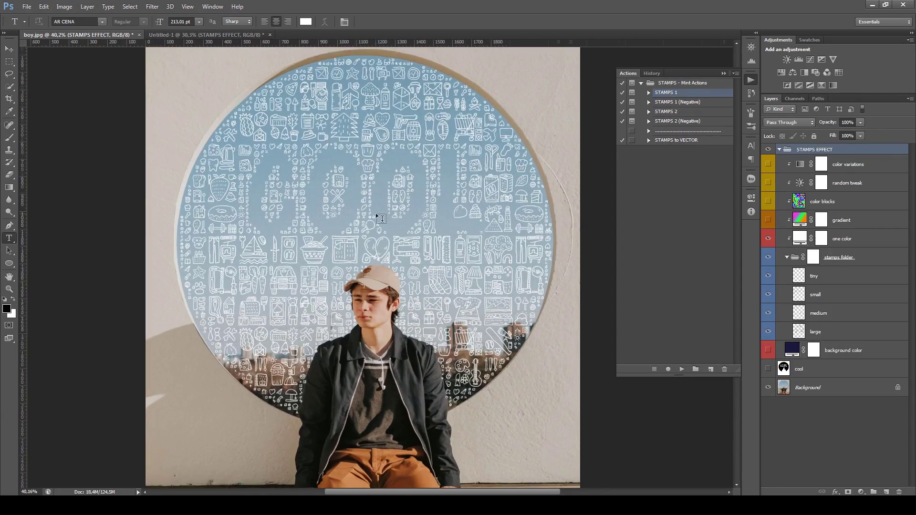